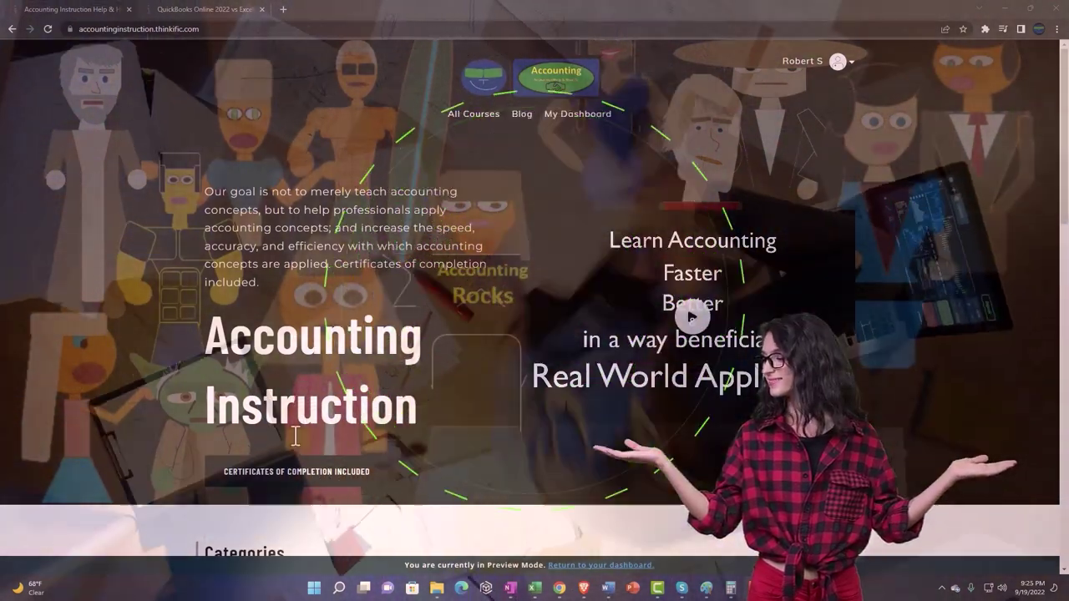
- Browse the course categories on the Accounting Instruction site and view the QuickBooks Online 2022 course's lesson list
scroll(148, 462, down, 6)
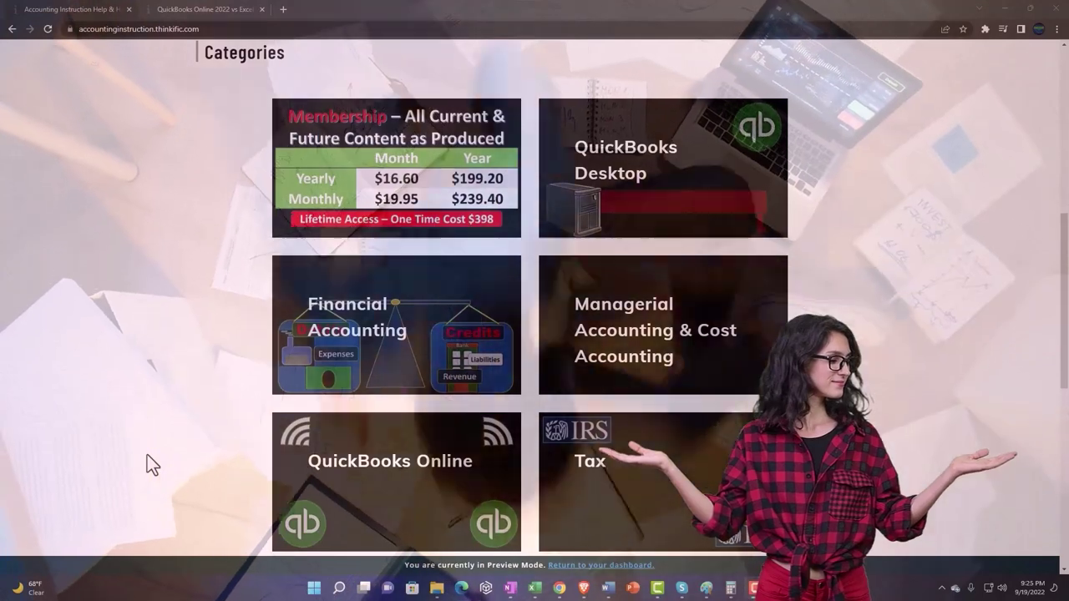
scroll(148, 462, down, 1)
scroll(148, 462, down, 4)
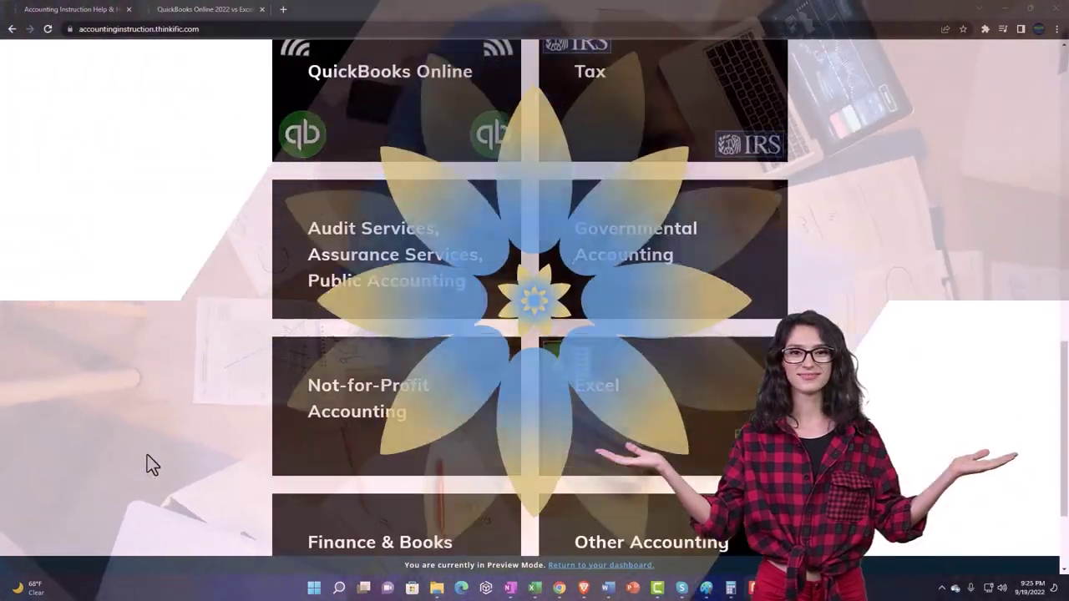
scroll(147, 465, down, 2)
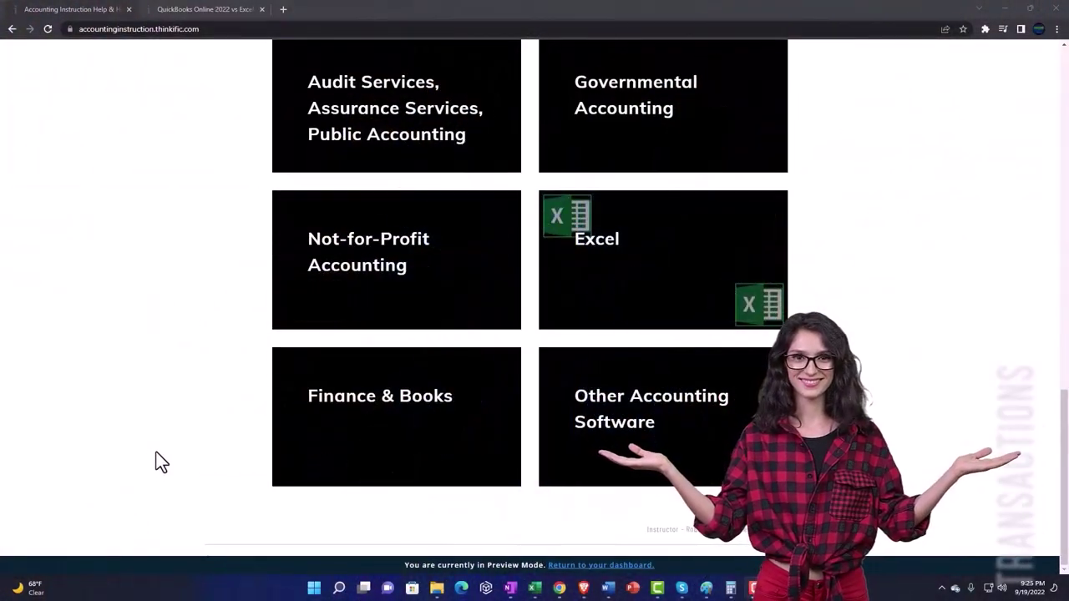
click(191, 12)
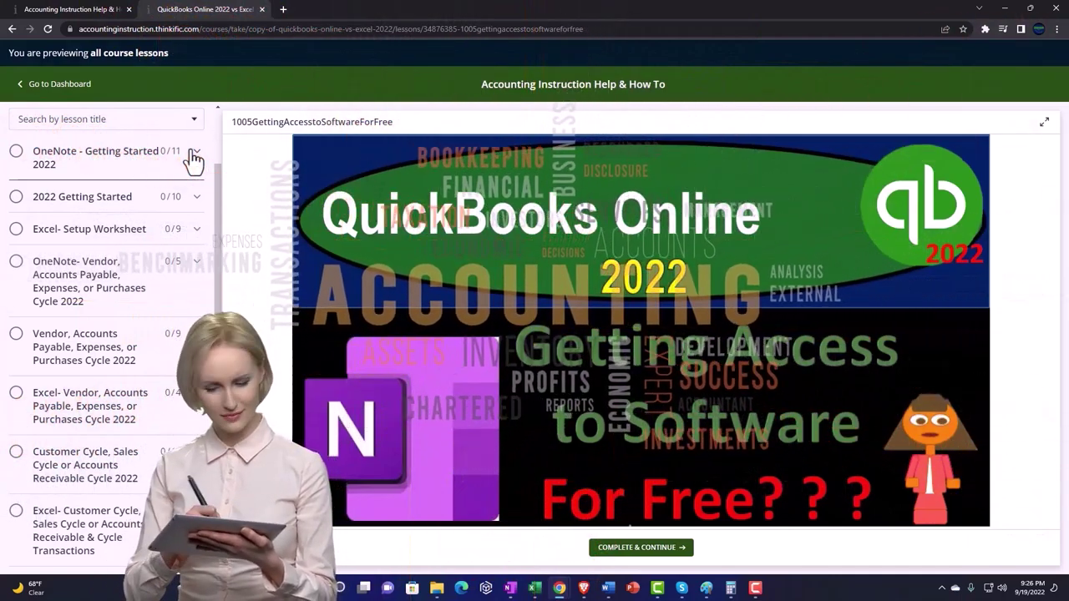
click(193, 159)
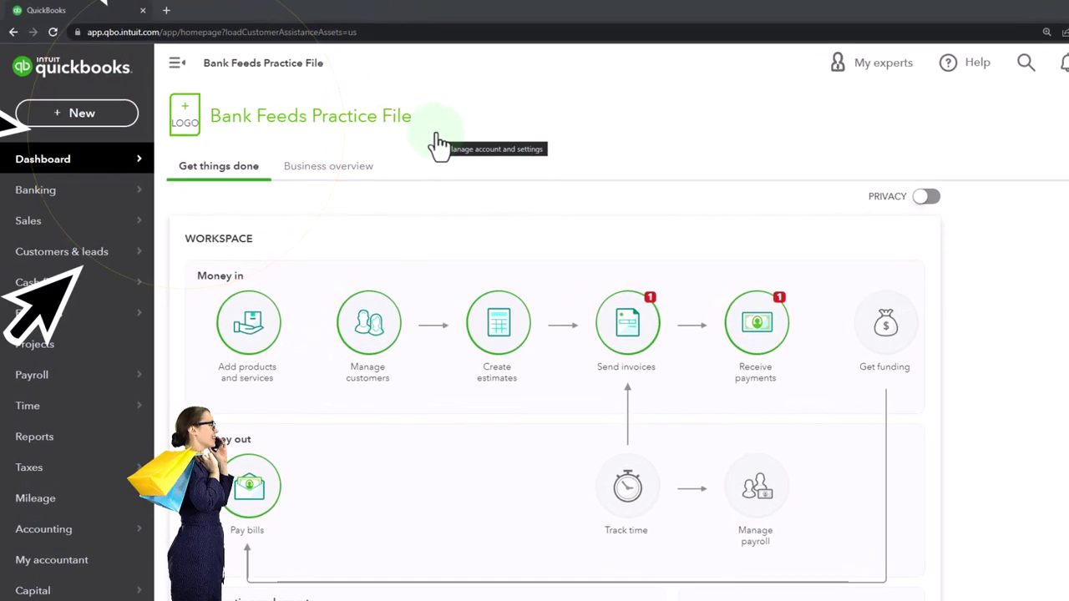
- View the Sample Company in an incognito window over the Bank Feeds Practice File and look up the browser's new incognito window option
drag(1067, 156, 508, 157)
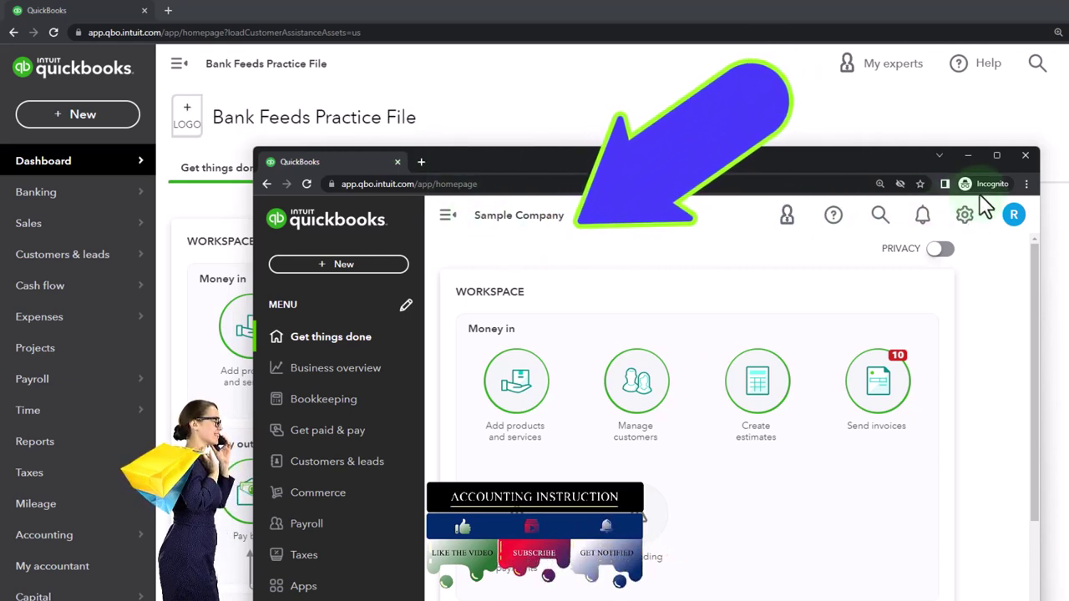
click(578, 244)
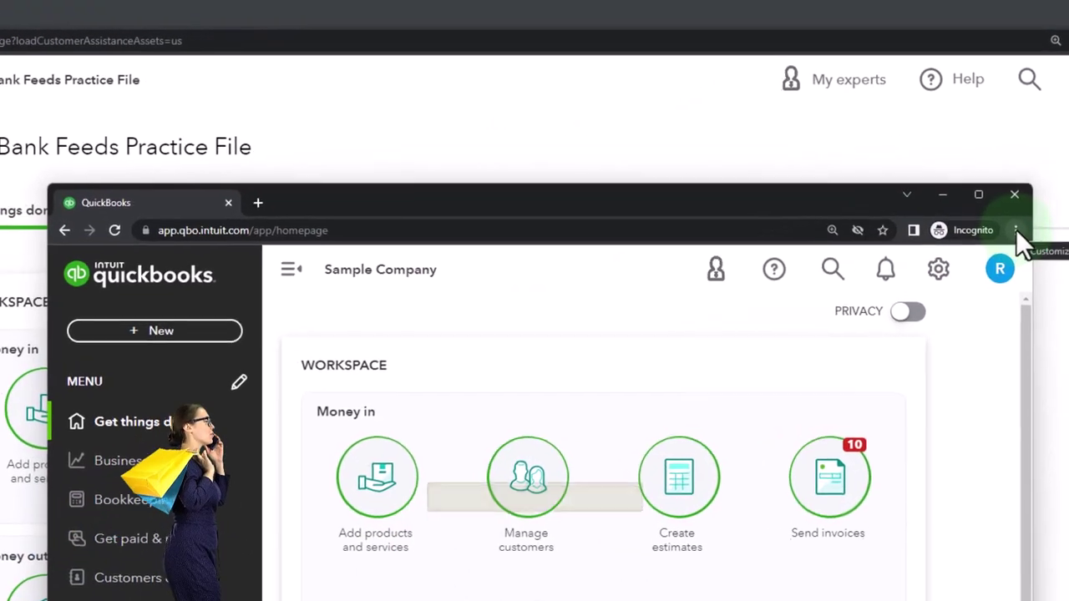
click(1026, 184)
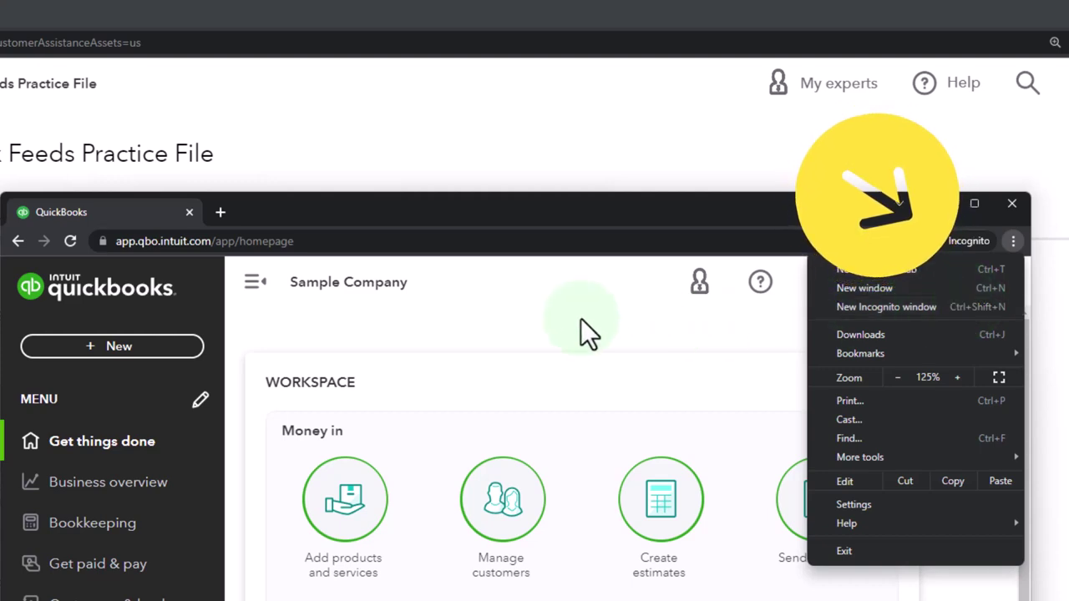
click(370, 302)
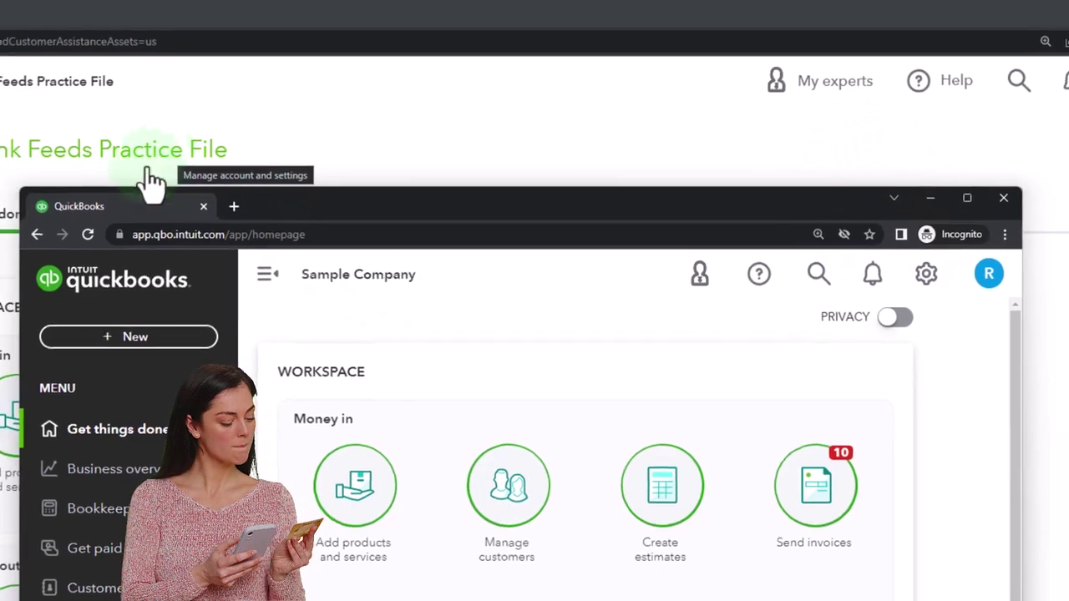
mouse_move(31, 279)
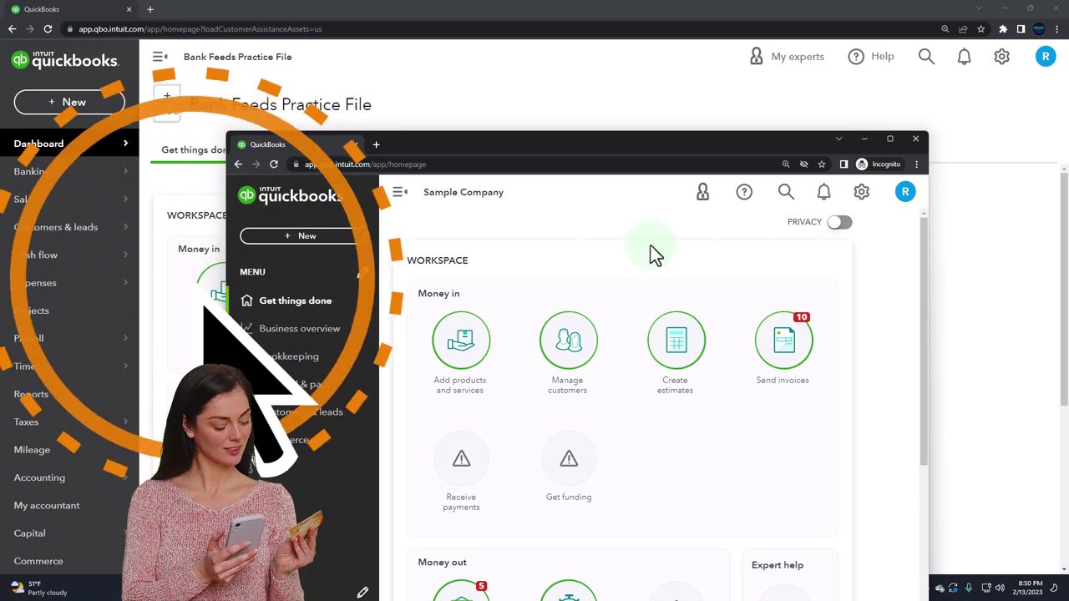
click(861, 193)
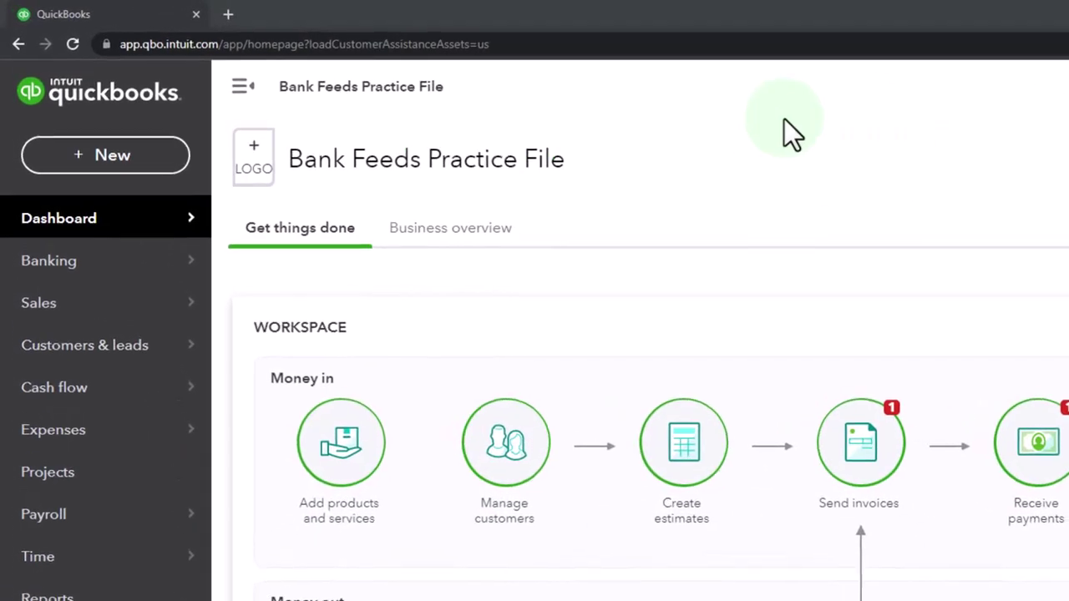
- Duplicate the Bank Feeds Practice File browser tab twice
right_click(117, 27)
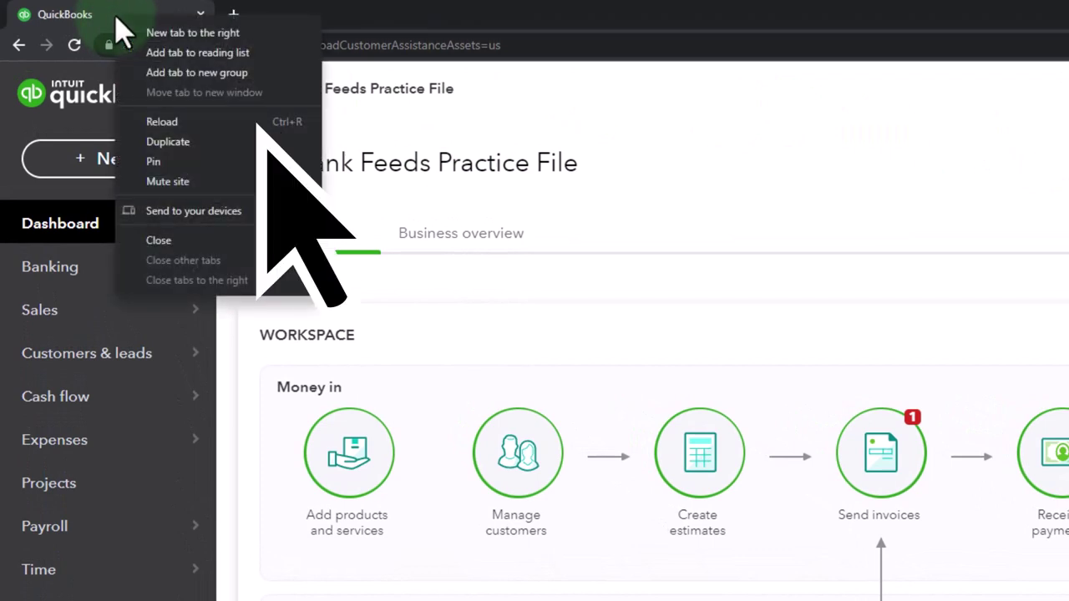
click(192, 140)
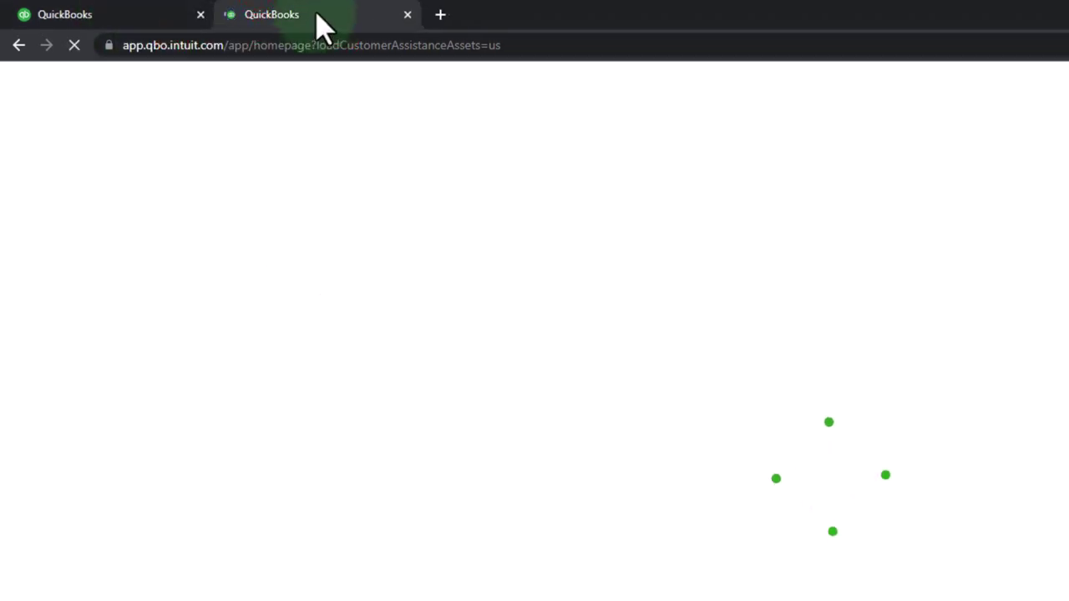
right_click(317, 18)
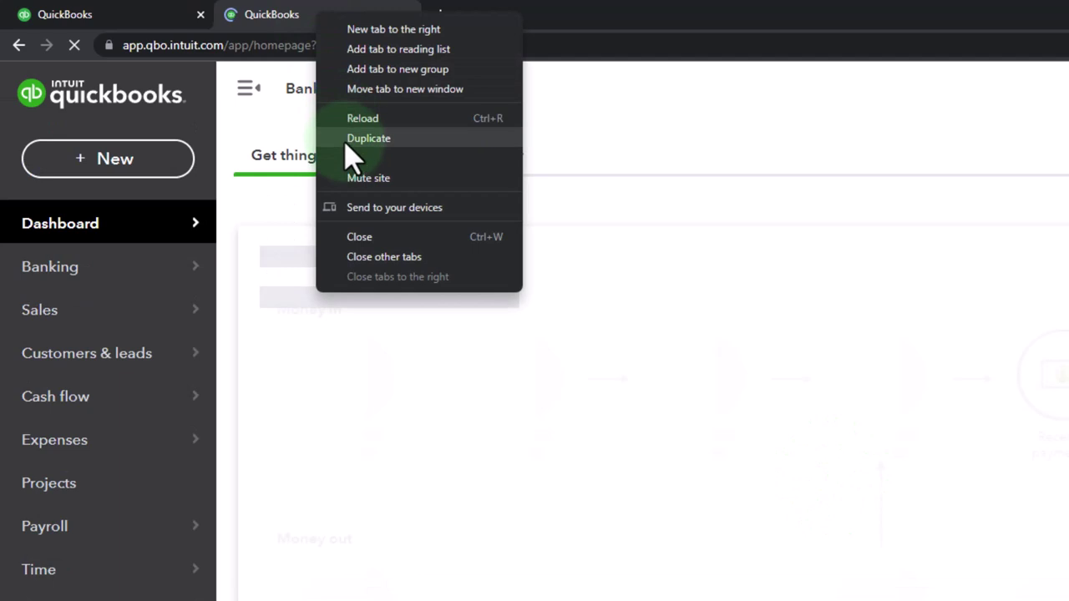
click(372, 139)
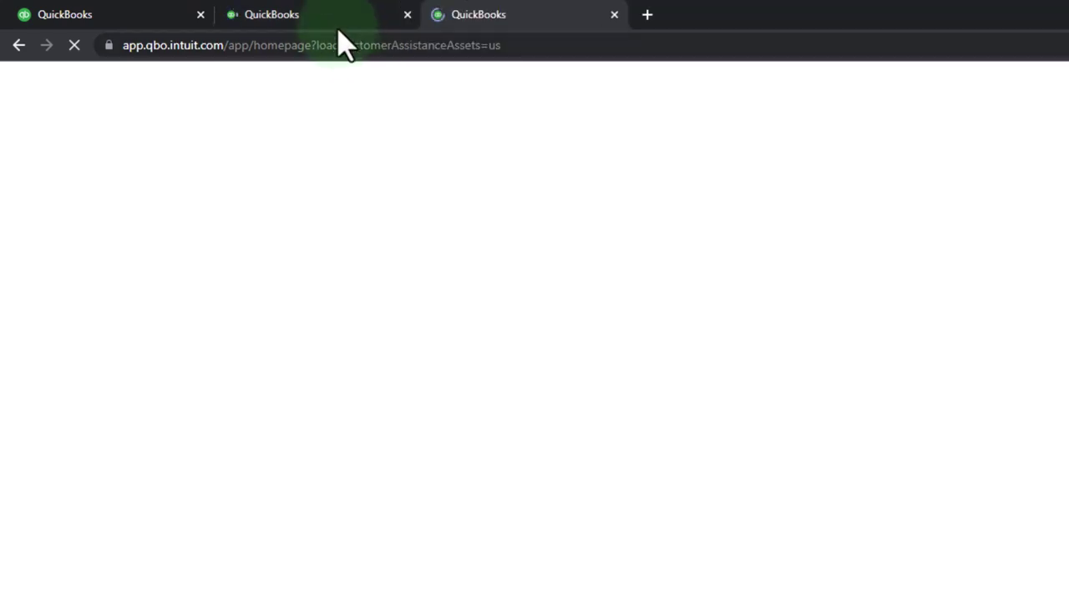
- Open the Balance Sheet report from the favorite reports in the second practice file tab
click(334, 25)
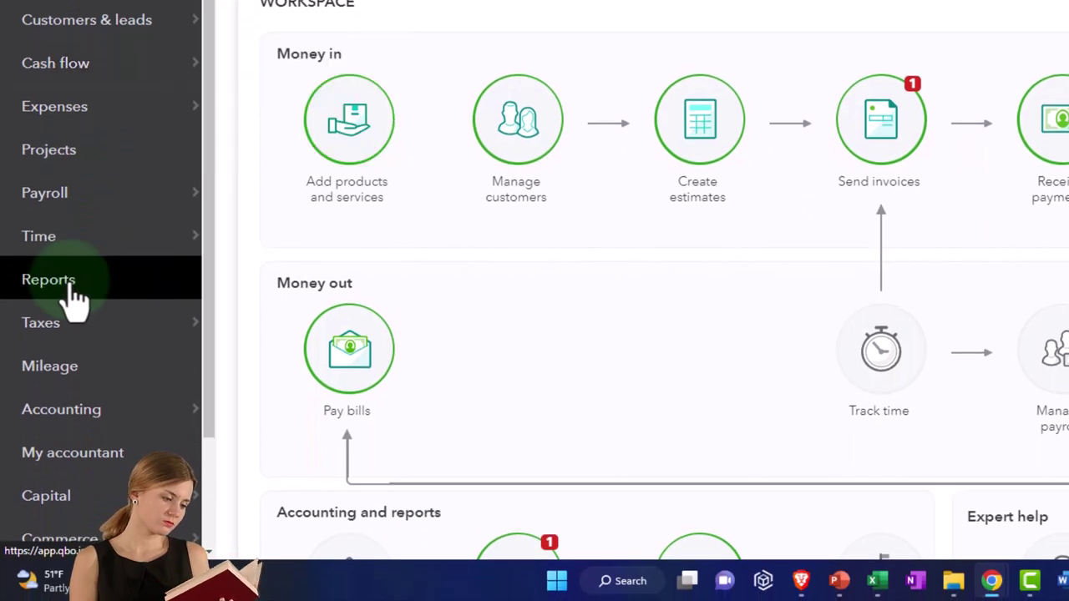
click(50, 281)
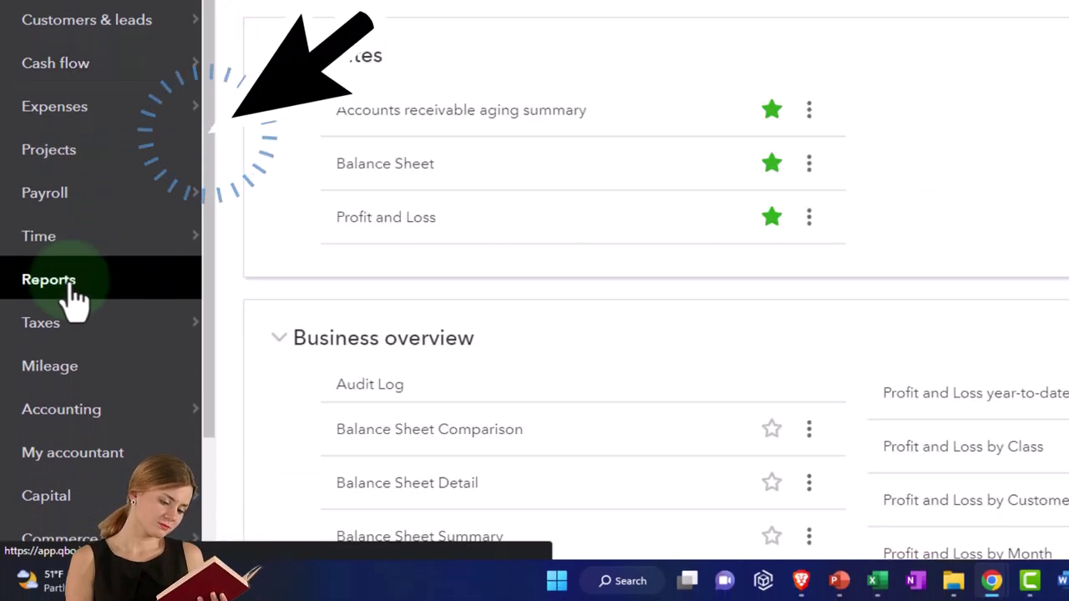
click(377, 163)
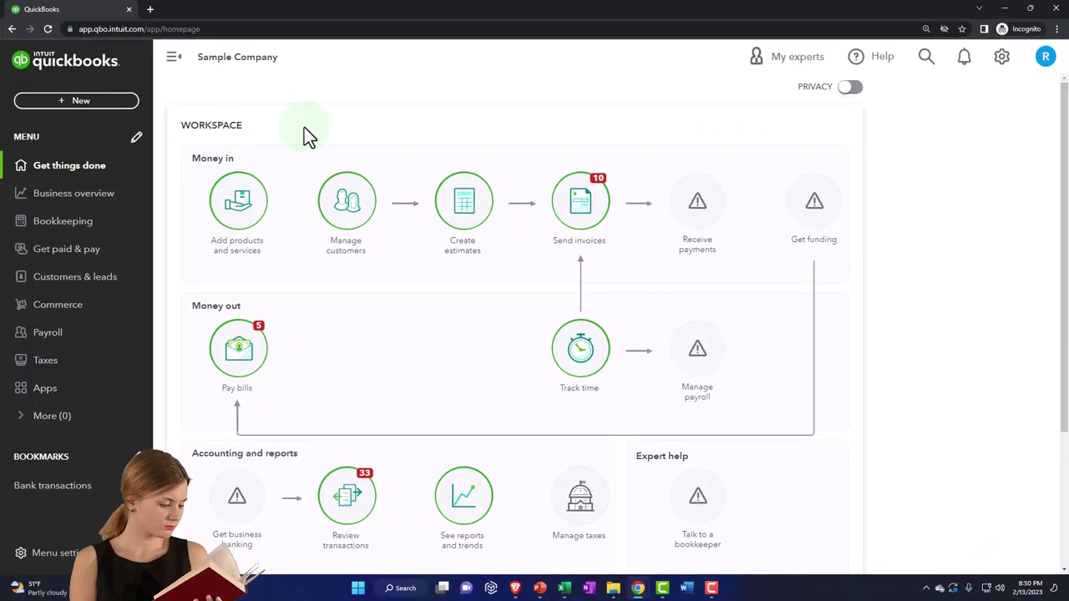
- View the Reports page under Business overview in the Sample Company window, and return to the practice file's Balance Sheet
click(97, 203)
click(72, 132)
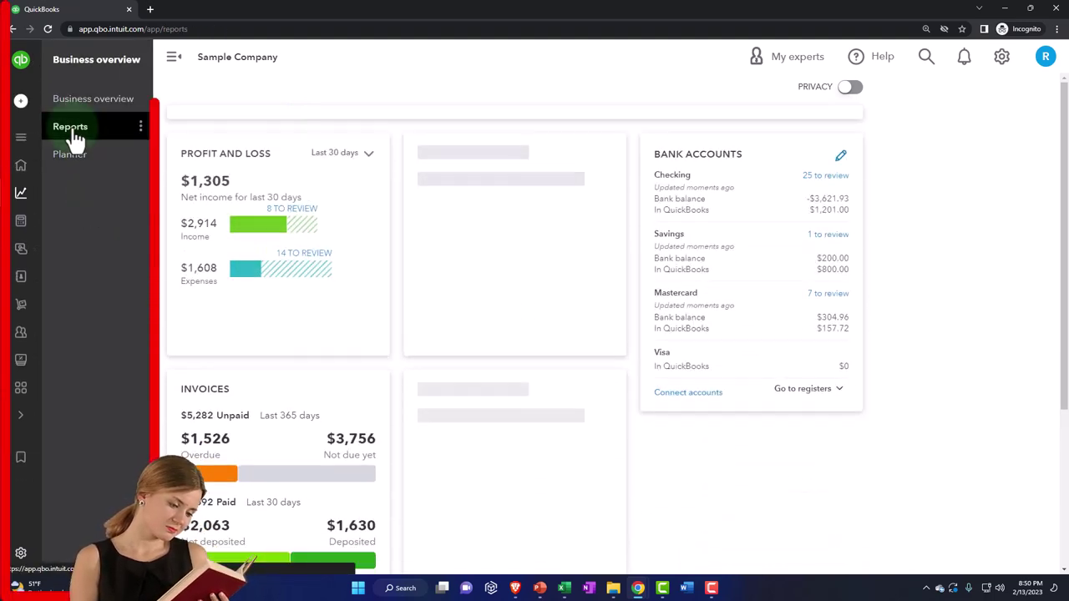
drag(210, 10, 1067, 250)
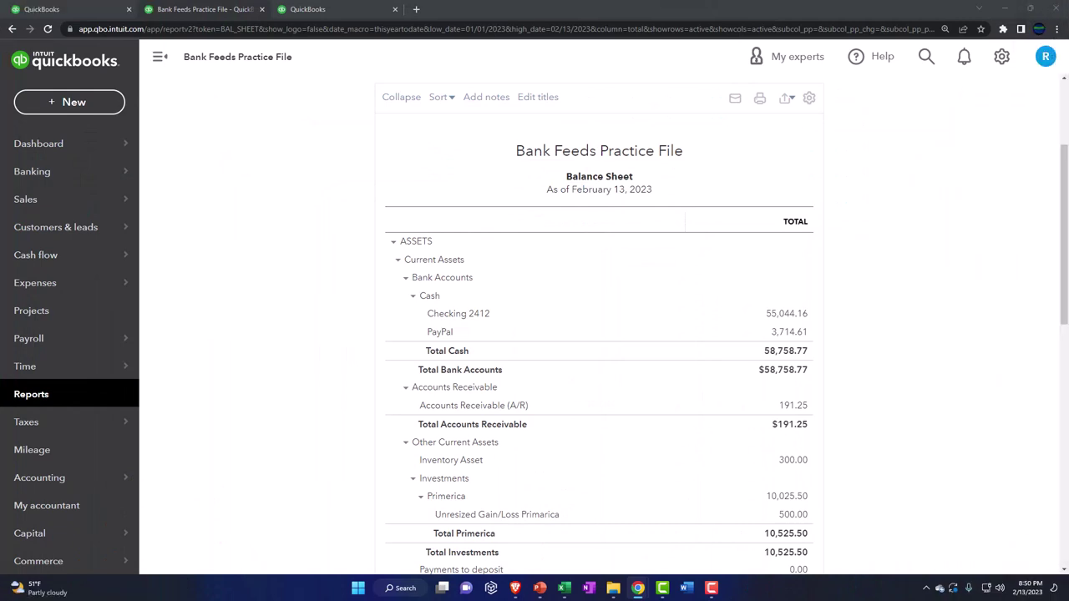
- Open the Profit and Loss report from the favorite reports in the third practice file tab
click(350, 11)
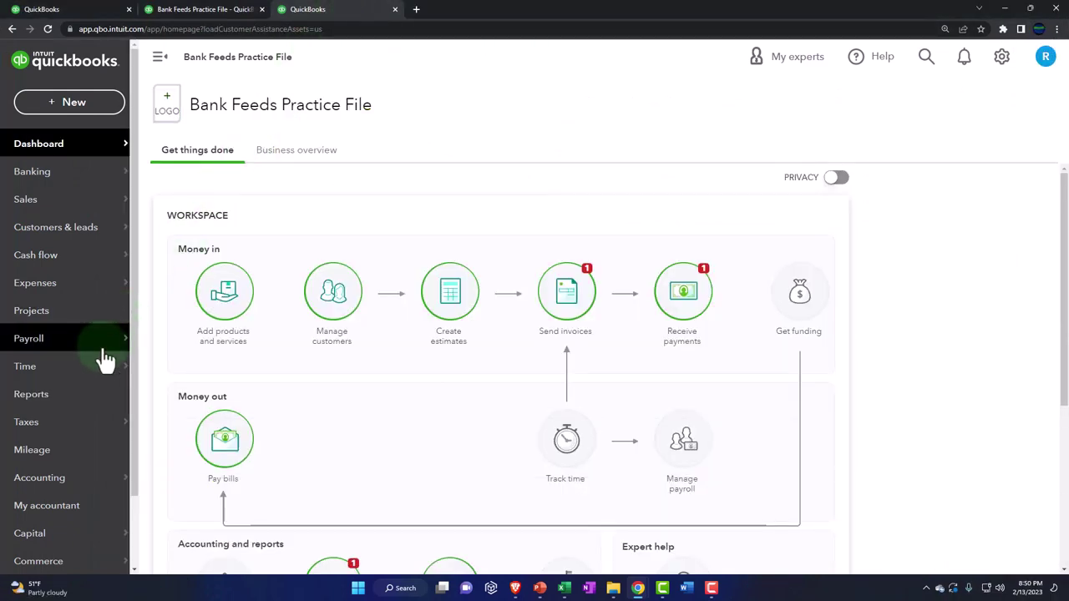
click(83, 401)
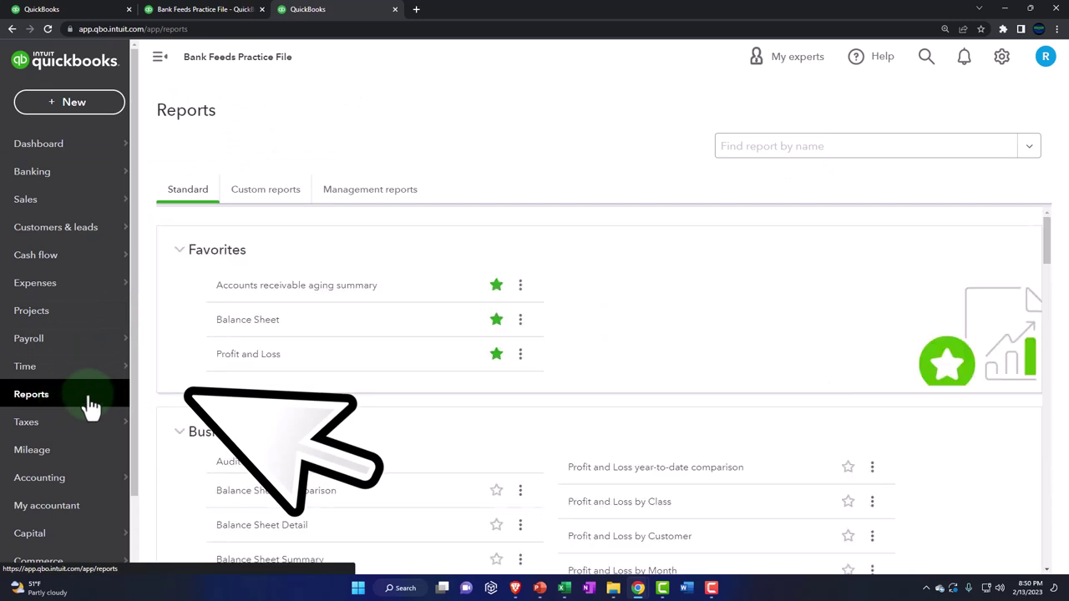
click(239, 354)
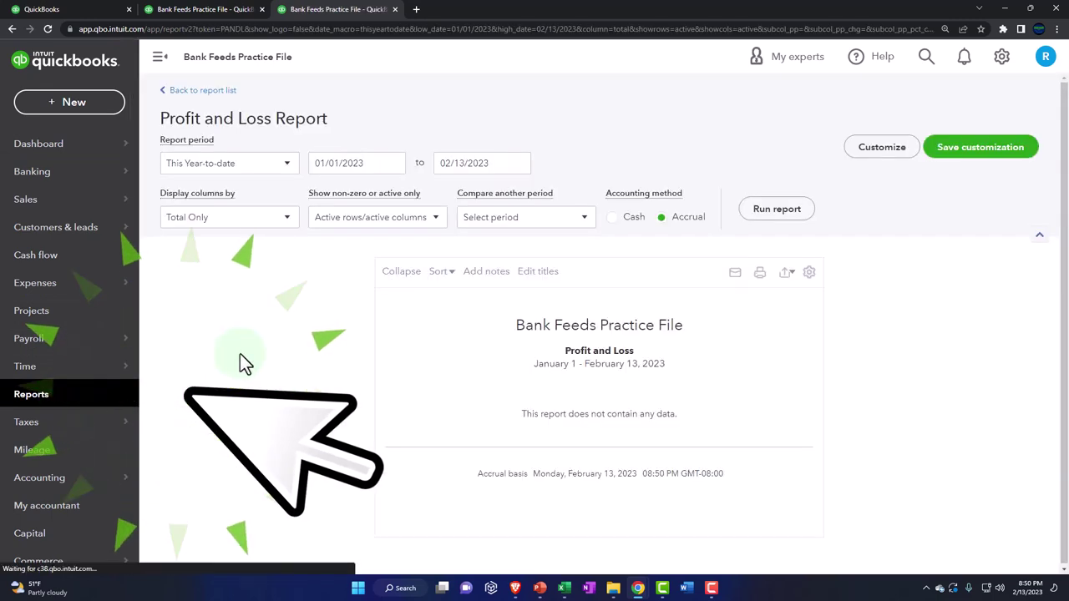
- Hide the navigation menu and run the Profit and Loss report for 01/01/2022 to 12/31/2022
click(161, 63)
click(232, 158)
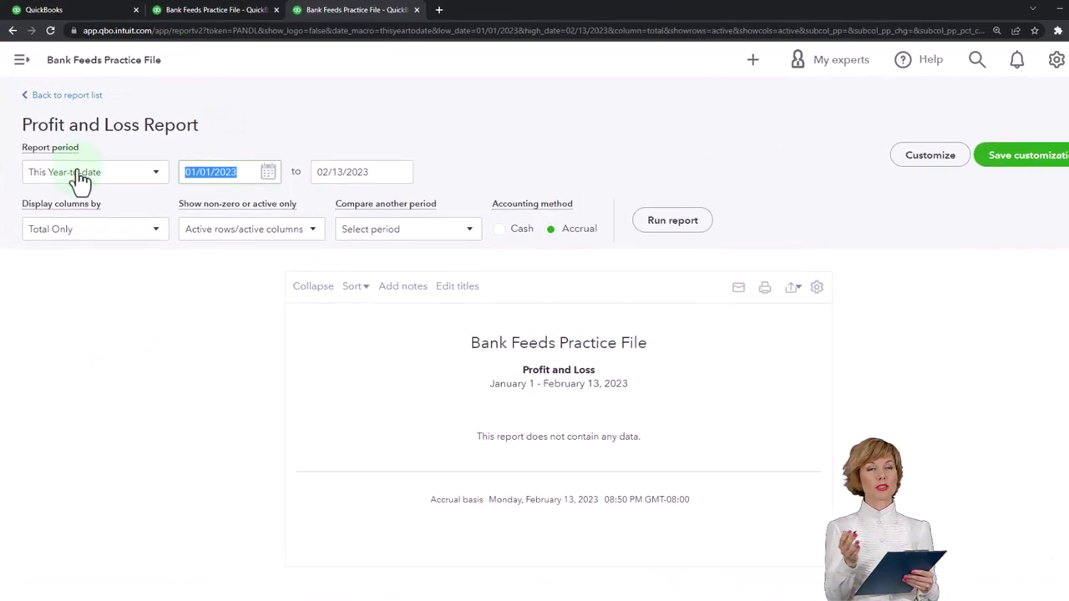
text(01/01/2)
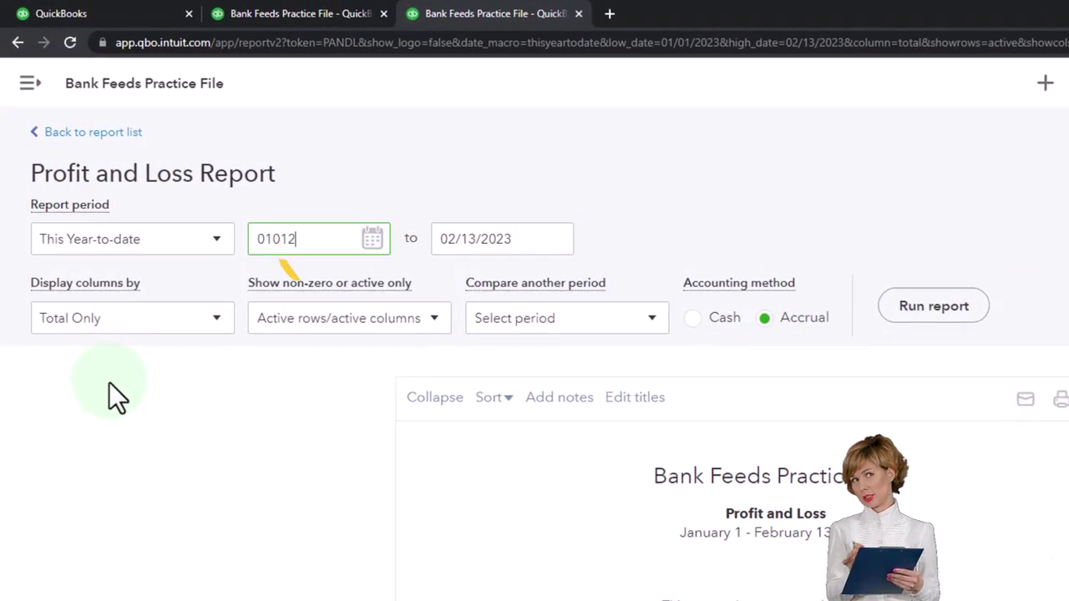
text(022)
key(Tab)
text(12312022)
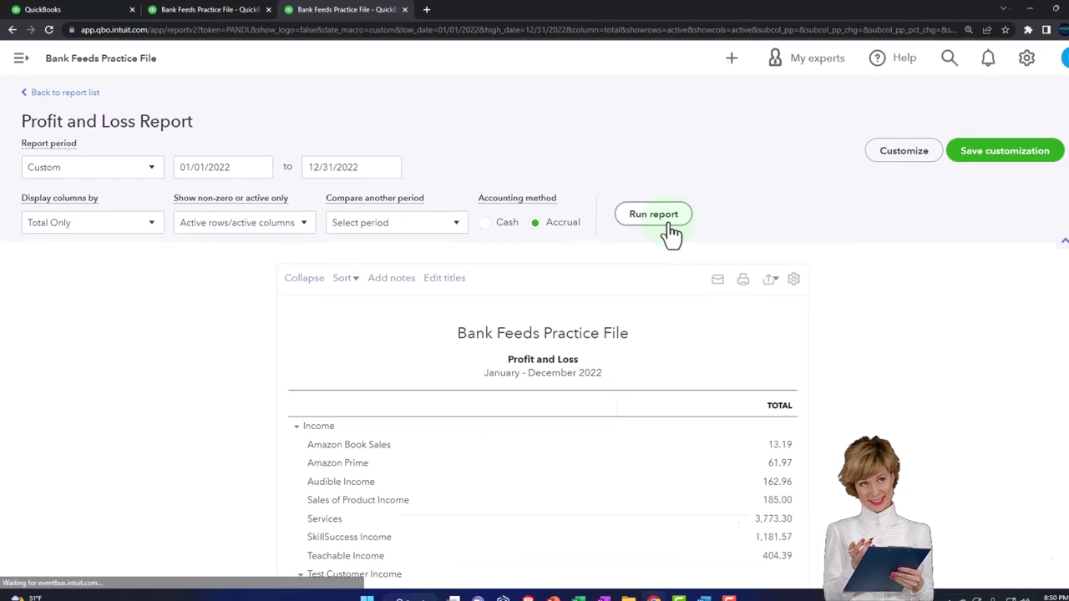
scroll(655, 227, down, 2)
- Switch to the Balance Sheet report, hide the navigation menu, and run it for 01/01/2022 to 12/31/2022
click(231, 11)
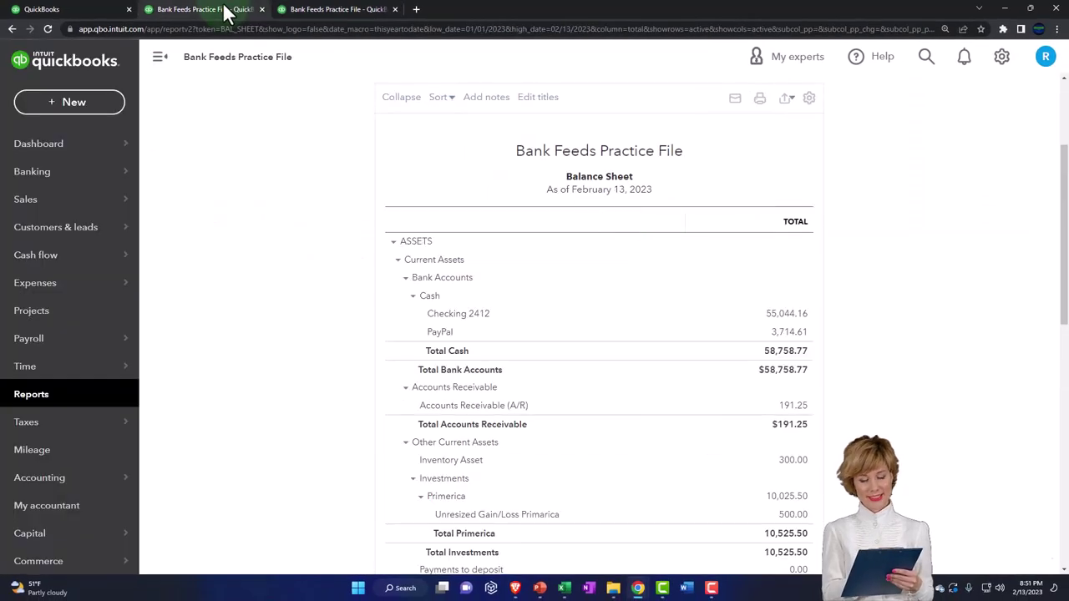
click(161, 60)
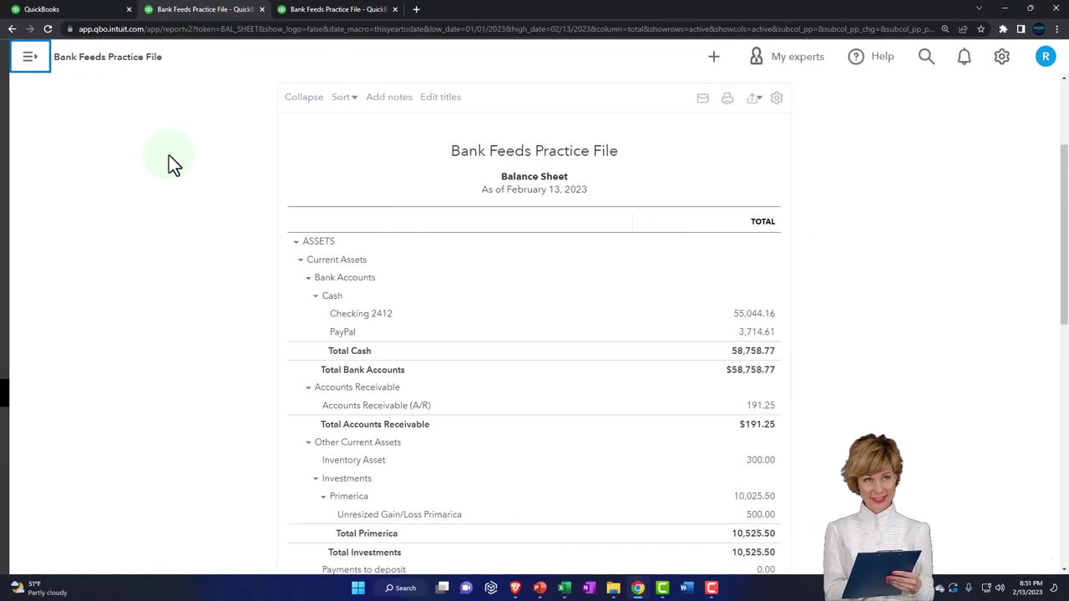
scroll(160, 213, up, 3)
drag(225, 162, 175, 165)
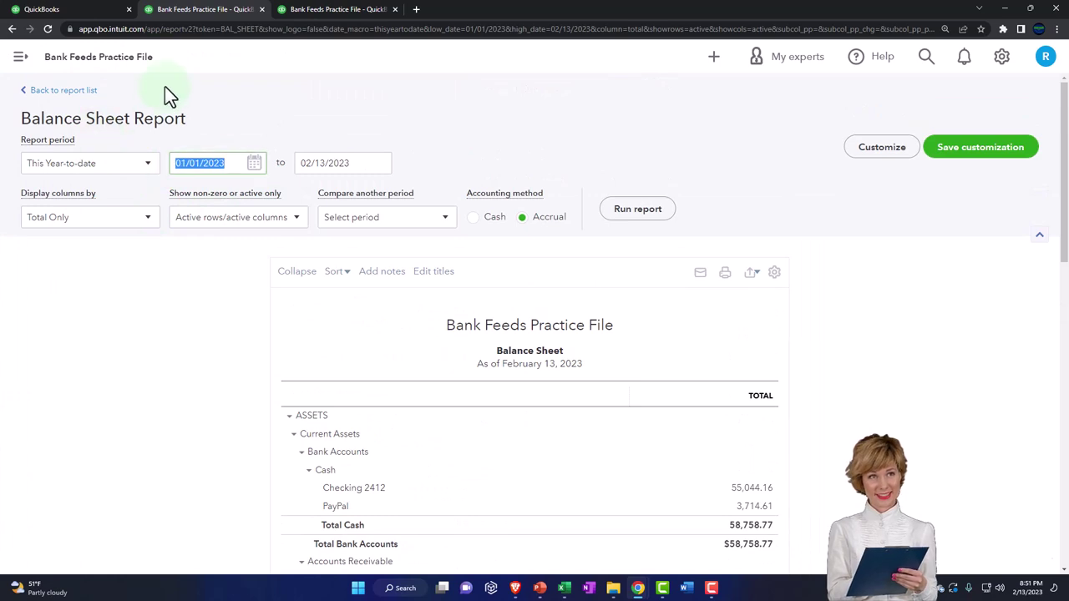
text(01/01/2022)
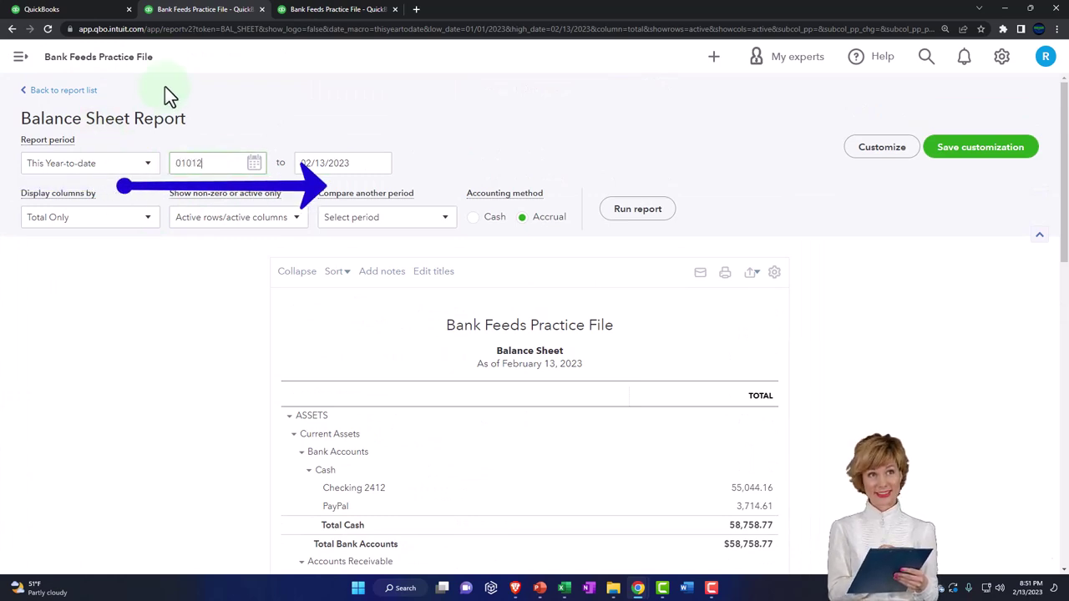
key(Tab)
text(12/31/2022)
key(Tab)
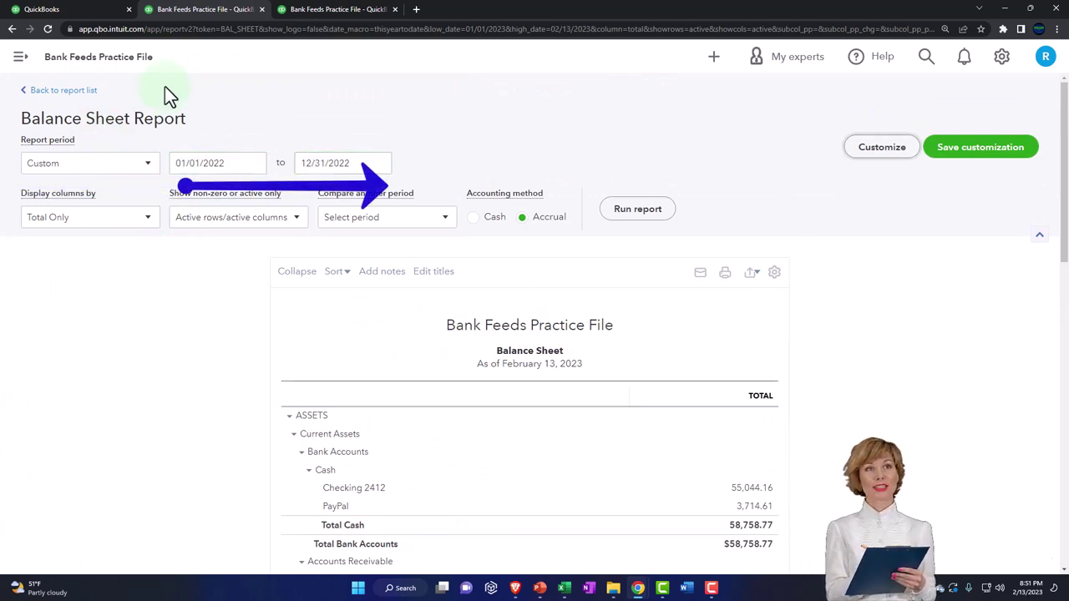
click(627, 208)
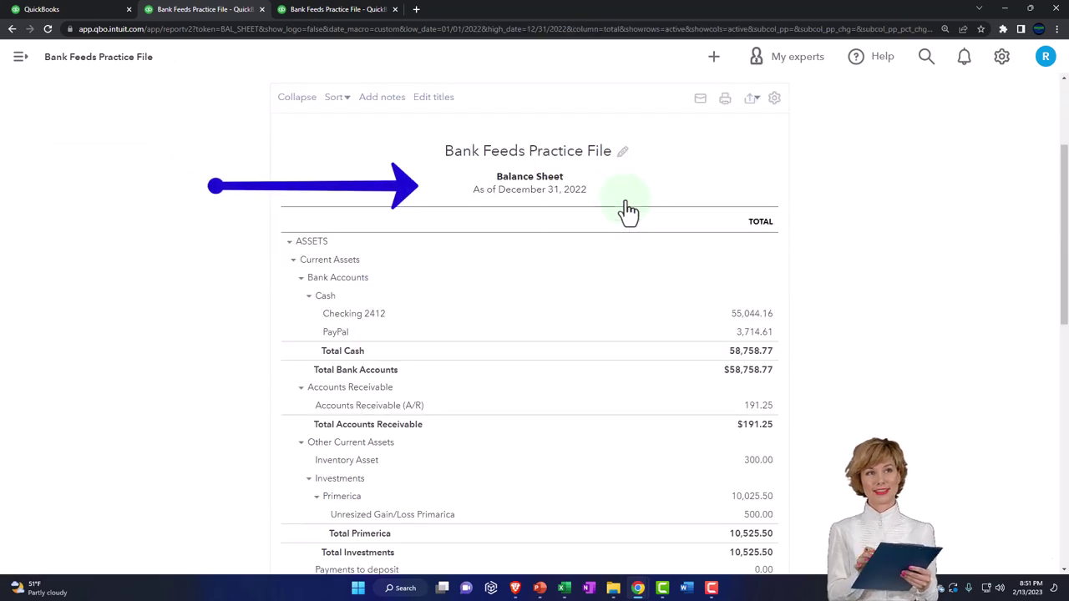
- Return to the practice file's first tab, and open the Bank transactions page under Bookkeeping in the Sample Company window
click(99, 8)
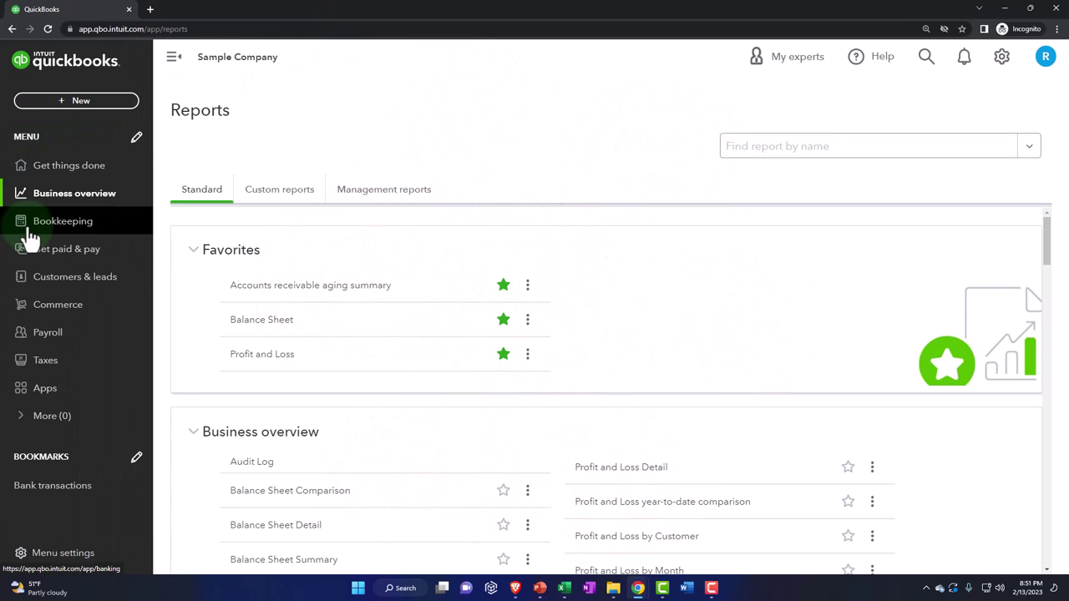
click(50, 222)
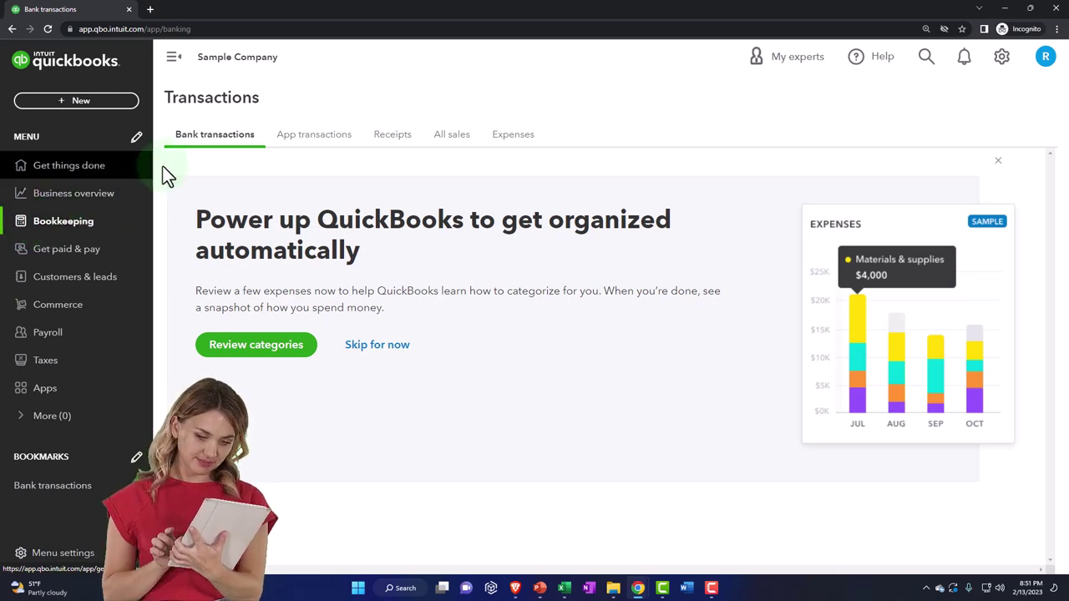
click(199, 144)
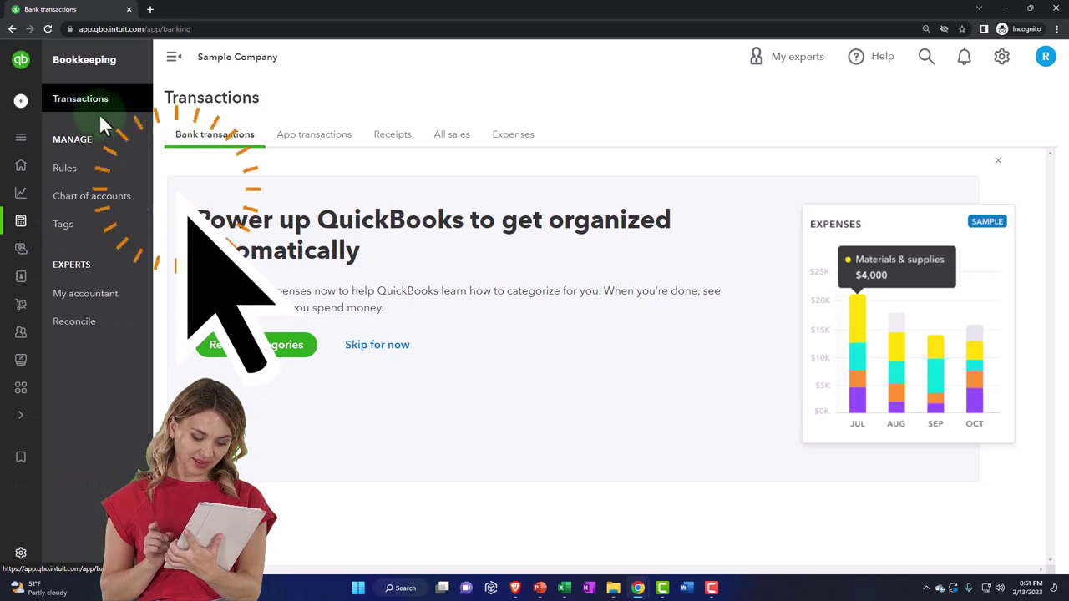
- Show the Bank transactions in Sample Company, then hide the practice file's navigation menu and examine the Checking 2412 transactions for review
click(192, 142)
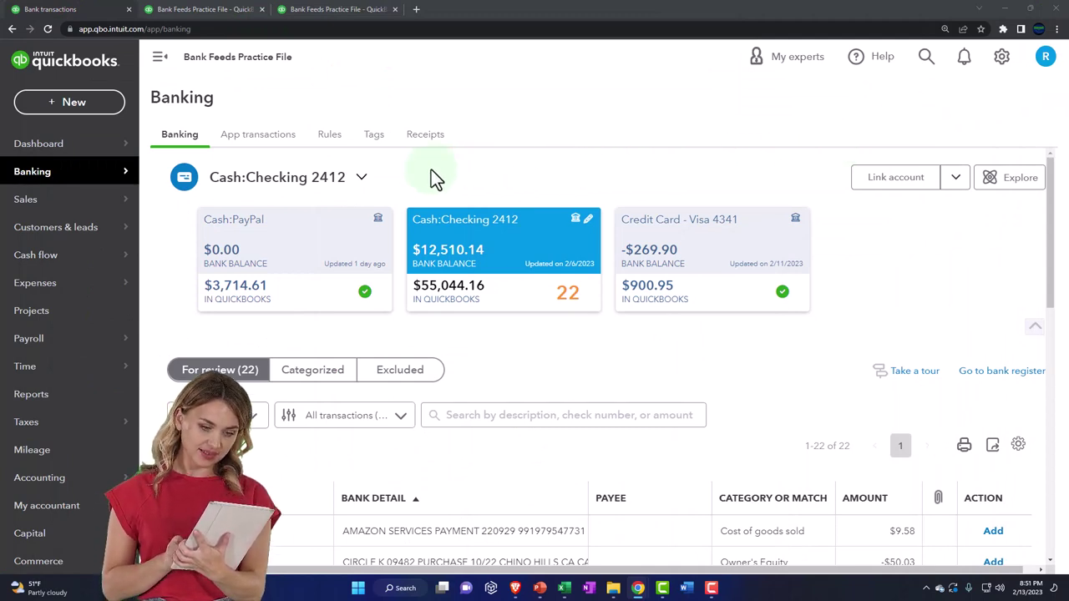
click(156, 58)
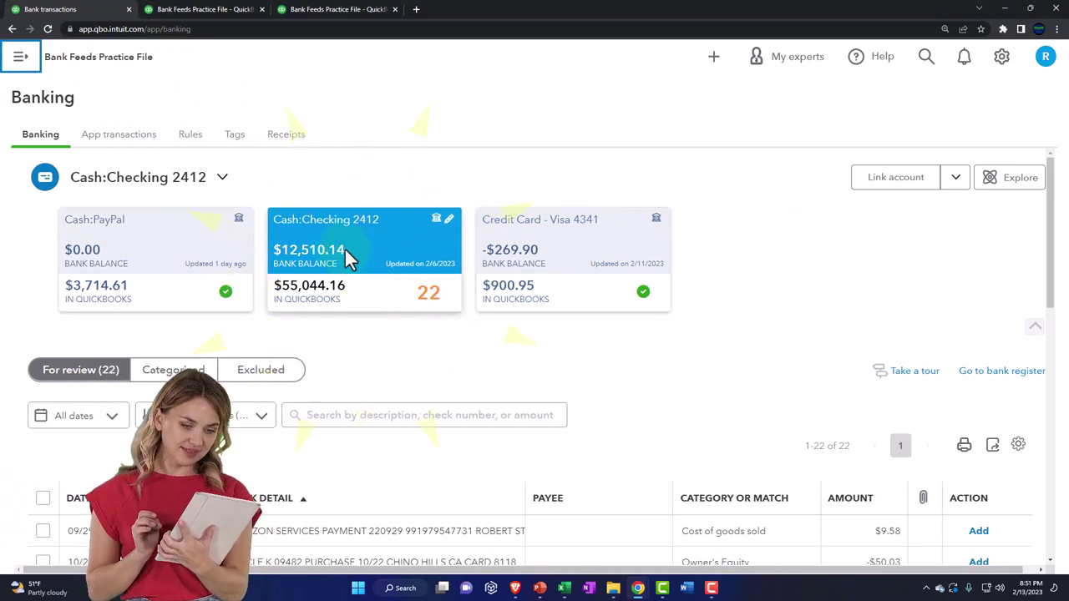
scroll(344, 248, down, 2)
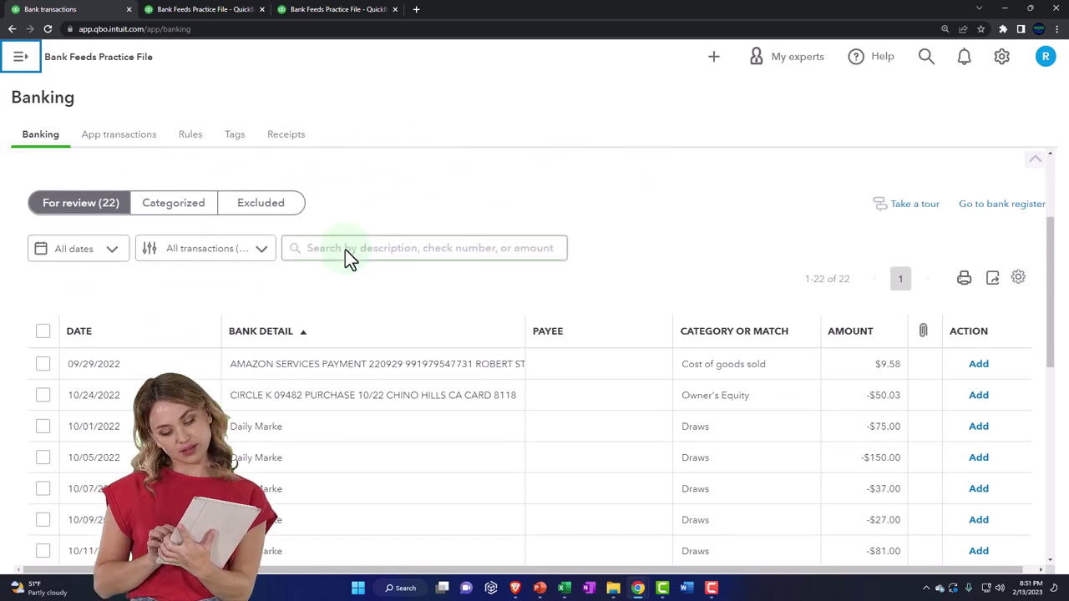
scroll(345, 249, down, 1)
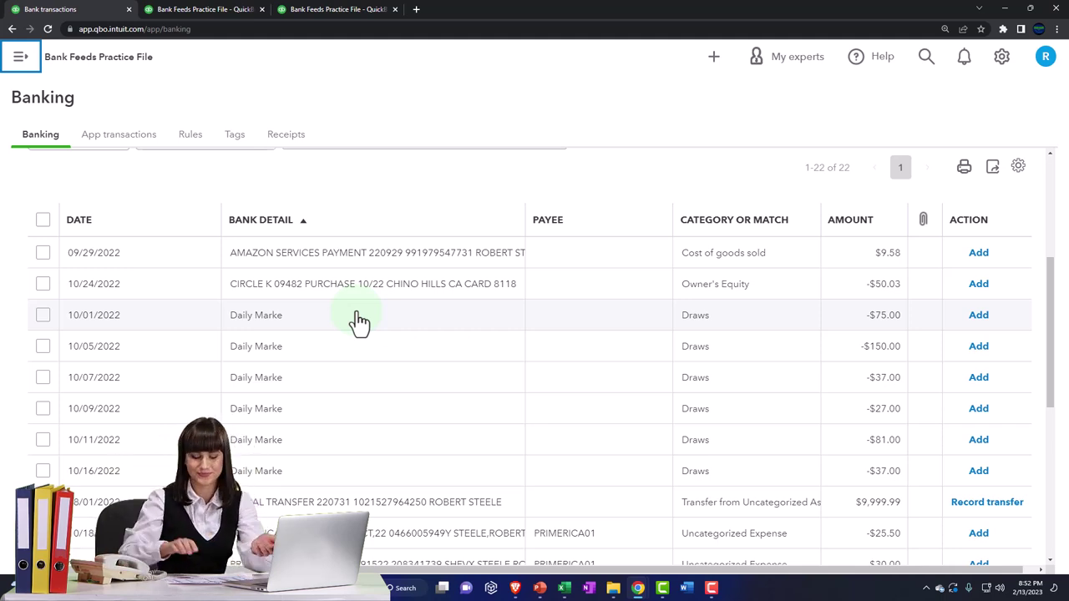
- Duplicate the practice file's Bank transactions browser tab and return to the first tab
right_click(100, 6)
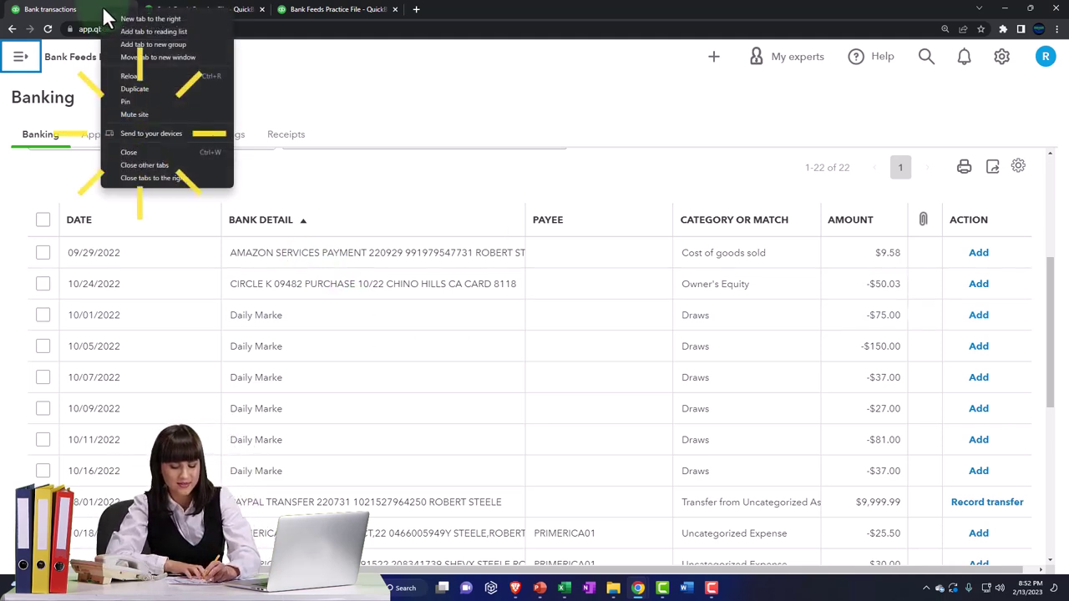
click(140, 87)
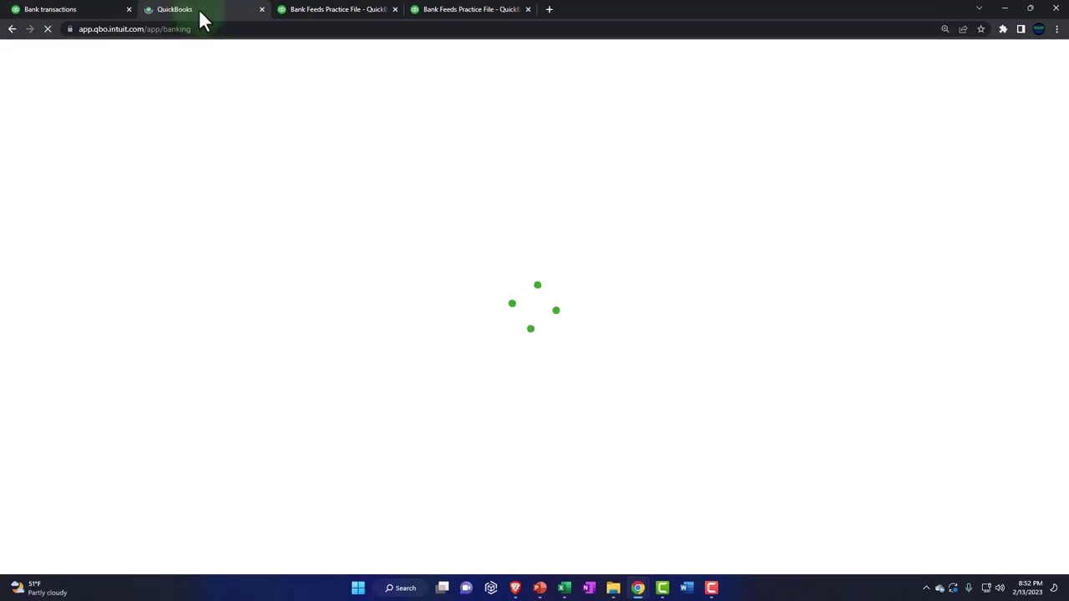
drag(200, 12, 106, 9)
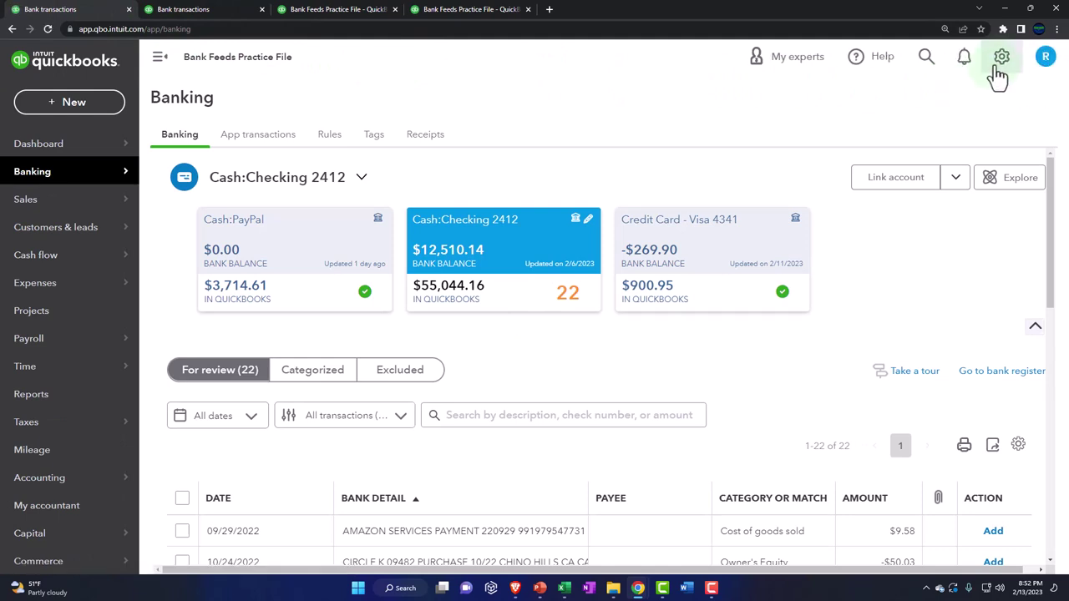
- Open the Categories section of the Advanced account settings and save it with Track classes turned on
click(1000, 65)
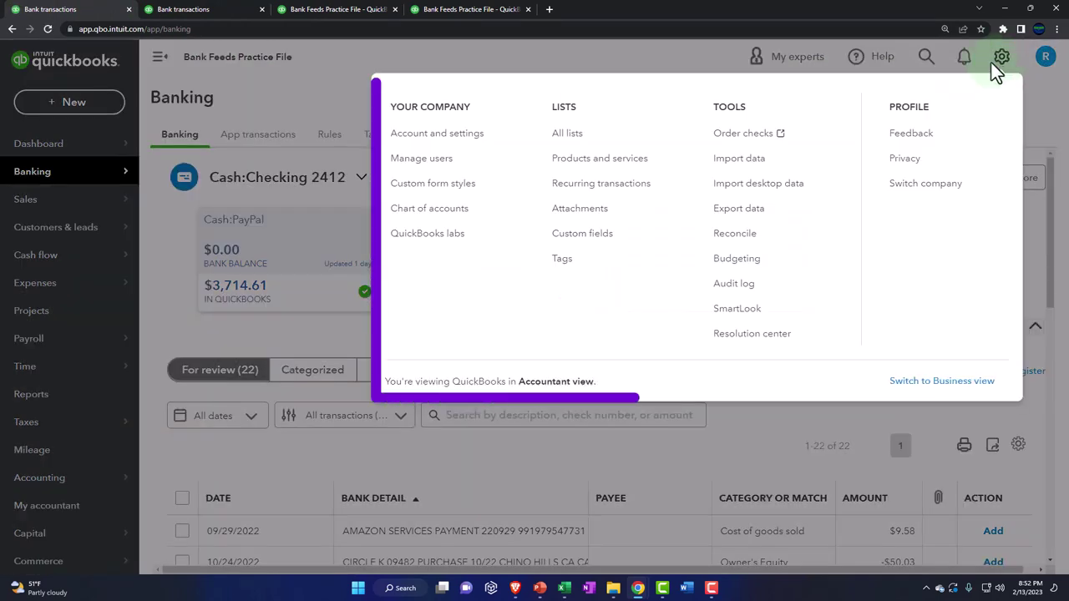
click(449, 135)
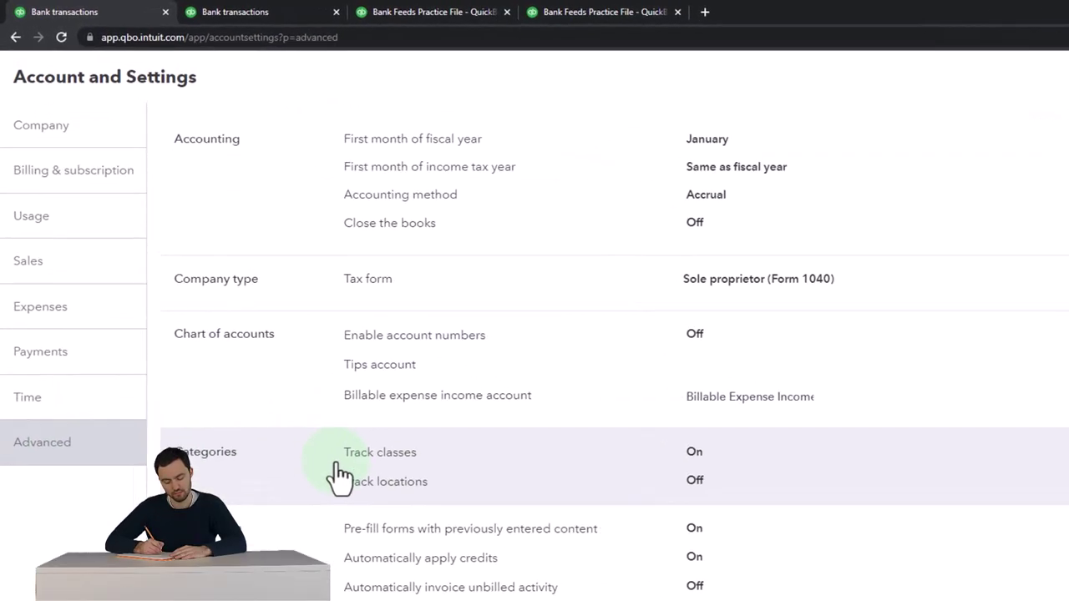
click(339, 476)
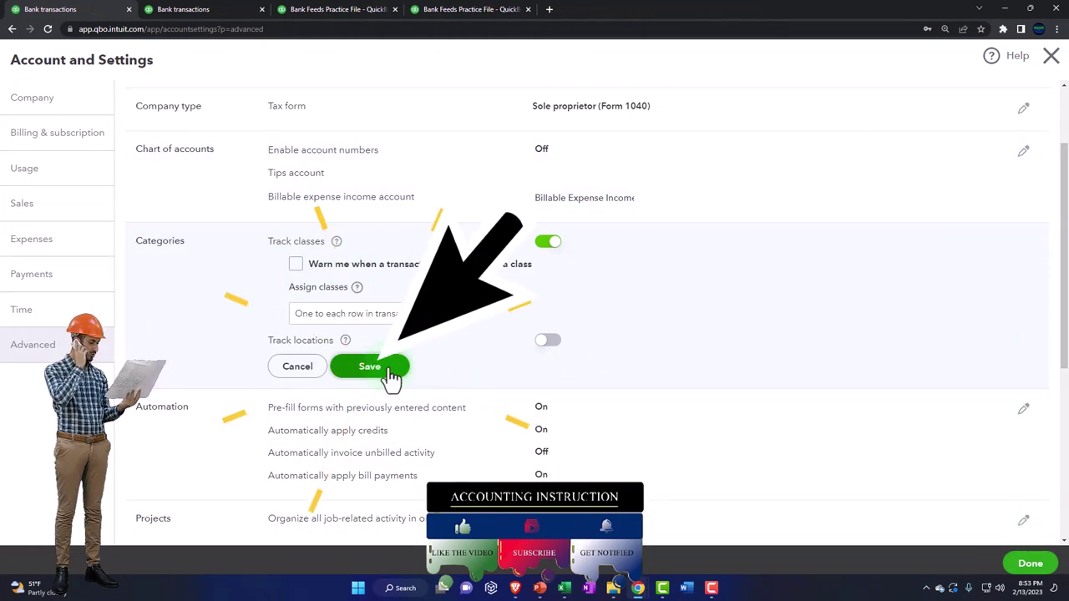
click(391, 376)
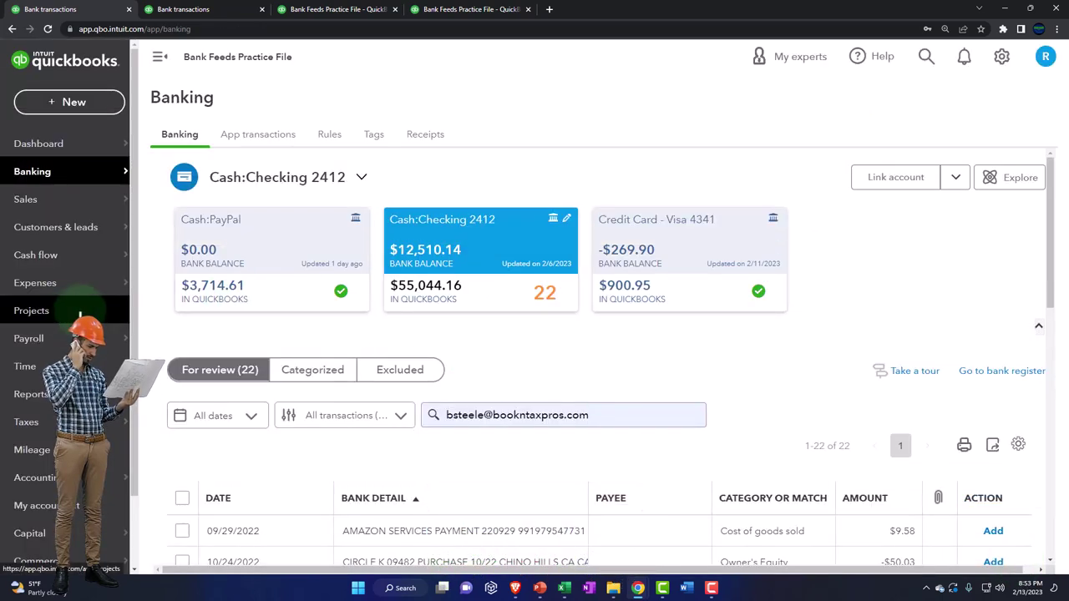
- Open the Chart of Accounts in the practice file, show its location under Bookkeeping in Sample Company, and return to the practice file
scroll(33, 394, down, 1)
click(34, 421)
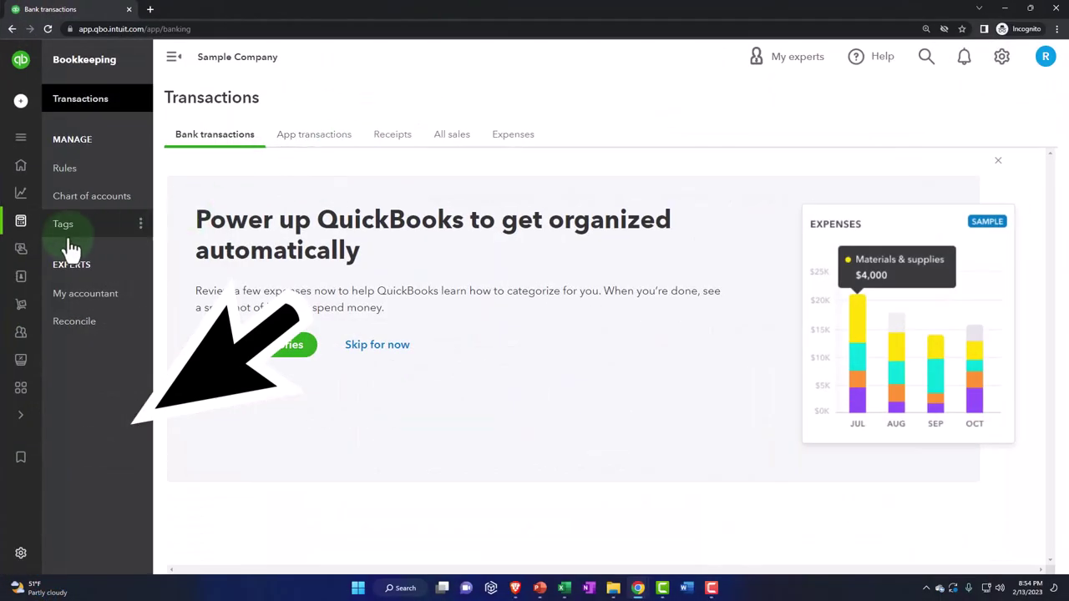
click(38, 234)
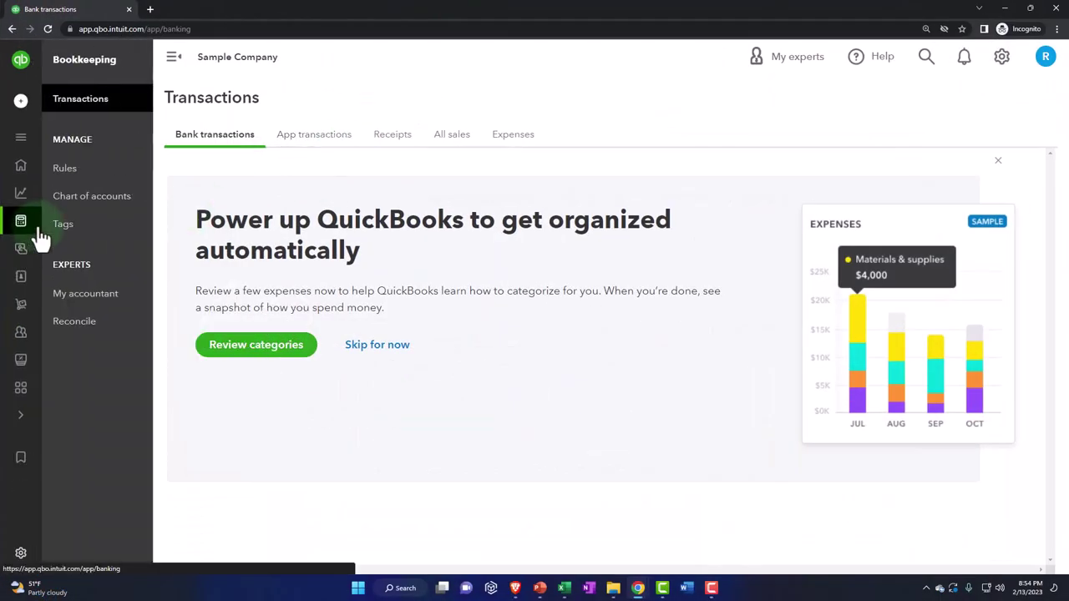
click(84, 200)
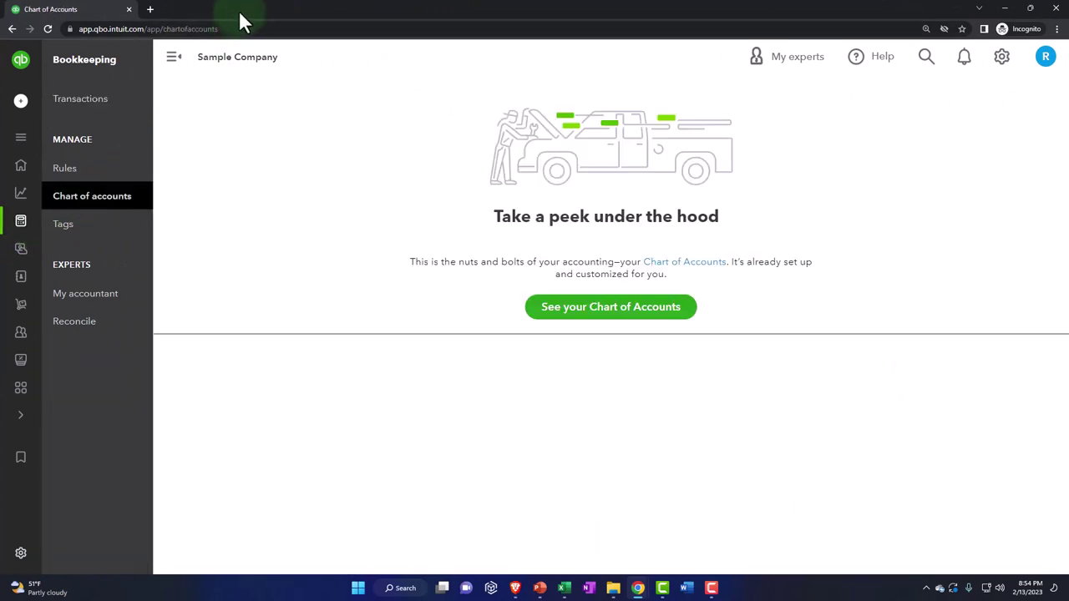
drag(238, 1, 1068, 284)
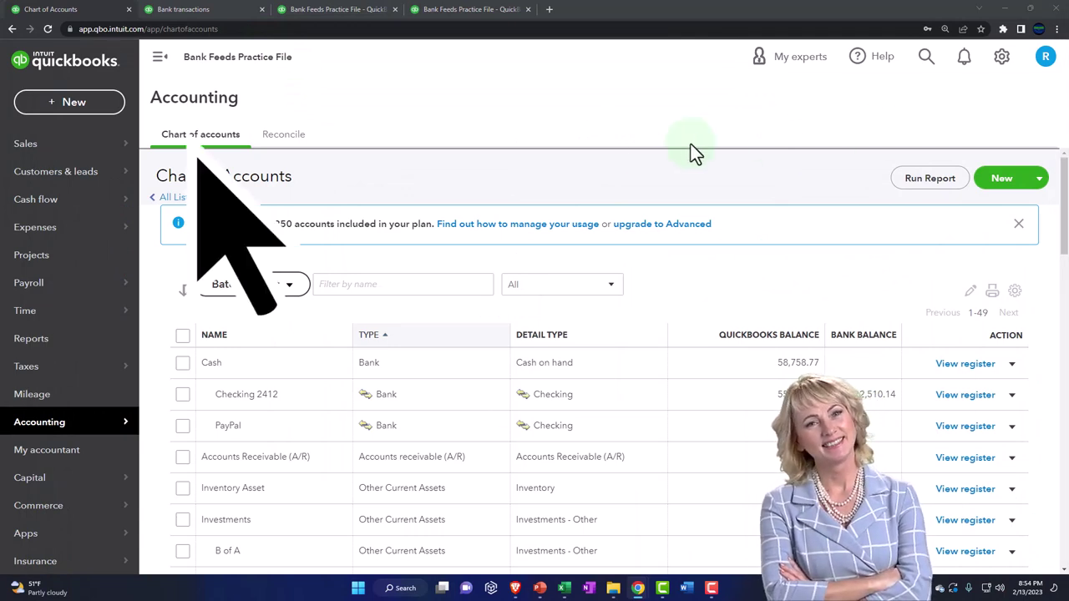
- Hide the navigation menu and examine the full Chart of Accounts, including the income accounts and their location subaccounts
click(159, 60)
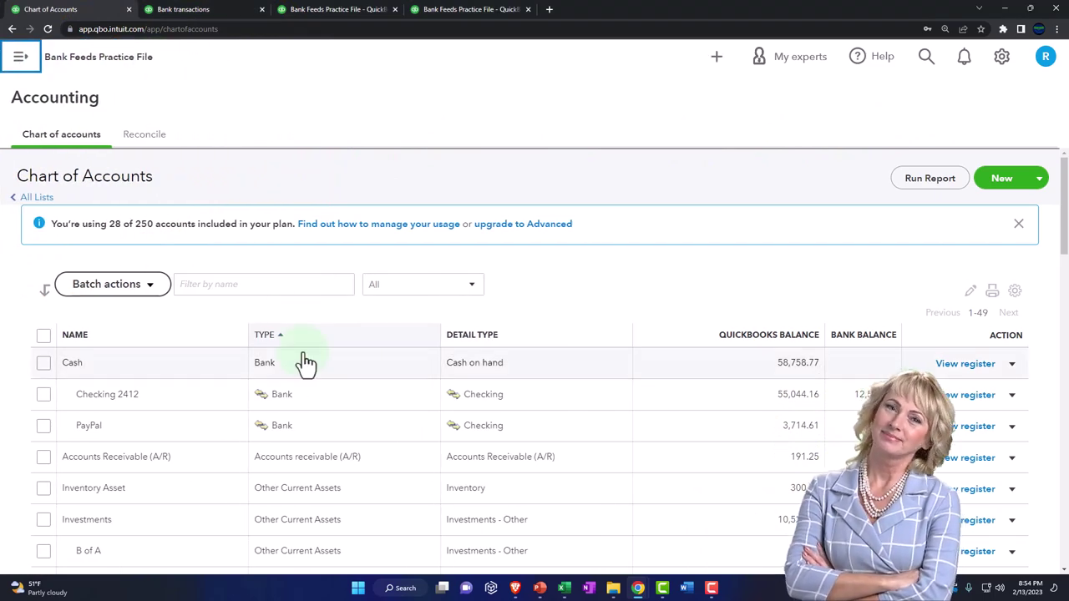
scroll(302, 358, down, 1)
scroll(303, 352, down, 8)
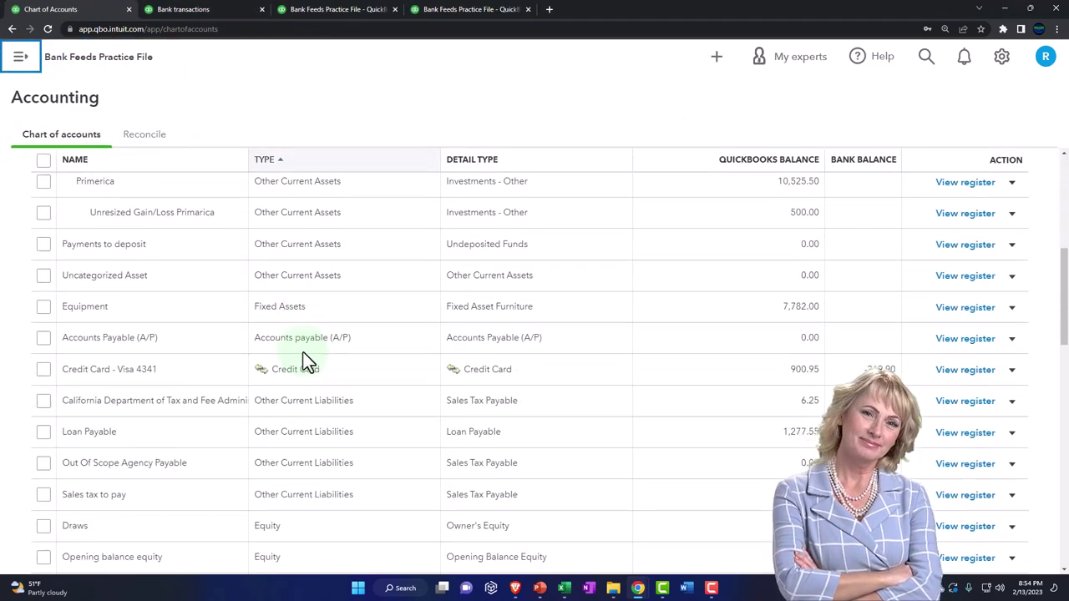
scroll(303, 352, down, 2)
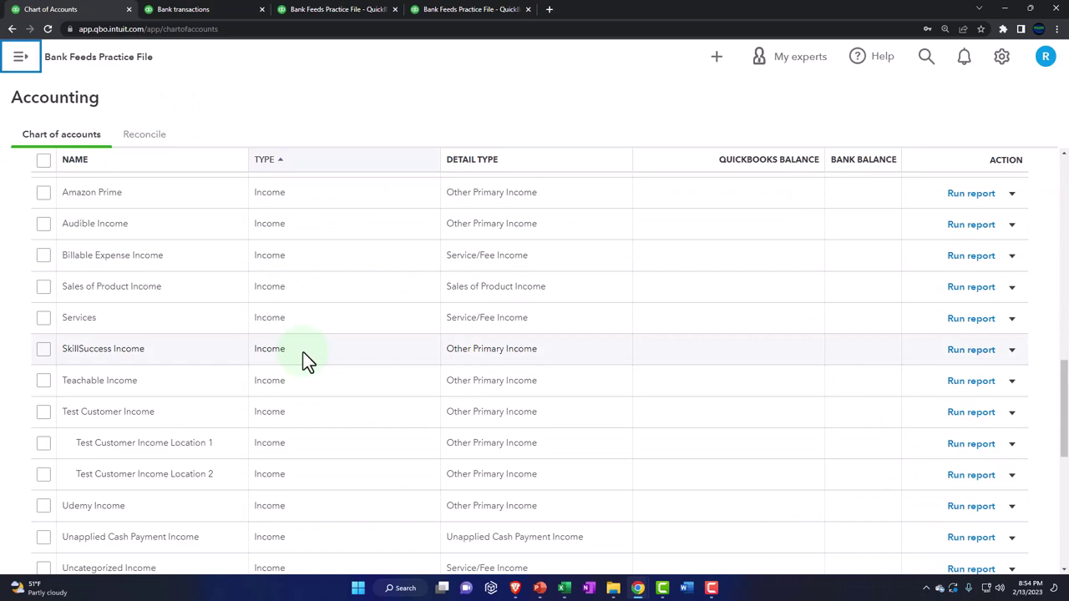
scroll(303, 353, down, 1)
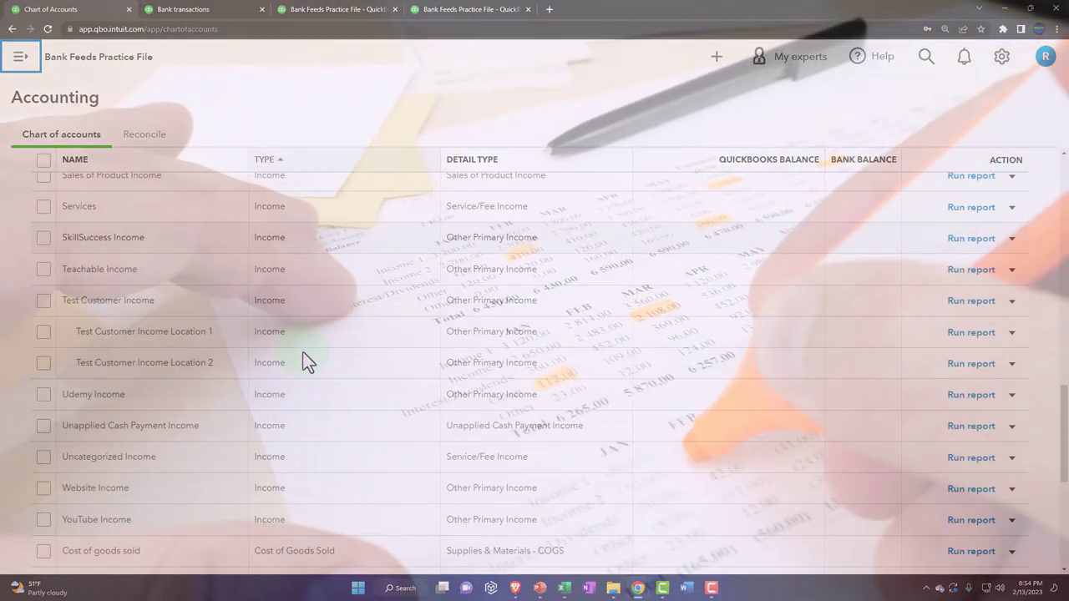
scroll(305, 354, up, 12)
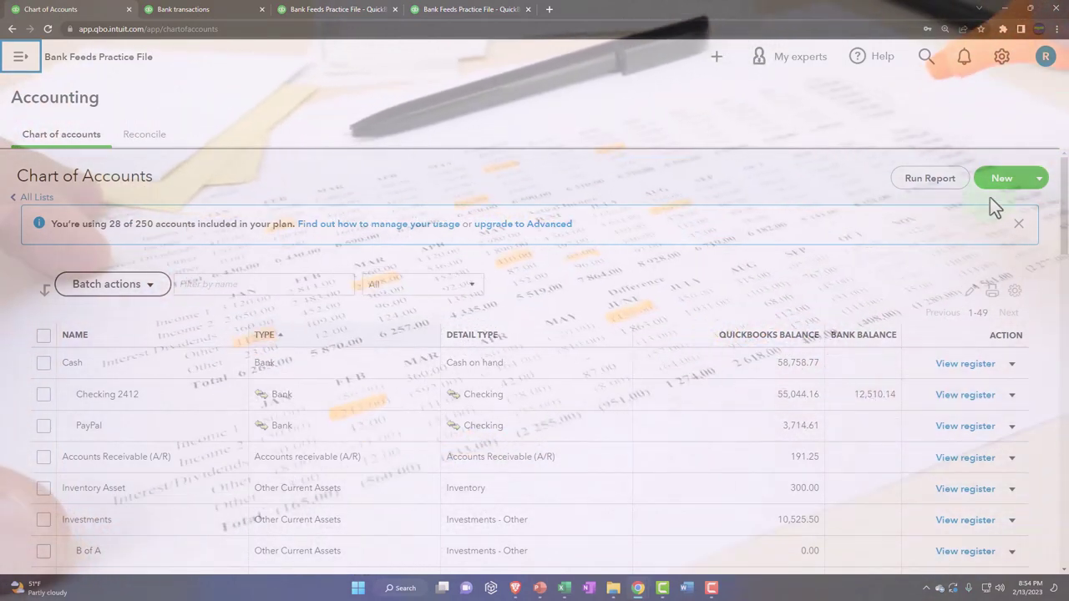
- Start a new expense account saved under Expenses and display its tax form section choices
click(1001, 194)
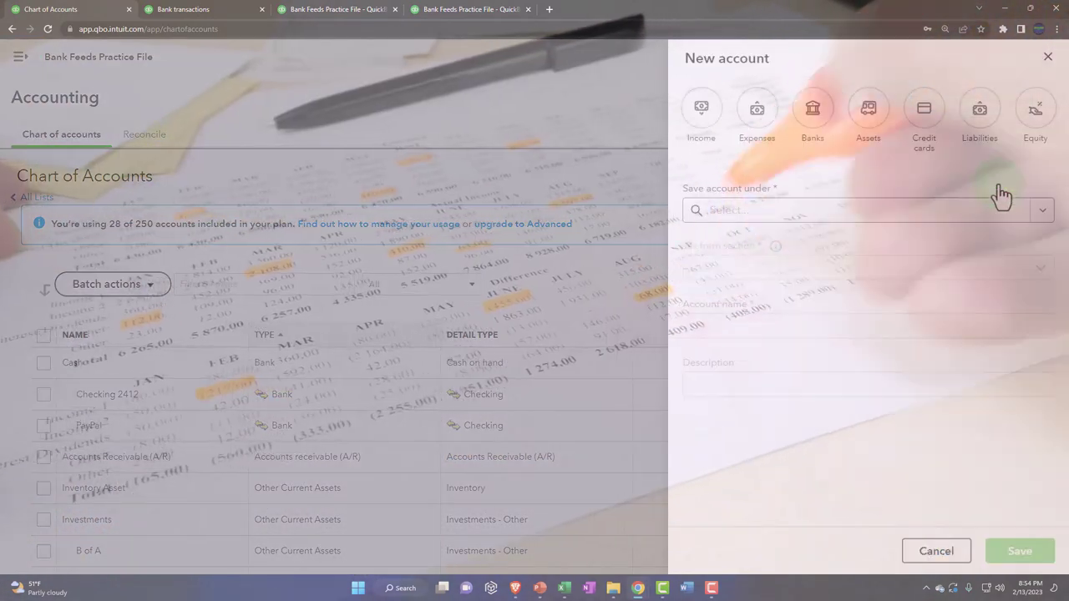
click(758, 117)
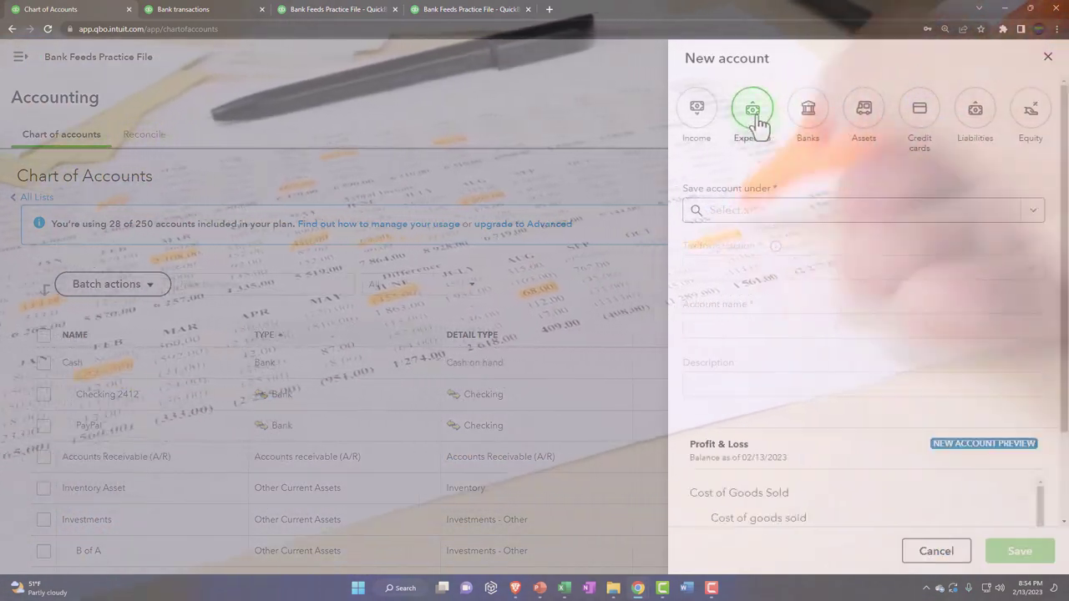
click(860, 213)
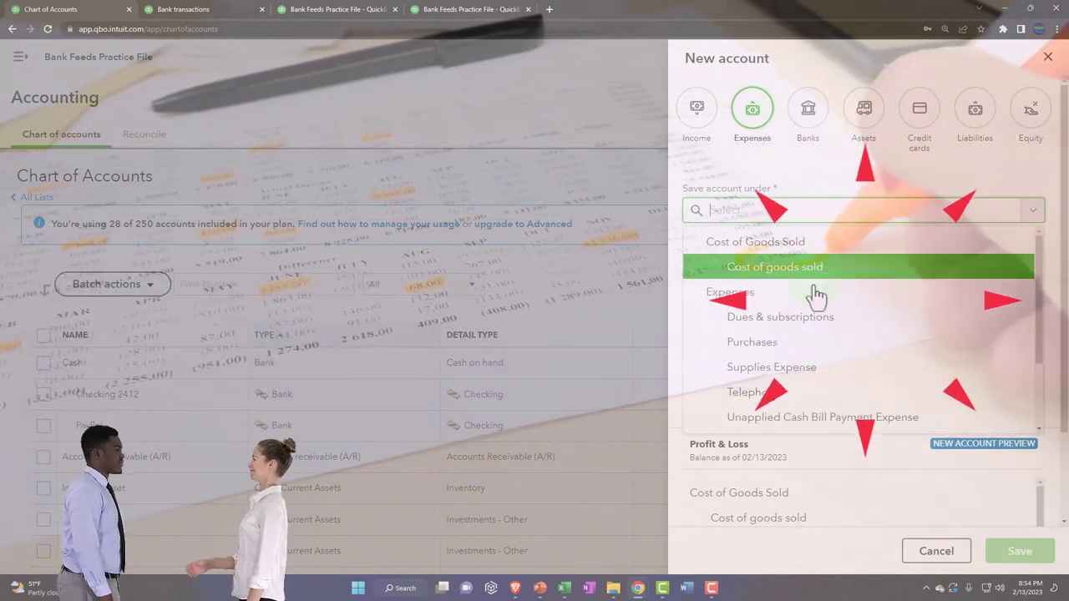
click(814, 300)
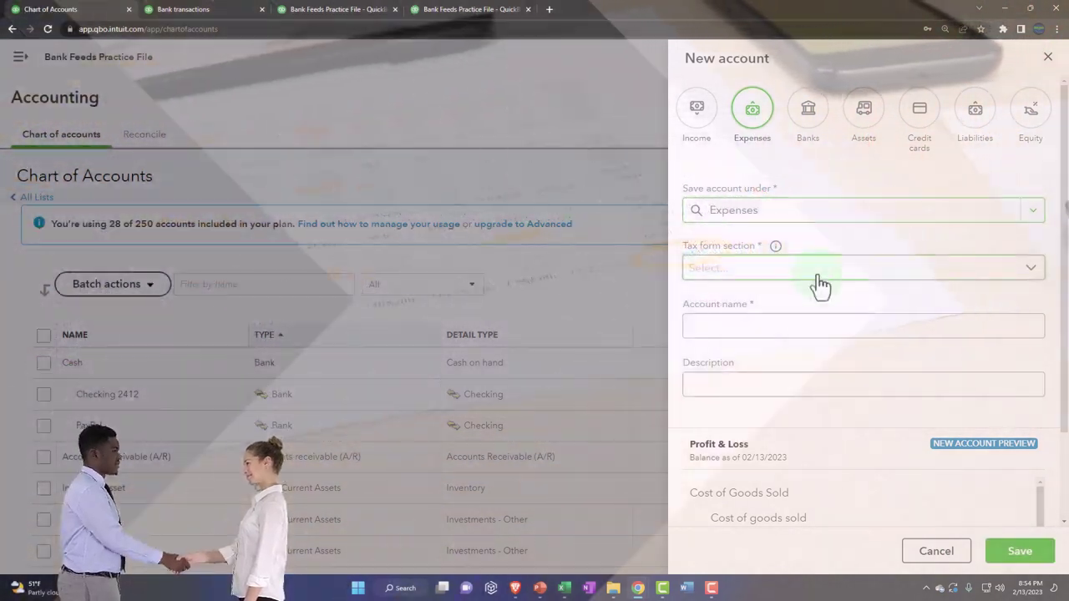
click(819, 274)
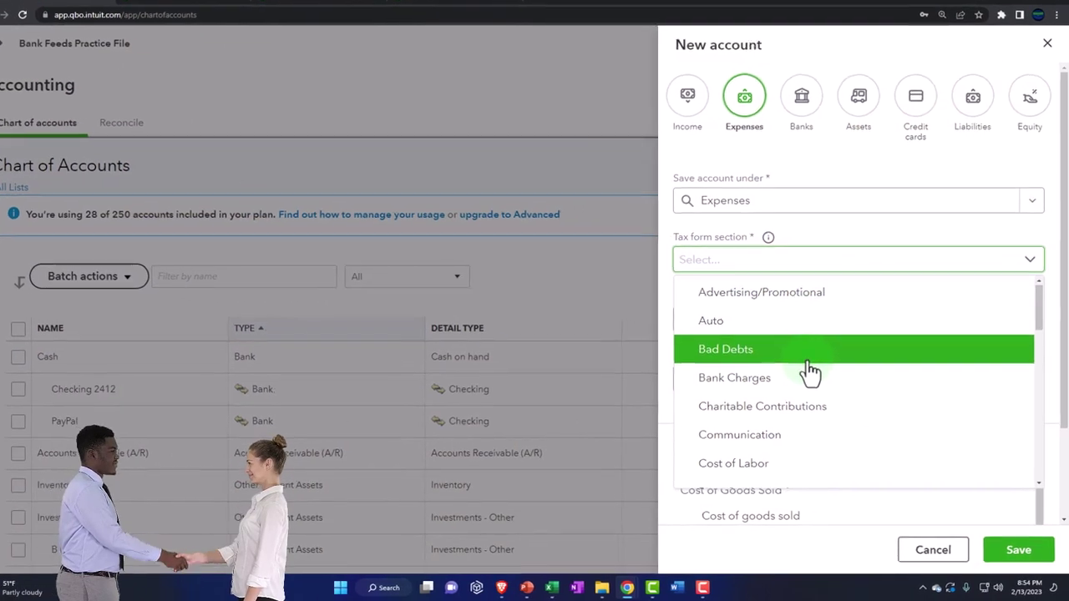
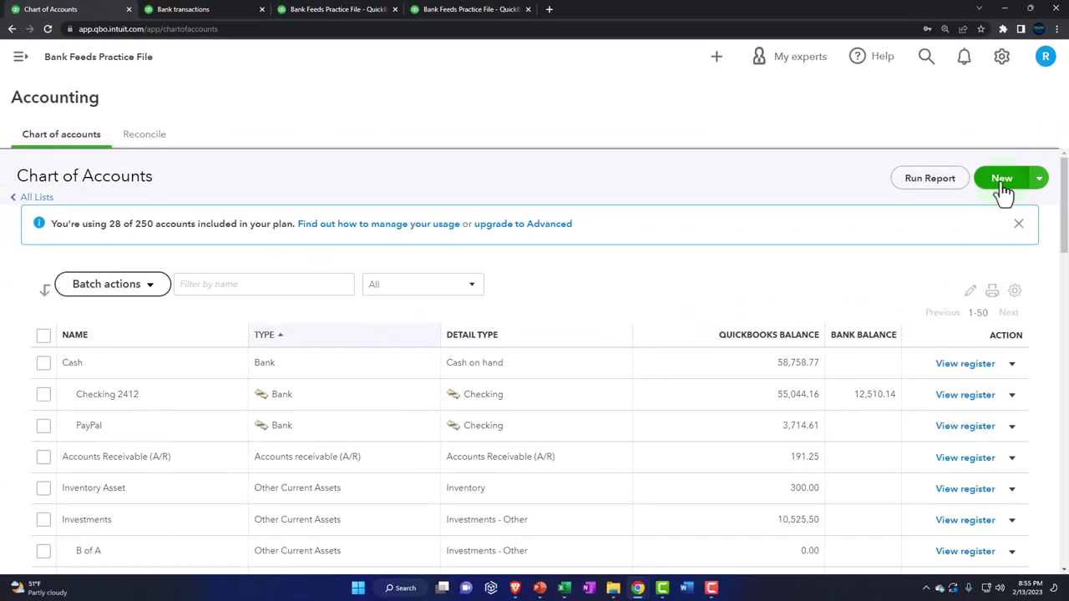
- Start another new expense account and save it under the parent Test Expense Account
click(1001, 178)
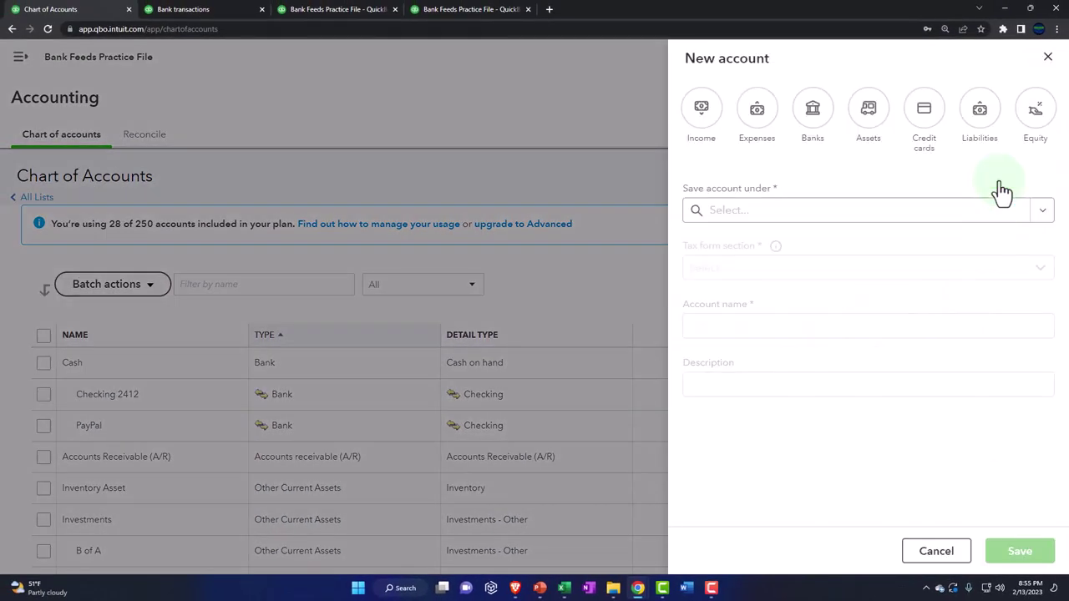
click(748, 127)
click(961, 219)
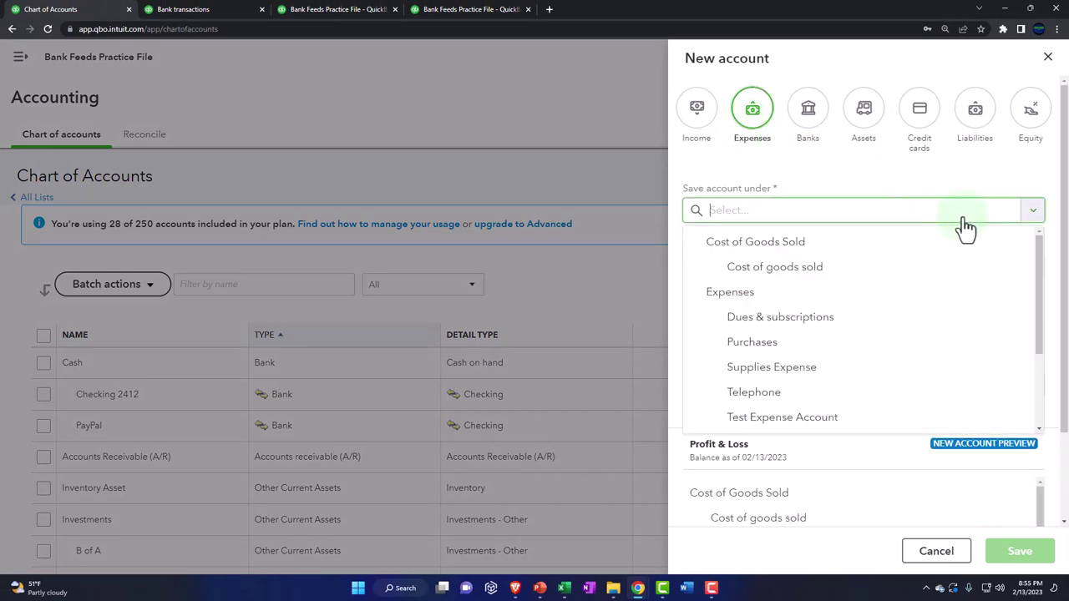
scroll(913, 318, down, 1)
click(829, 374)
- Name the subaccount "Test Expense Account - Location 1", check its place in the Profit & Loss preview, and save it
click(738, 325)
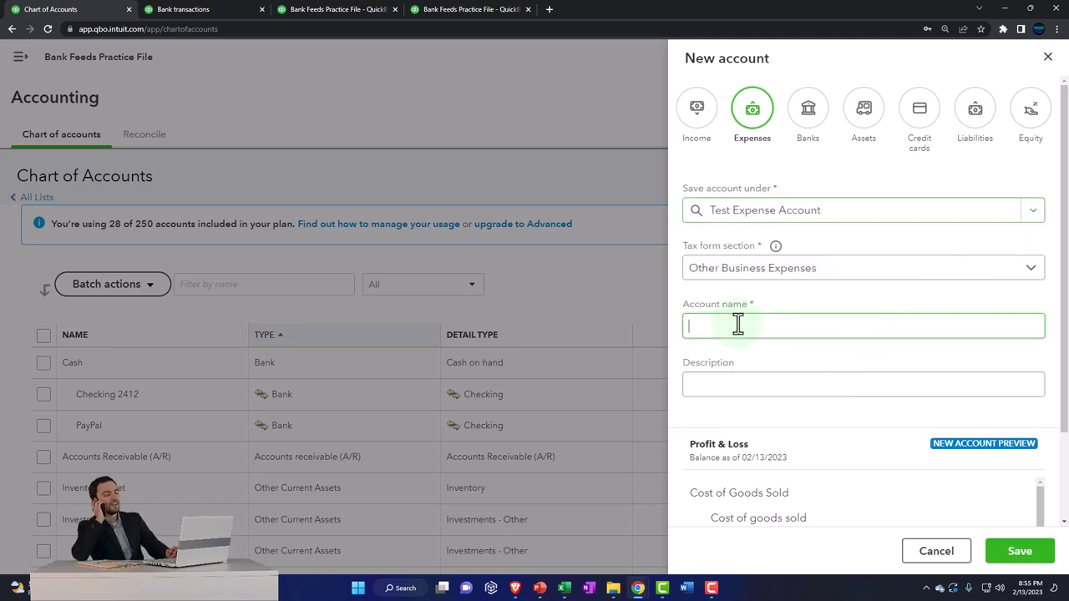
text(Test Expense Account)
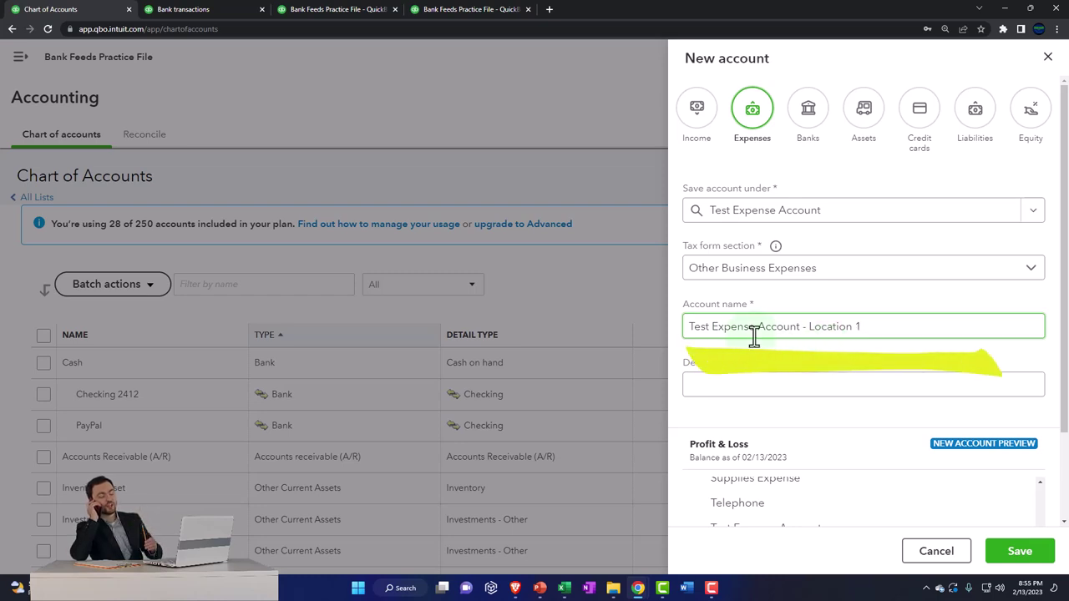
scroll(754, 336, down, 2)
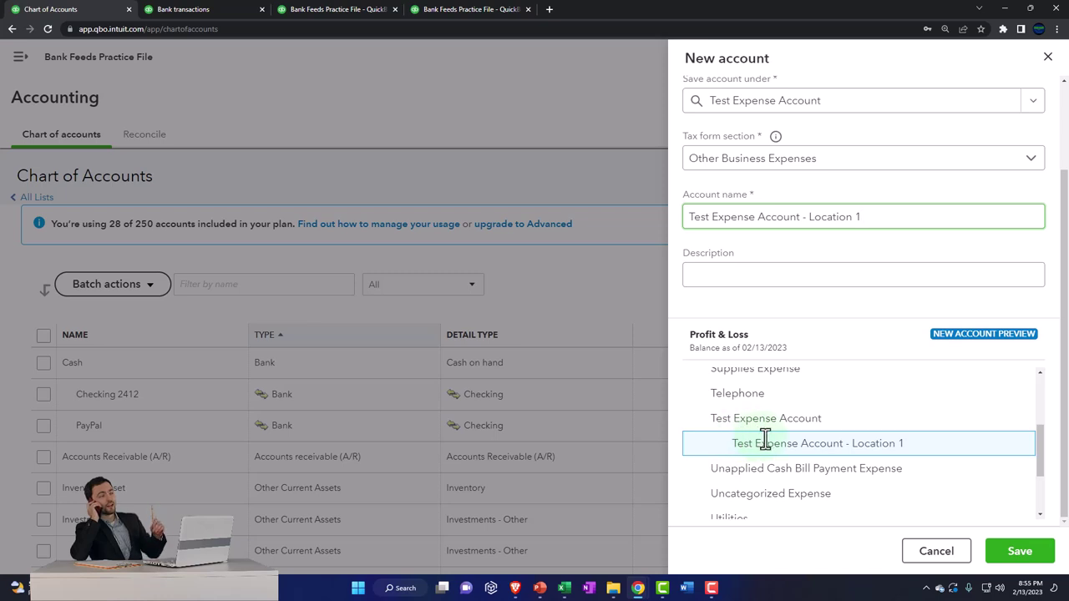
click(1040, 560)
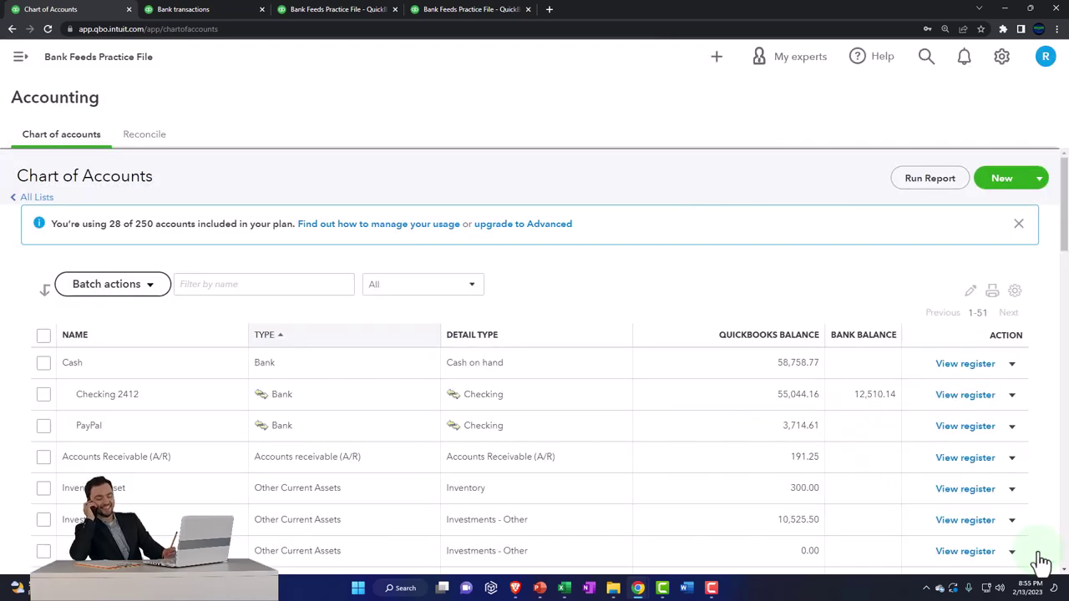
- Create and save an expense account named "Test Expense Account - Location 2" under the parent Test Expense Account
click(998, 180)
click(754, 115)
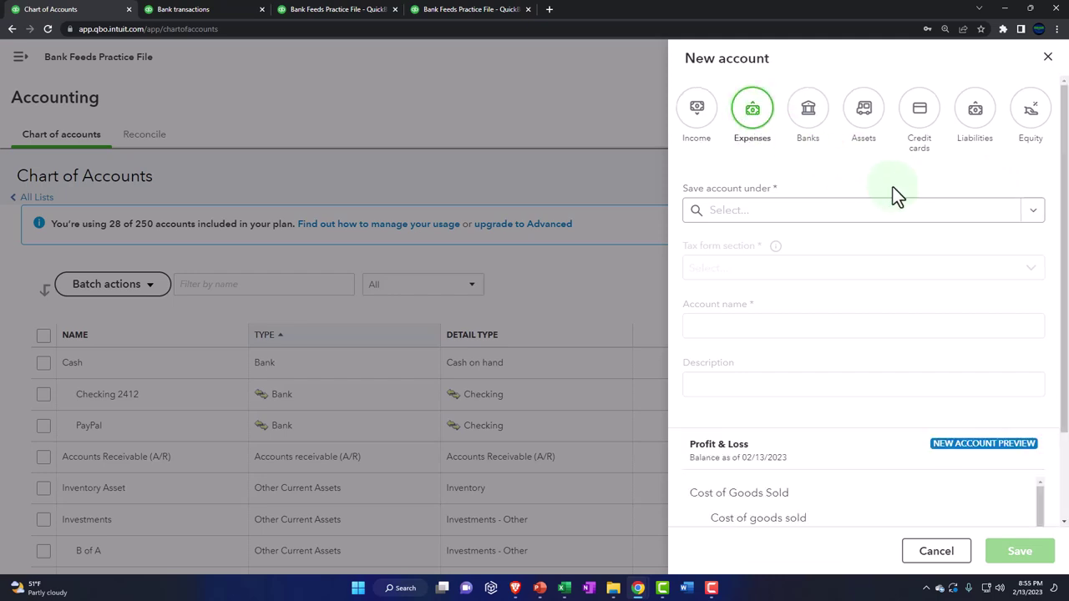
click(1036, 214)
scroll(883, 329, down, 2)
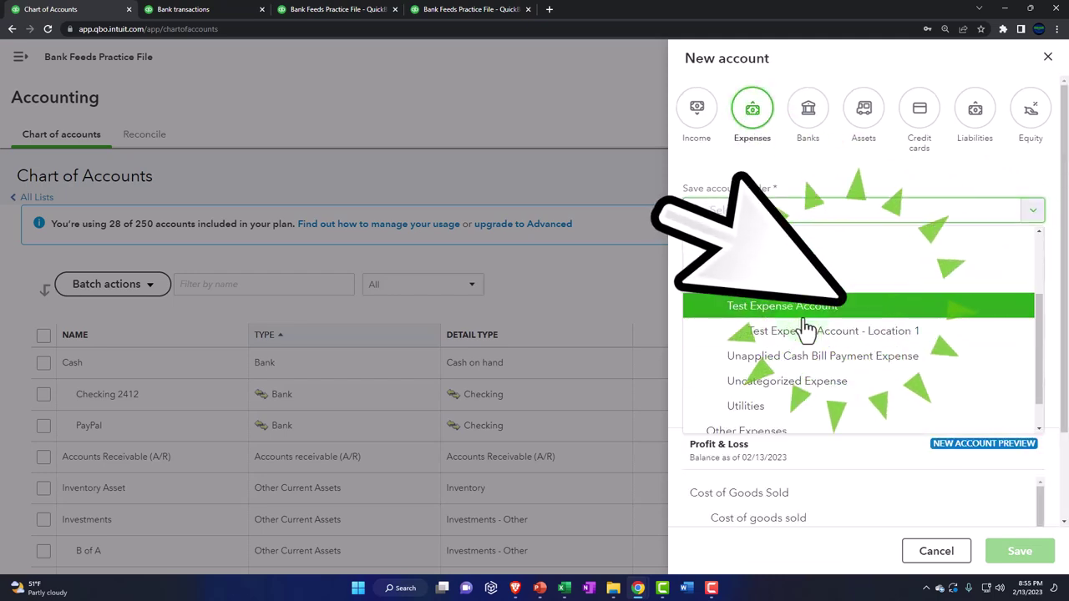
click(802, 315)
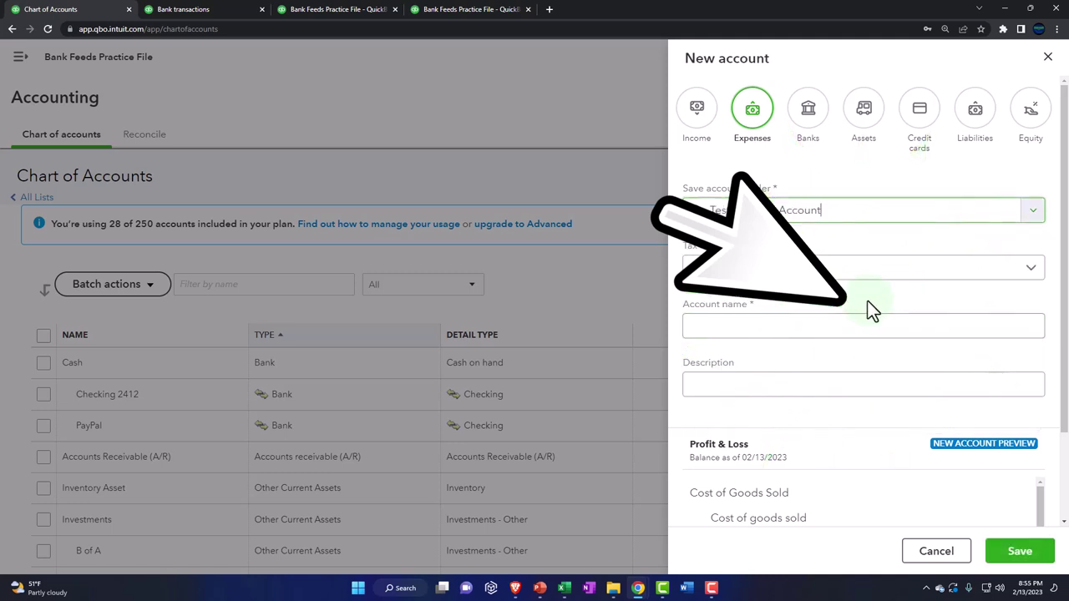
click(771, 320)
text(Test Expense Account - Location 2)
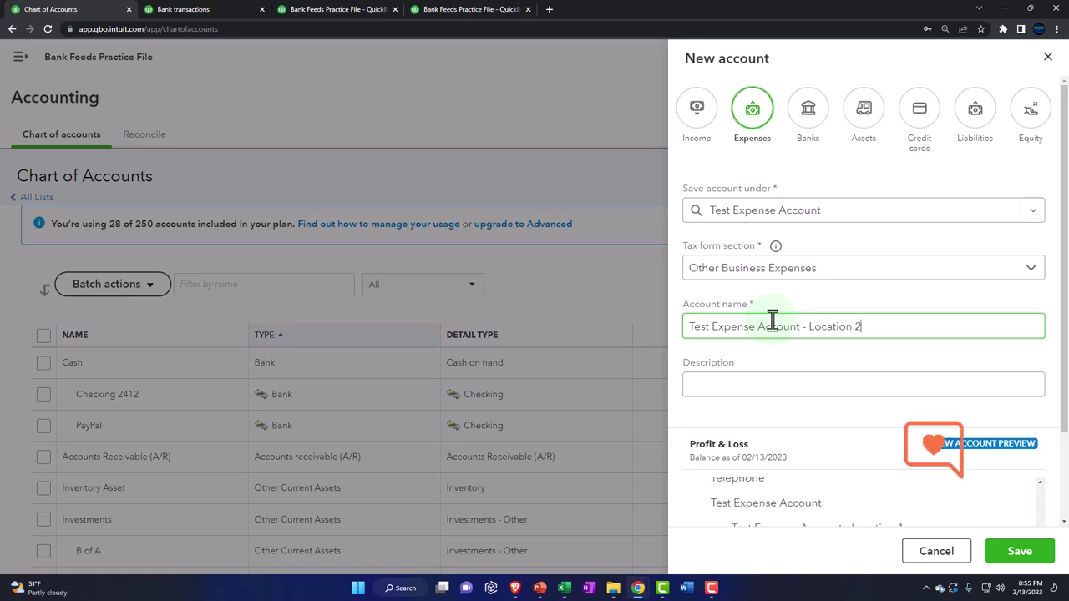
scroll(771, 320, down, 2)
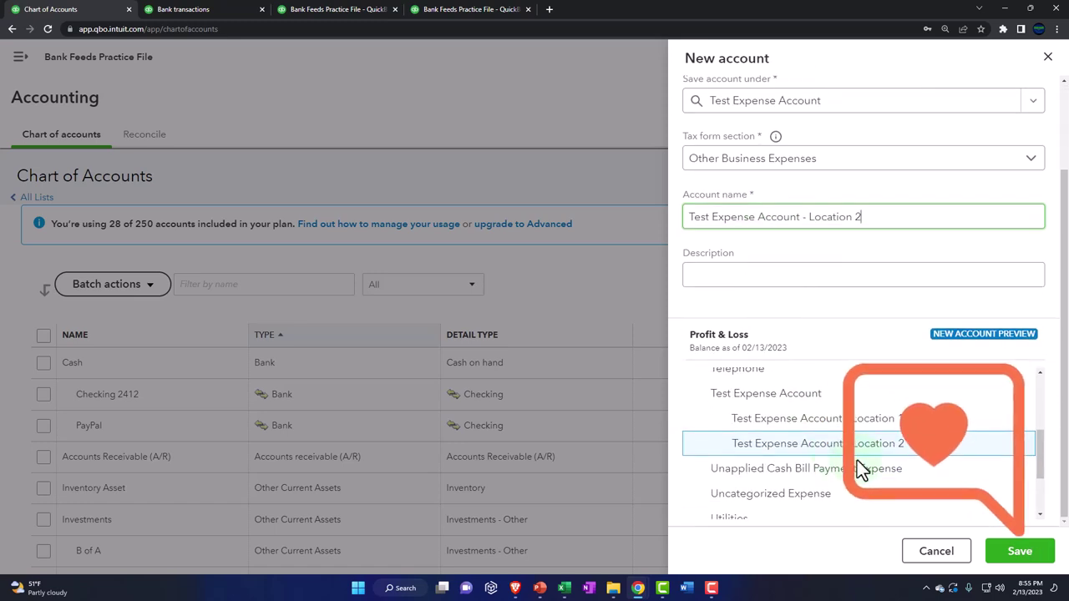
click(1006, 560)
- Look through the Chart of Accounts down to the Test Expense Account and its location subaccounts
scroll(395, 460, down, 1)
scroll(395, 460, down, 6)
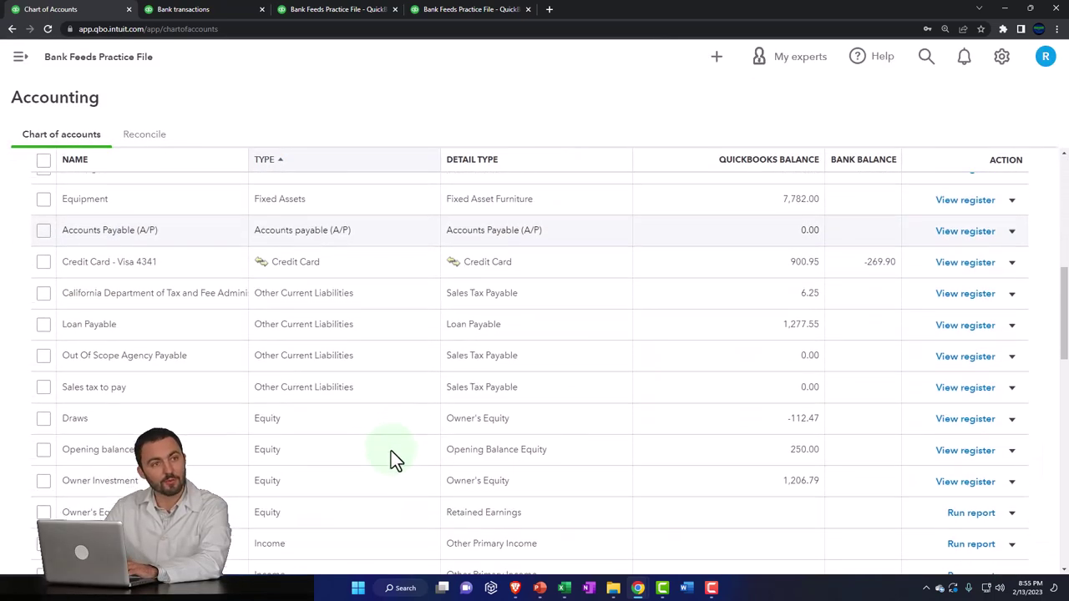
scroll(393, 455, down, 5)
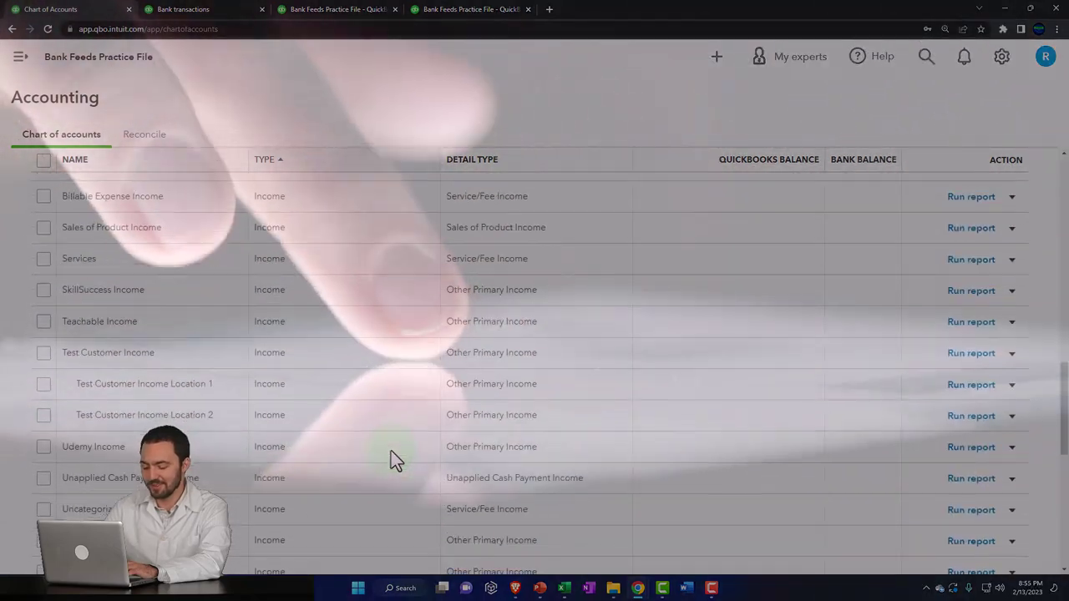
scroll(390, 452, down, 5)
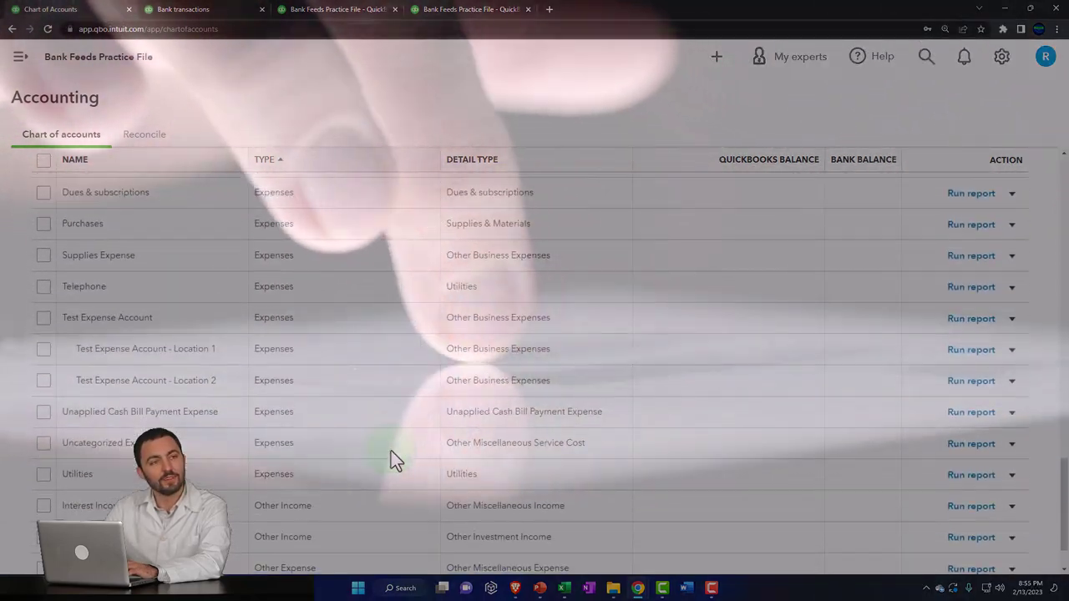
scroll(391, 451, down, 2)
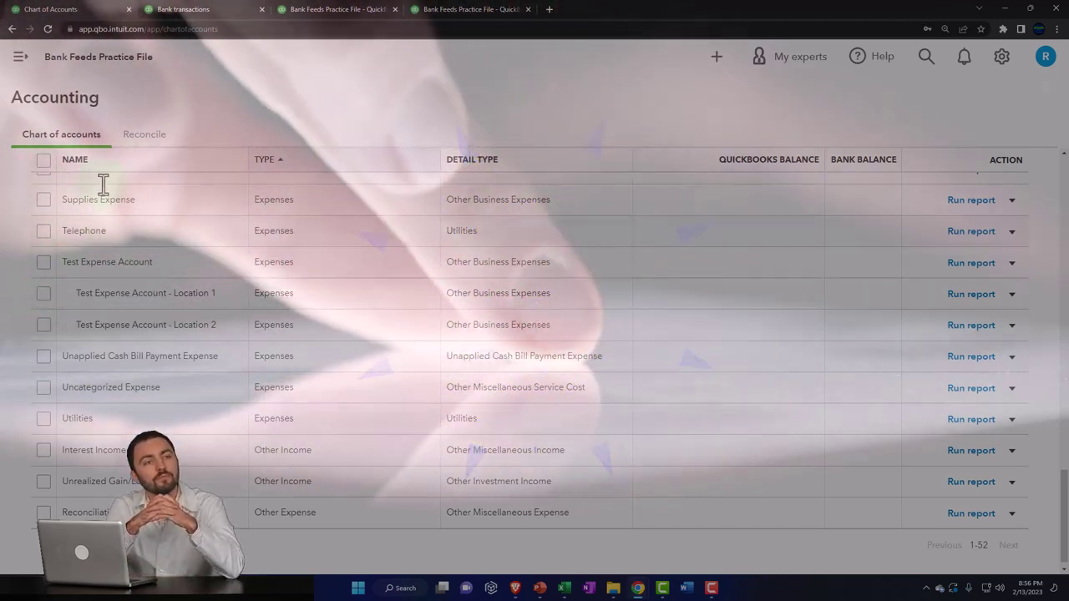
- Switch to the bank transactions and expand the Daily Marke transaction dated 10/01/2022 to show its categorization details
key(ctrl+Tab)
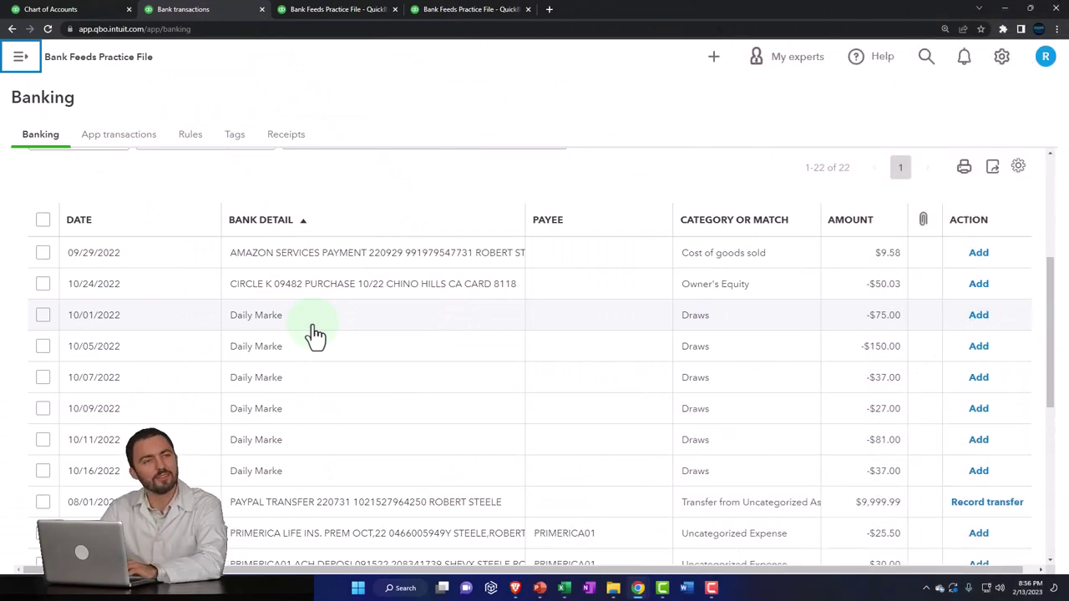
click(314, 325)
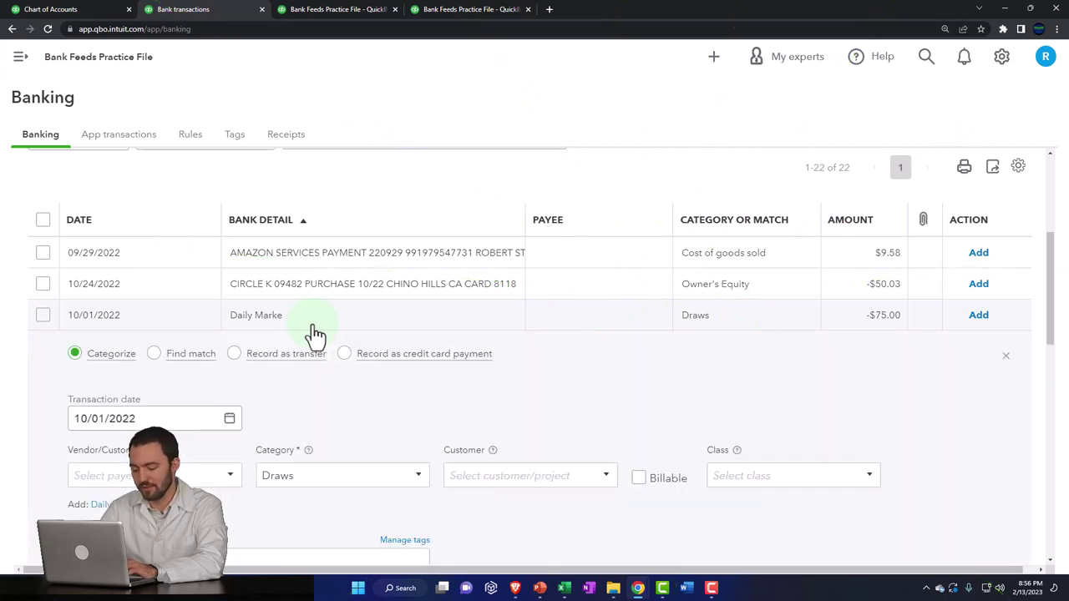
scroll(315, 334, down, 1)
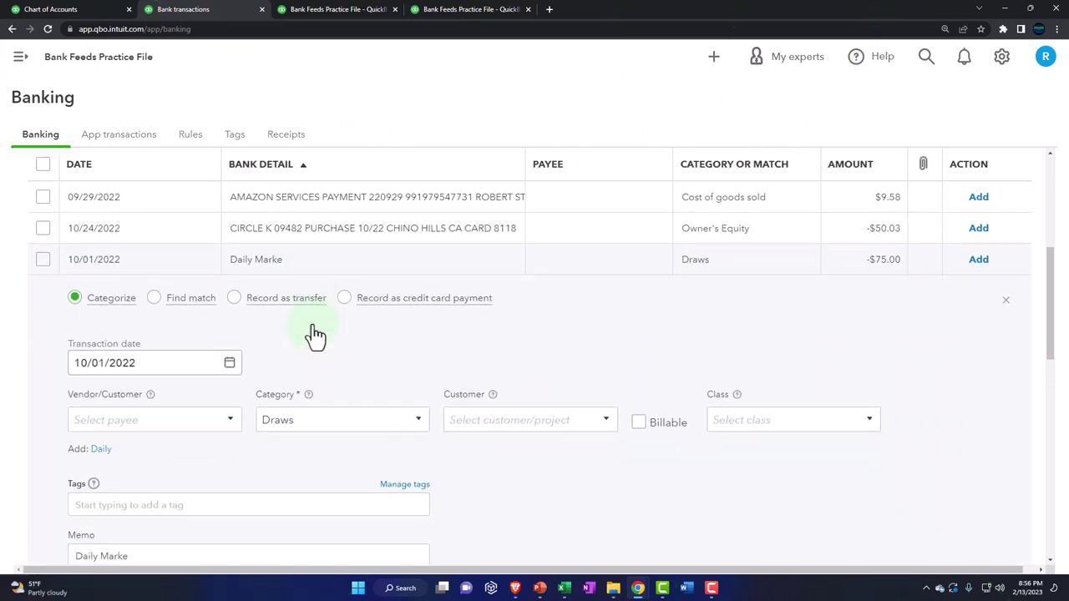
scroll(315, 333, down, 1)
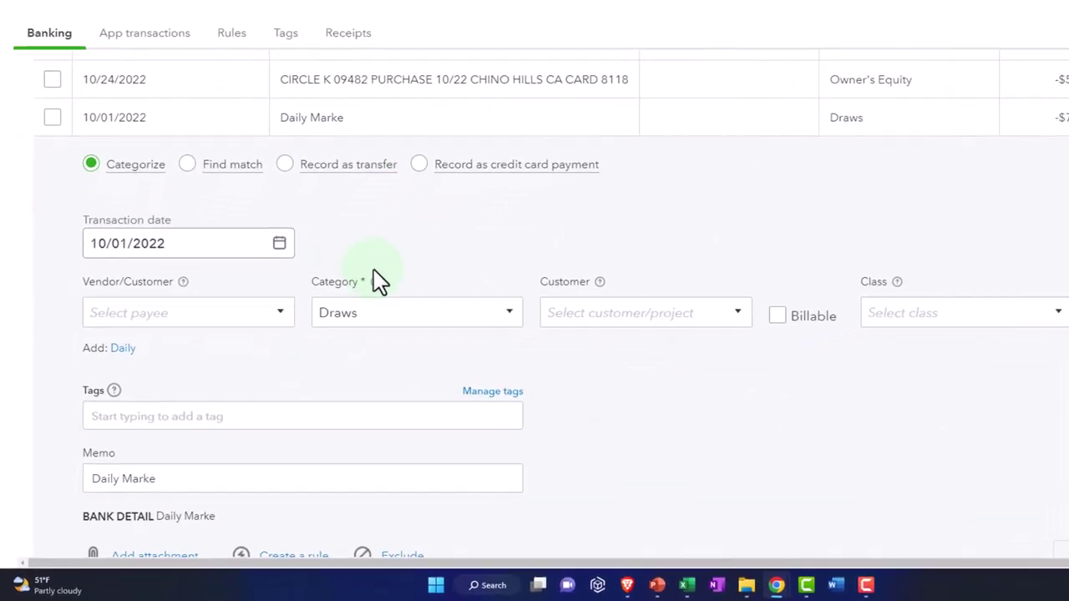
scroll(380, 300, down, 2)
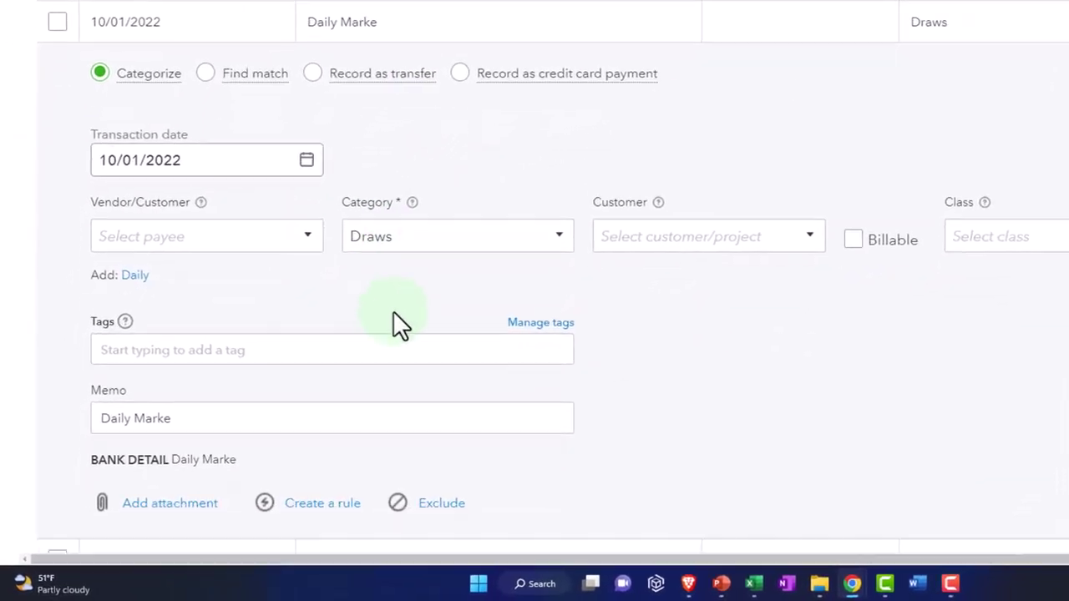
- Copy the memo text "Daily Marke" into the transaction's vendor field and save it as a new vendor
drag(157, 409, 58, 409)
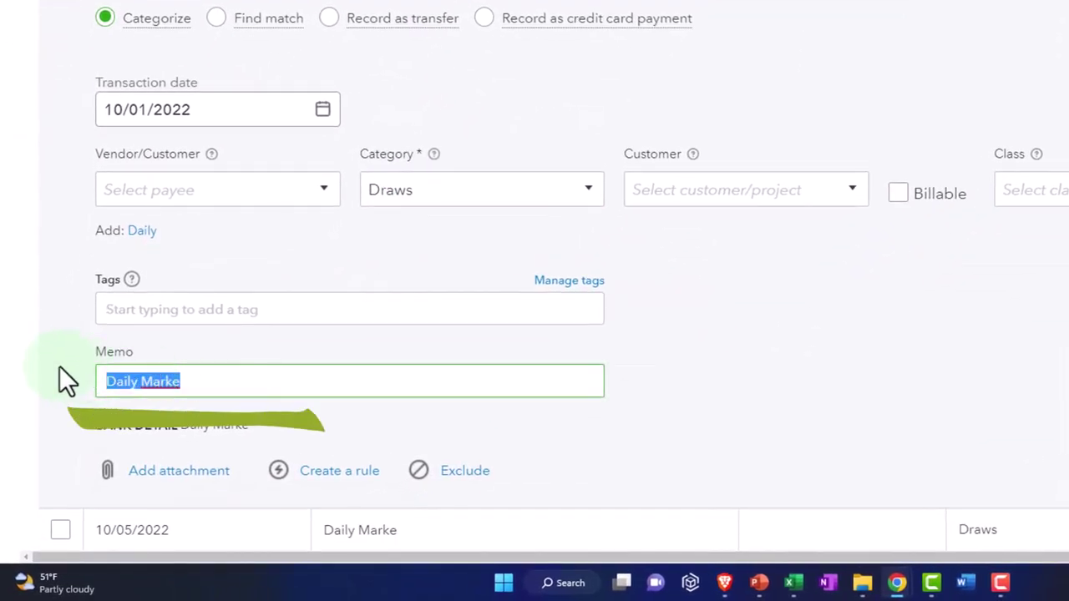
key(ctrl+c)
click(134, 188)
key(ctrl+v)
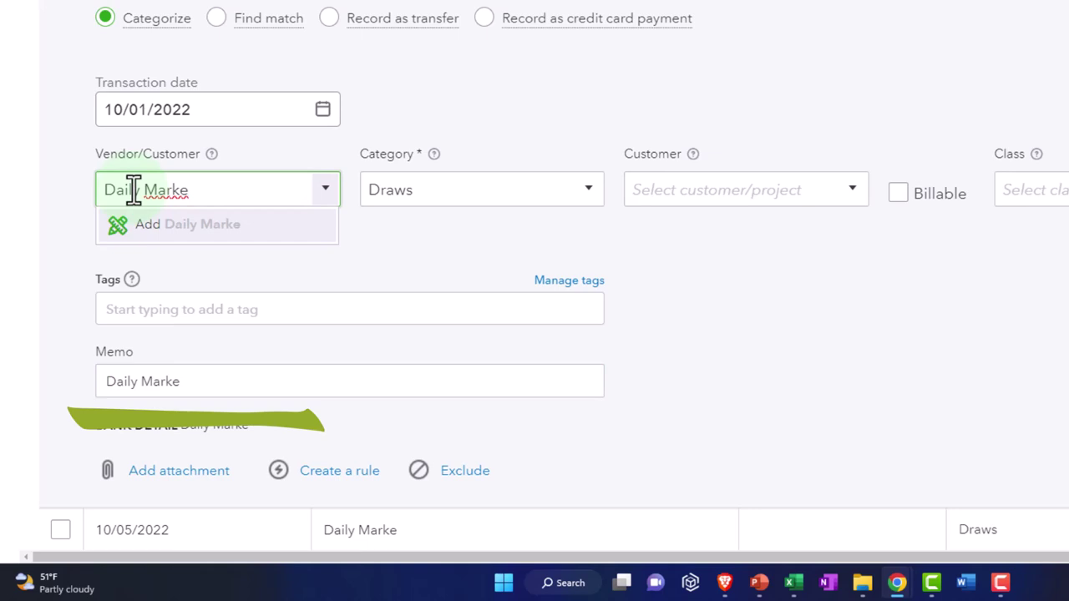
key(Return)
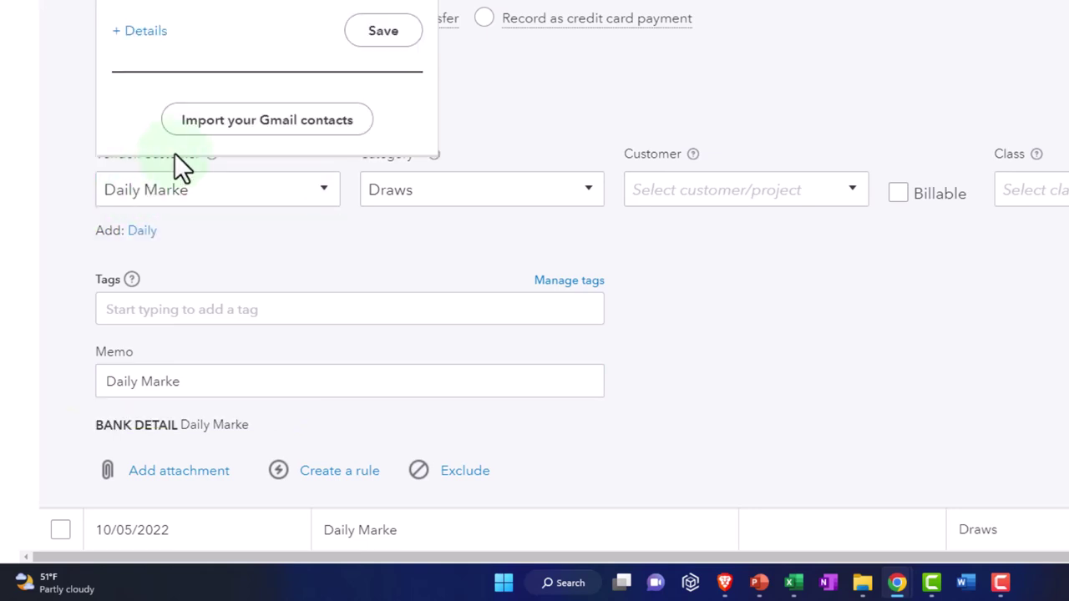
click(379, 50)
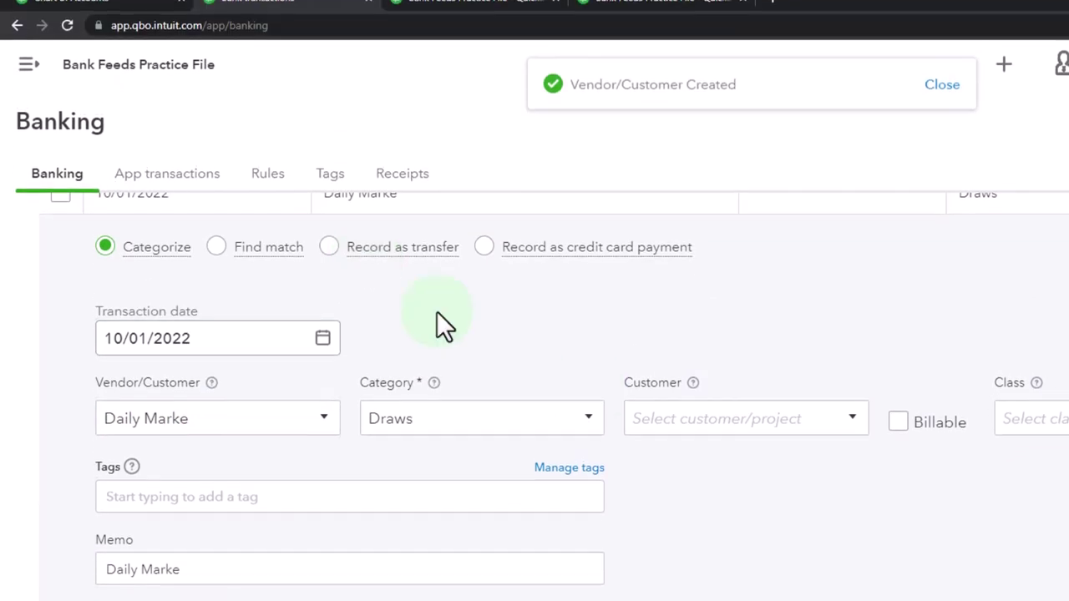
- Set the transaction's category to the subaccount Test Customer Income Location 1 and start splitting the transaction
click(590, 442)
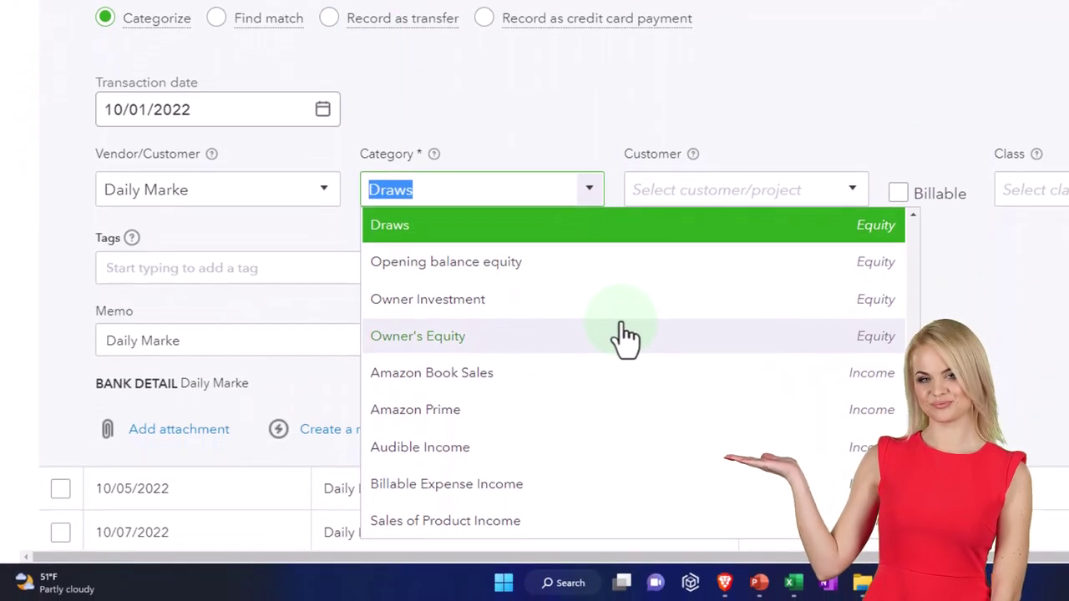
scroll(626, 338, down, 4)
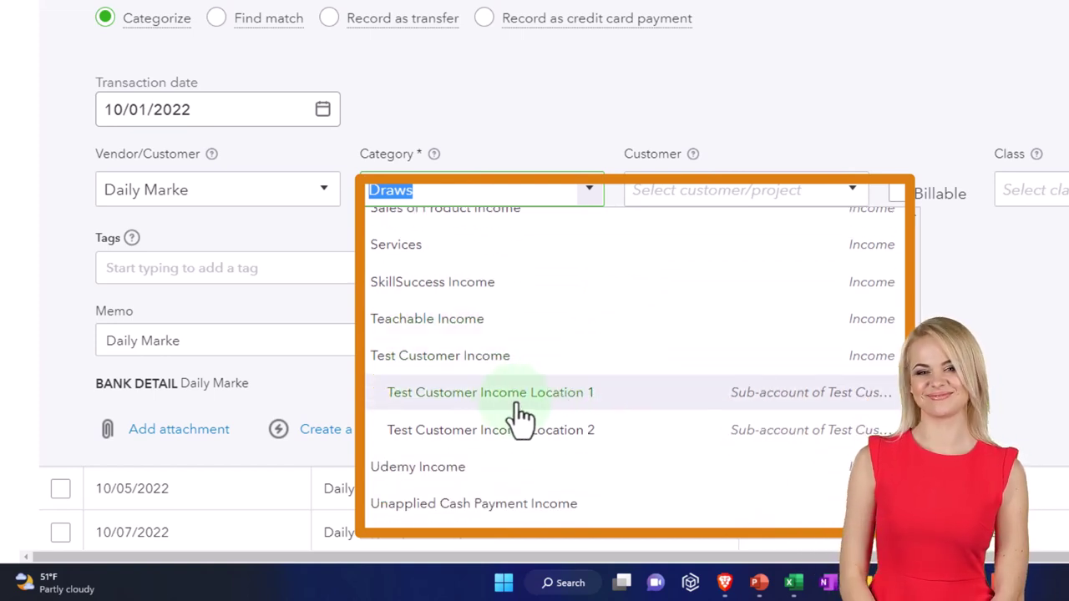
click(518, 407)
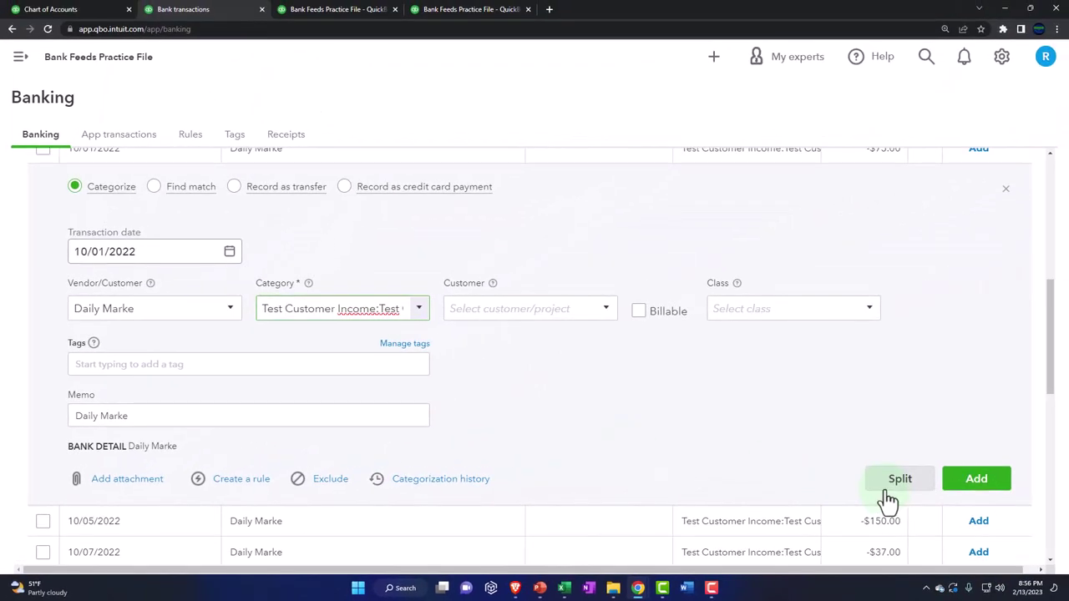
click(888, 491)
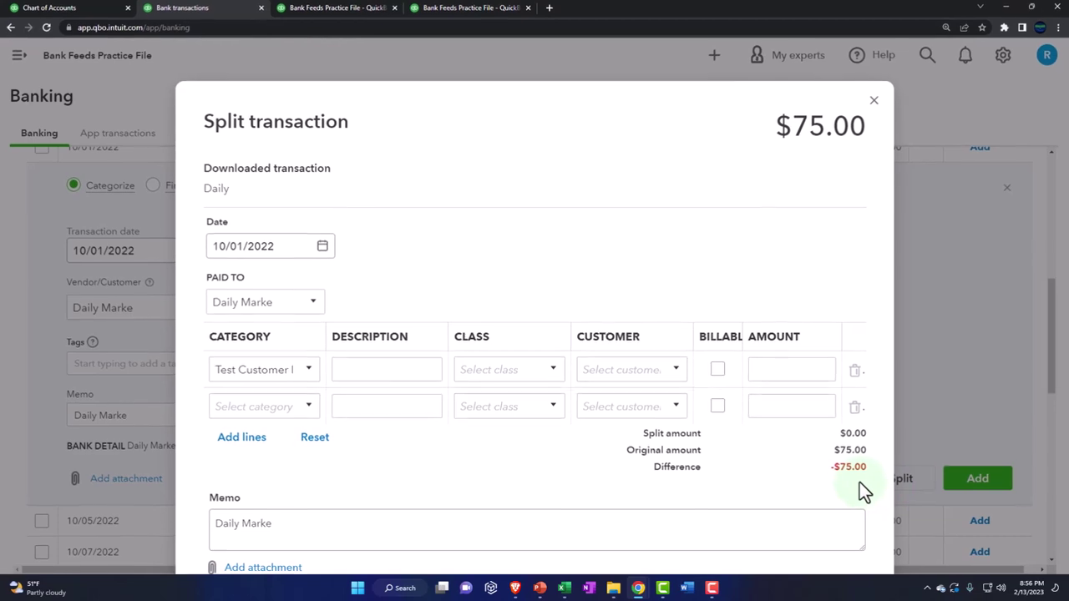
click(363, 541)
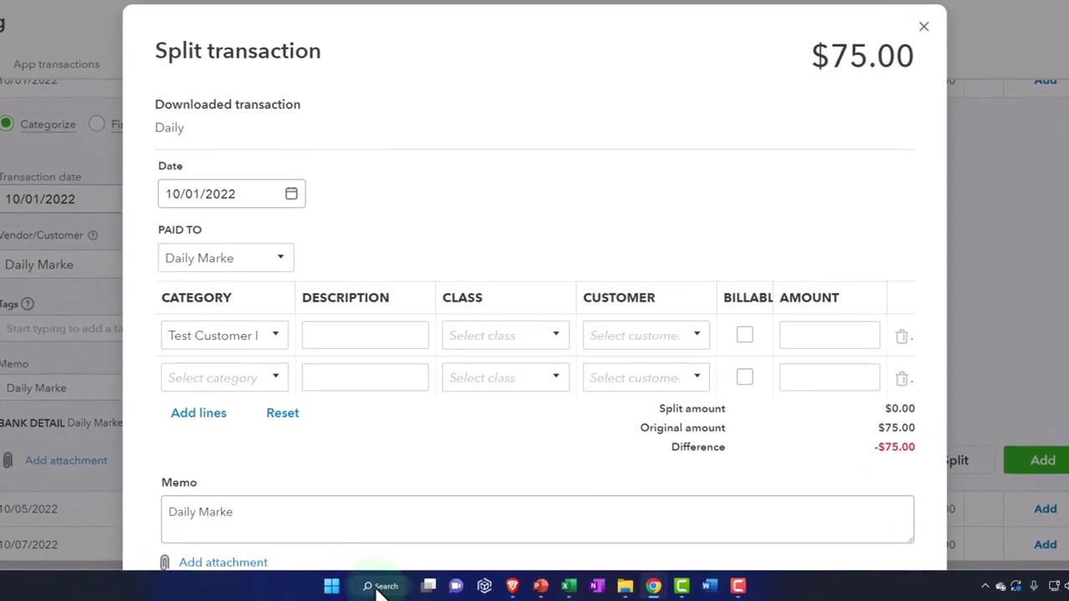
- Open the Windows Calculator, keep it on top in its compact view, and place it beside the split transaction
click(385, 586)
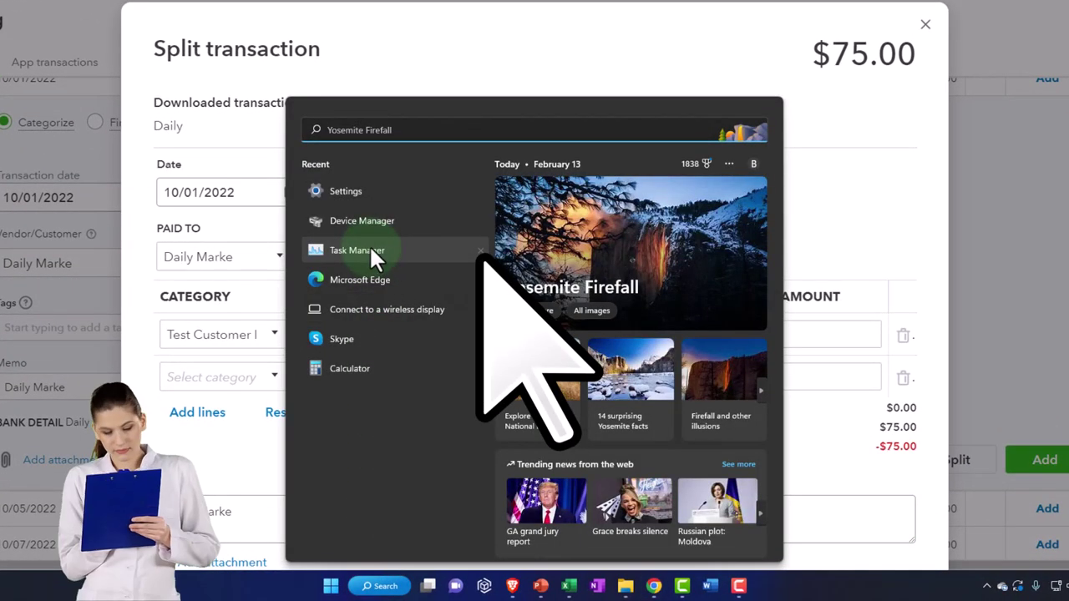
click(351, 370)
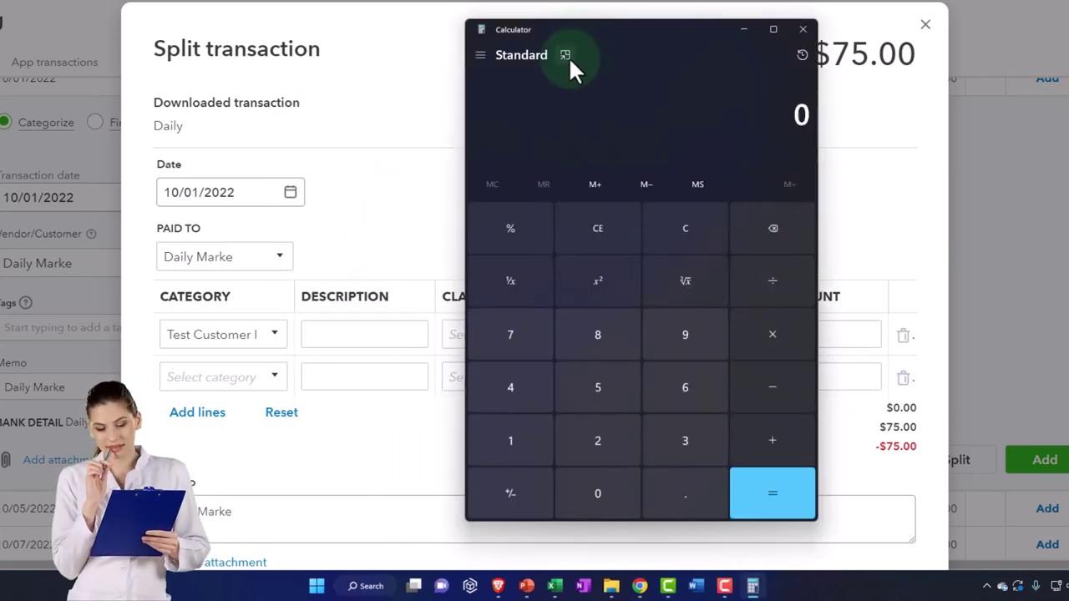
click(566, 56)
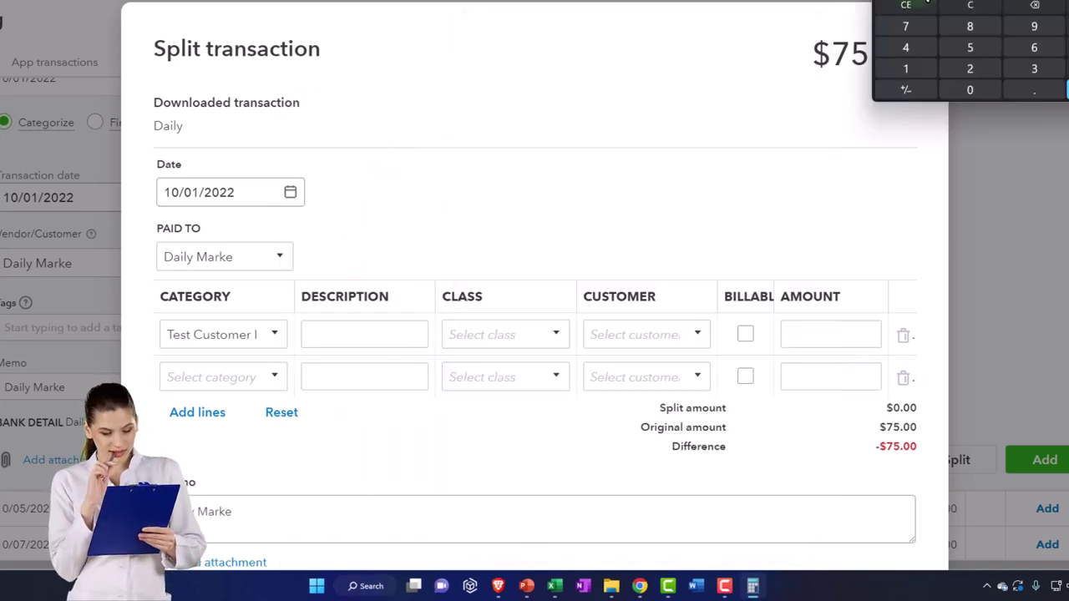
drag(958, 2, 931, 113)
- Assign the class Location 1 to the first split line
click(365, 331)
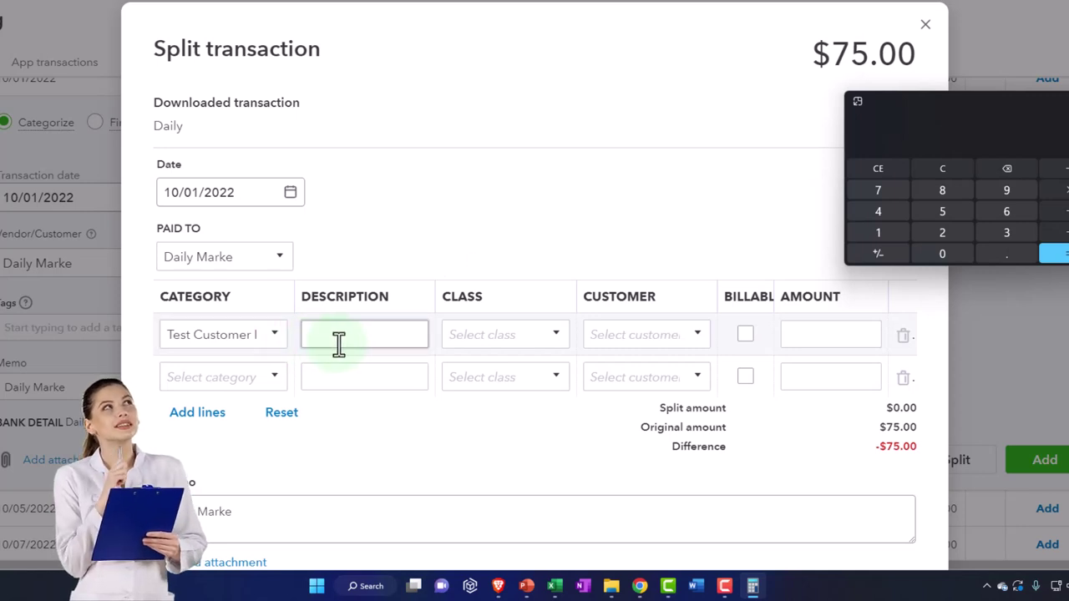
click(558, 343)
click(524, 392)
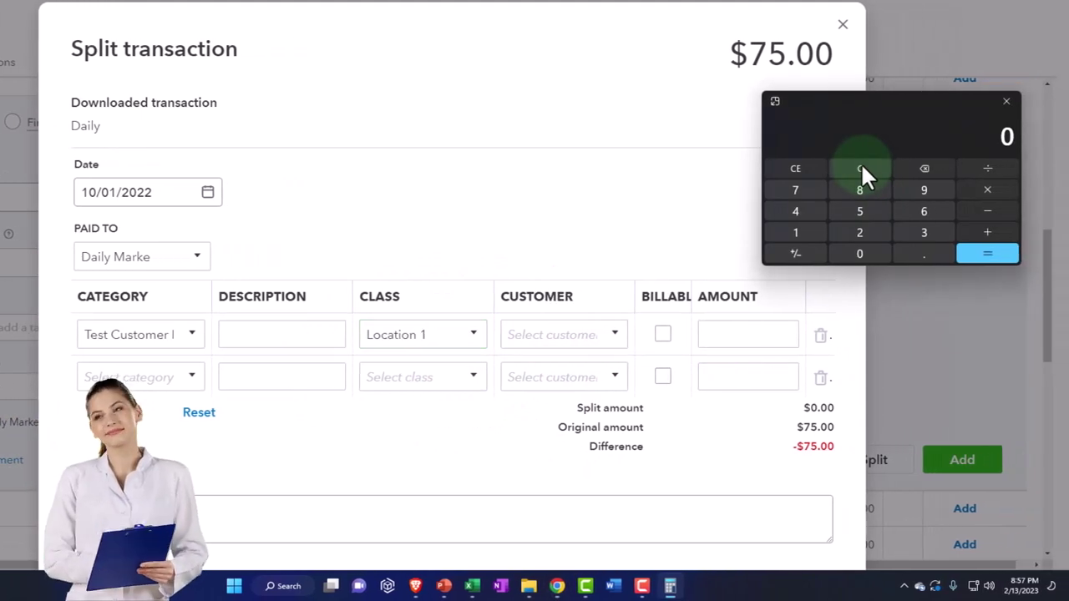
- Calculate 75 × 0.6 in Calculator and enter 45.00 as the first split line's amount
text(7)
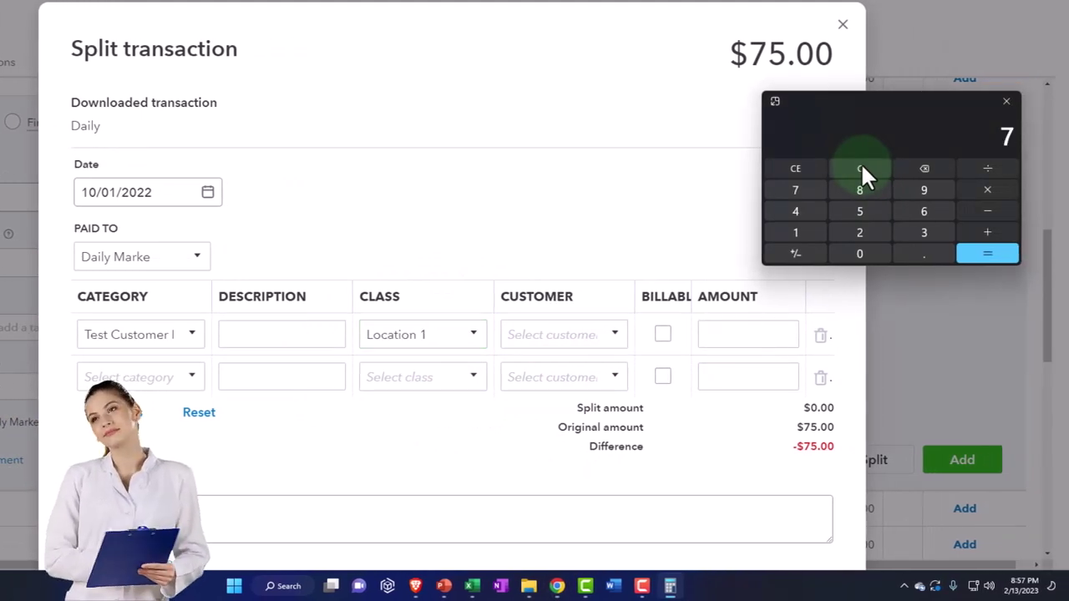
text(5*0.6)
key(Return)
click(731, 344)
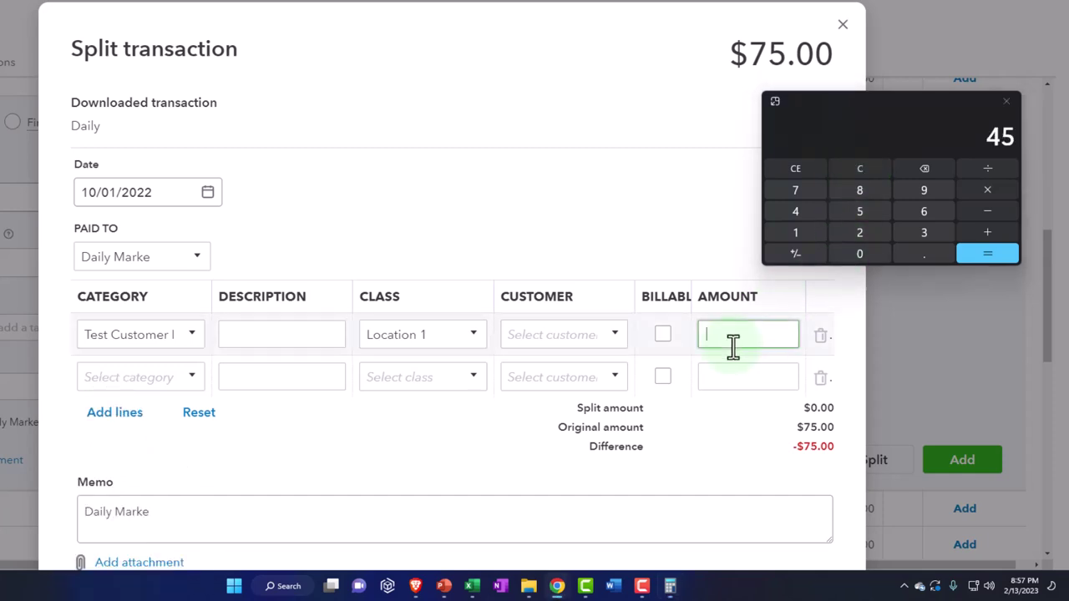
key(Tab)
key(Tab)
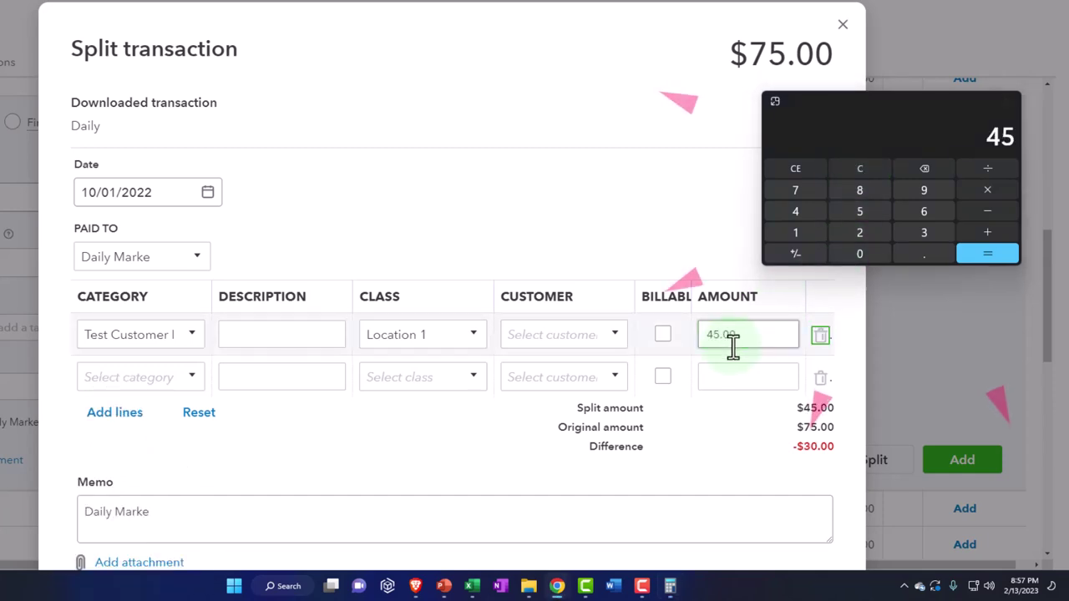
- Set the second split line's category to Test Expense Account - Location 2 and its class to Location 2
click(194, 383)
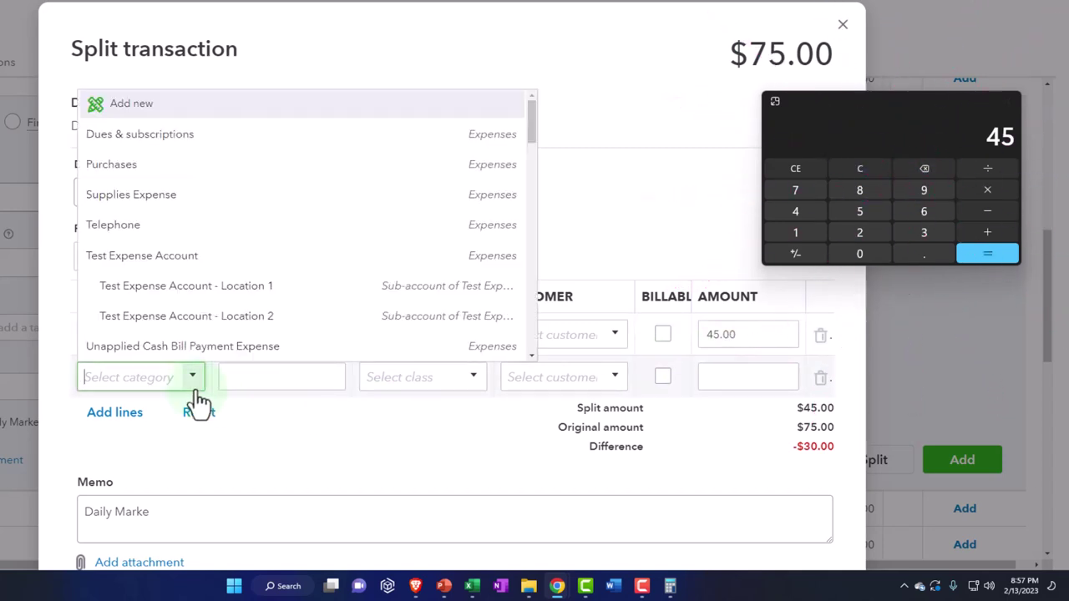
click(186, 324)
click(470, 382)
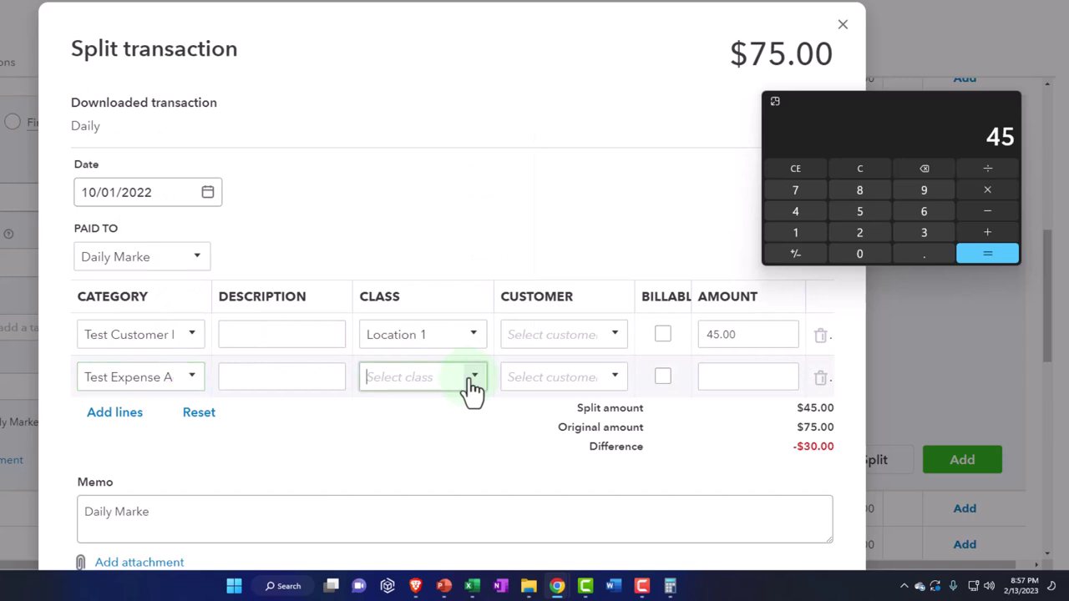
click(425, 465)
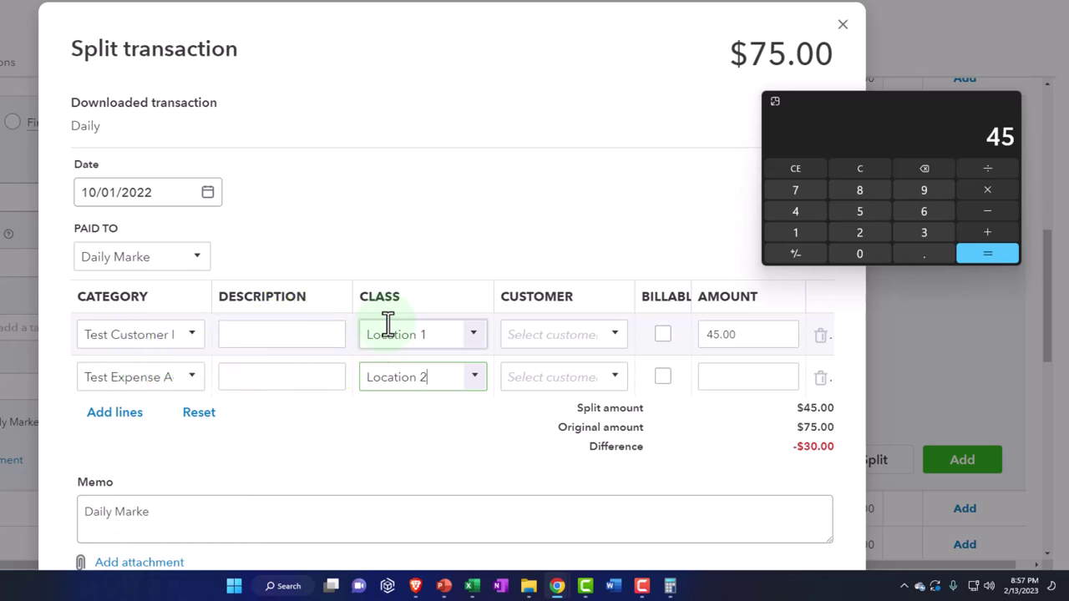
click(868, 173)
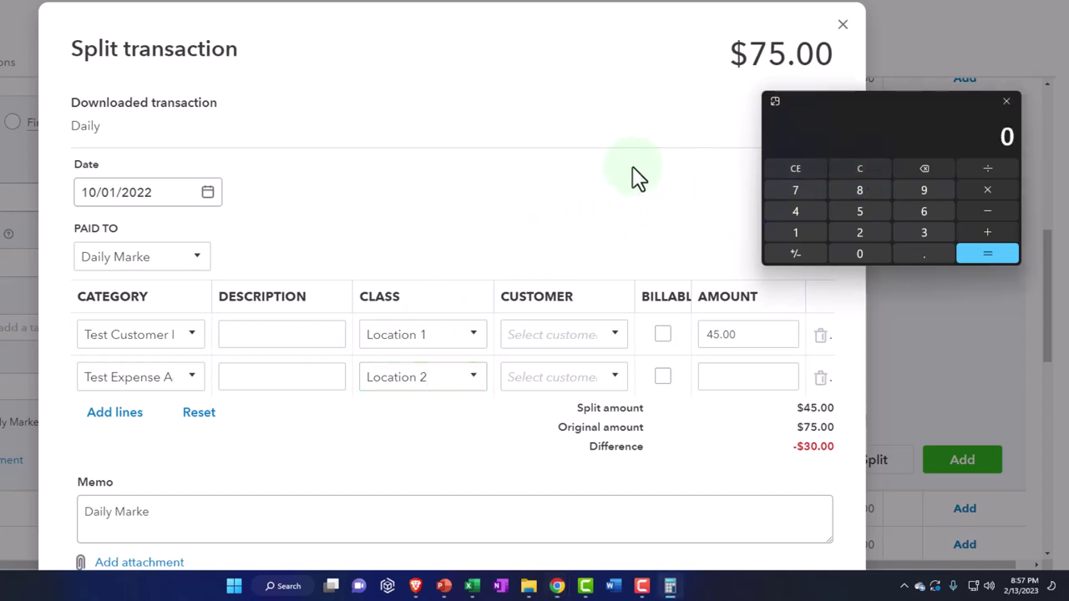
text(75*40)
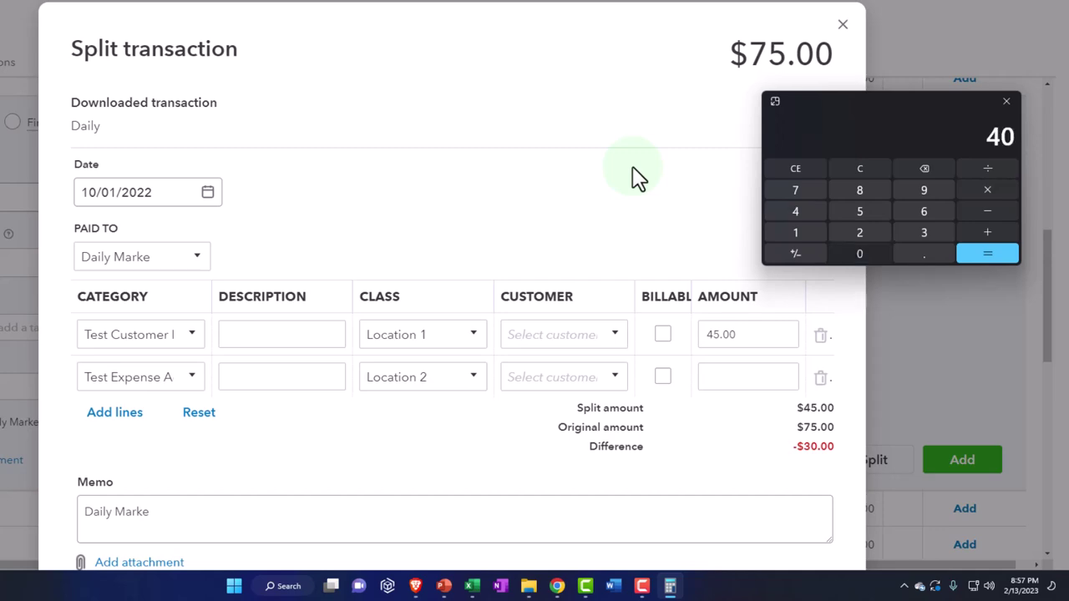
key(Return)
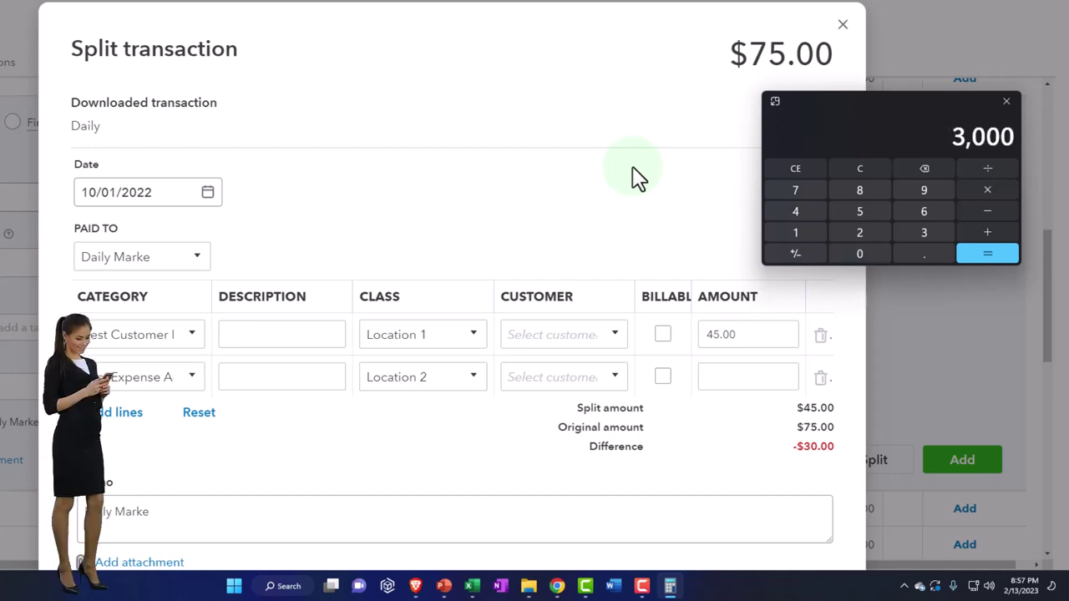
- Calculate 75 − 45 in Calculator and enter 30.00 as the second split line's amount
click(875, 173)
text(75)
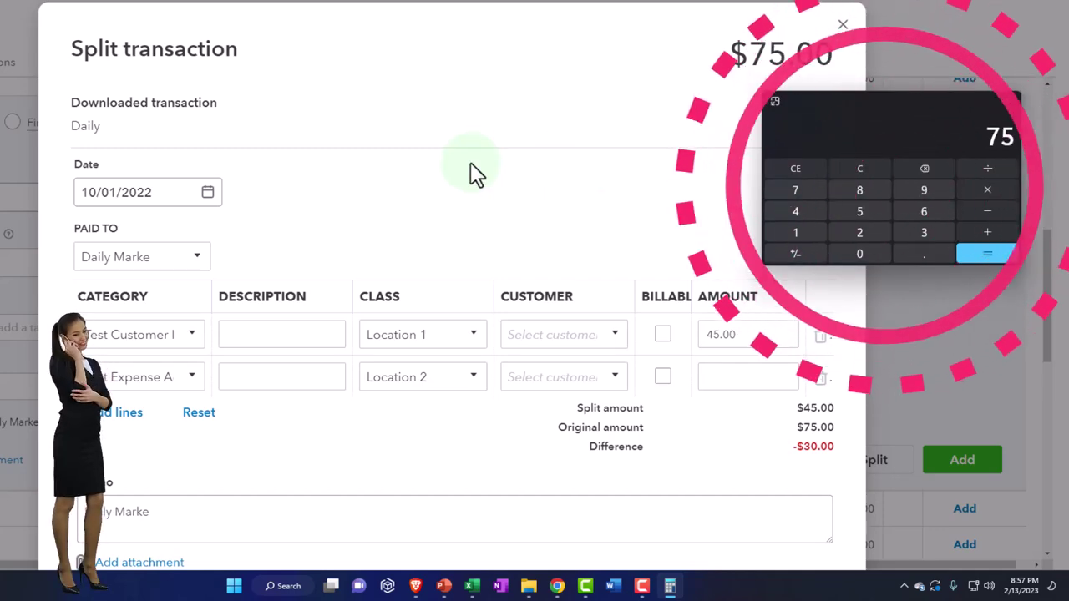
key(Escape)
text(.75-45)
key(Return)
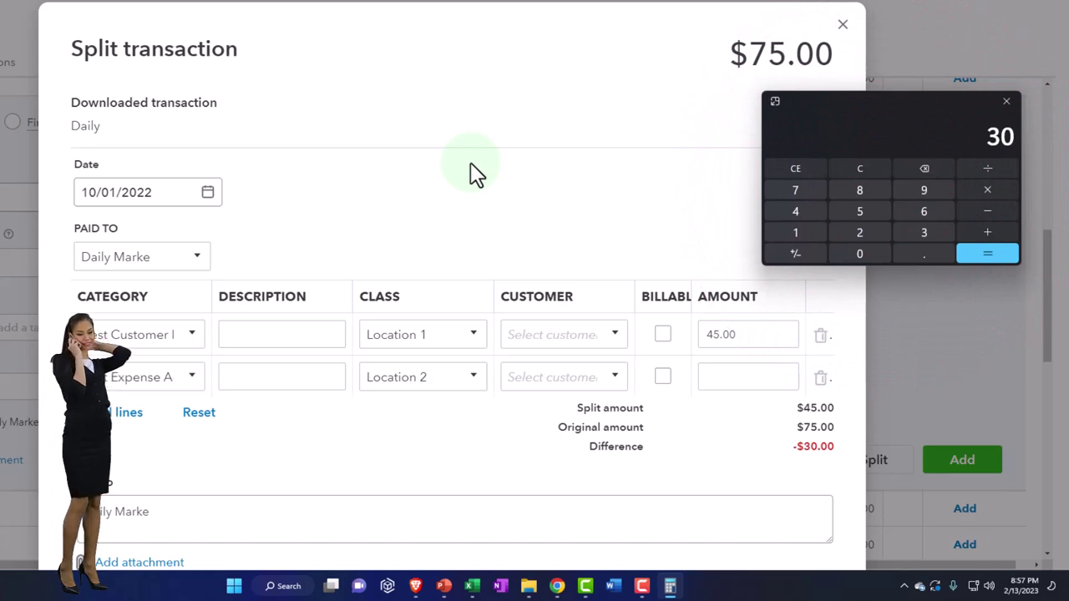
click(877, 166)
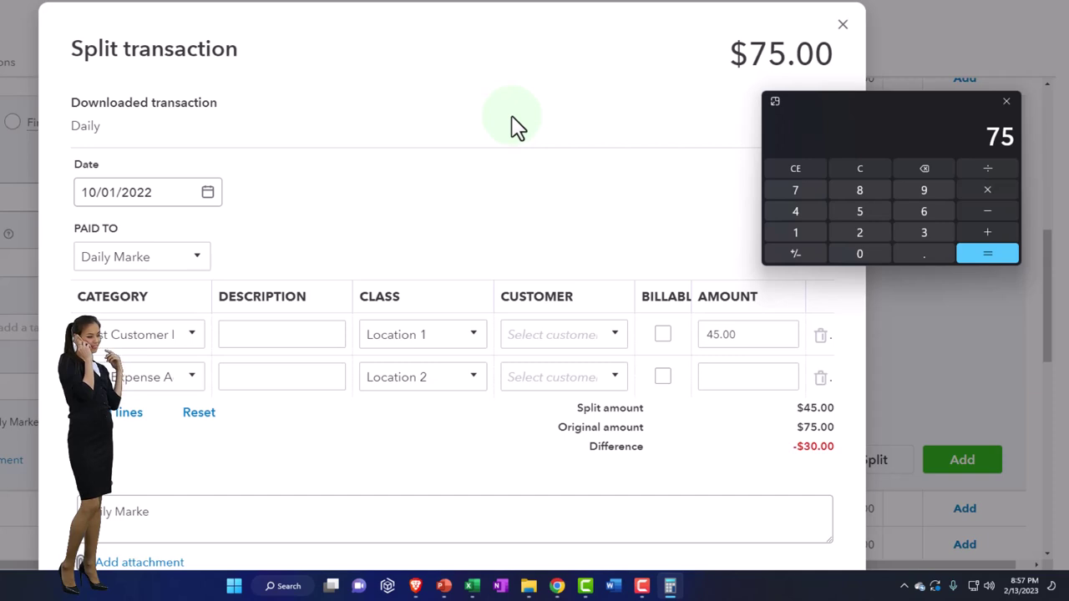
click(745, 377)
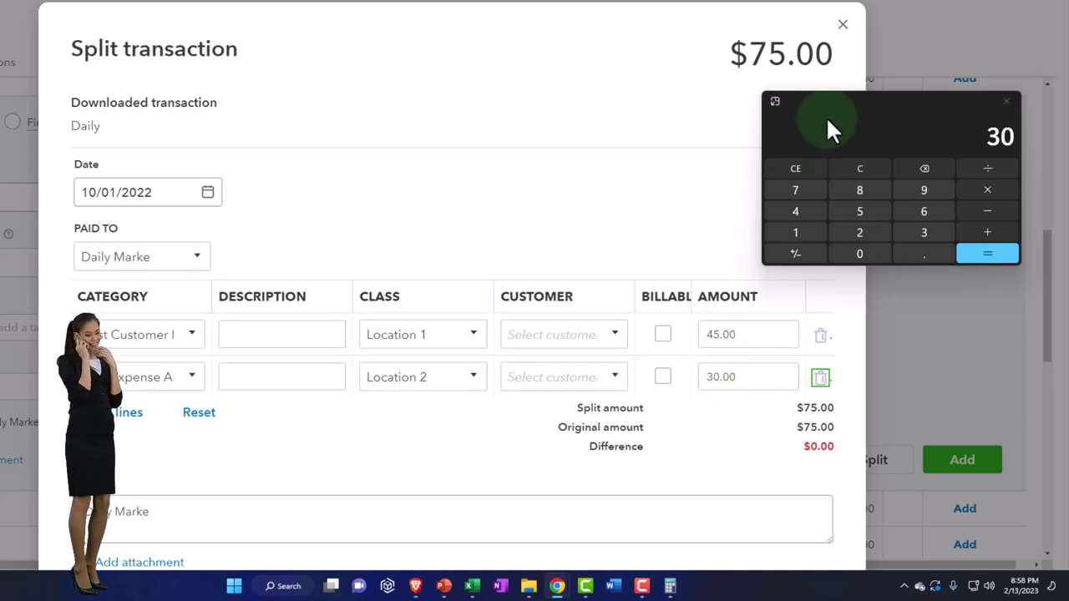
- Close Calculator, and apply and accept the two-line split of the 10/01/2022 Daily Marke transaction
drag(828, 137, 926, 141)
click(1035, 101)
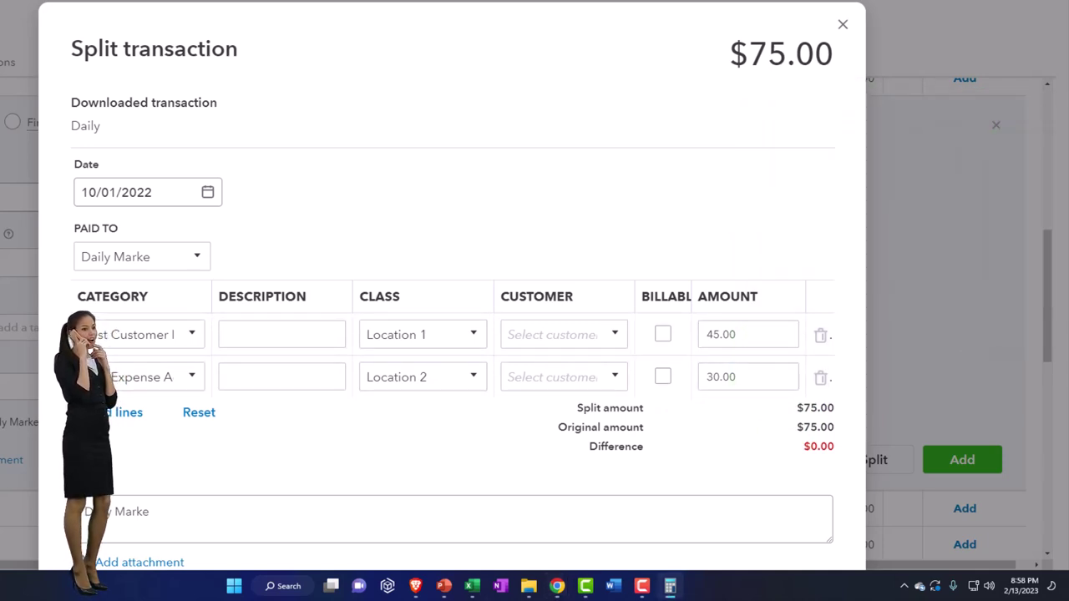
scroll(664, 311, down, 2)
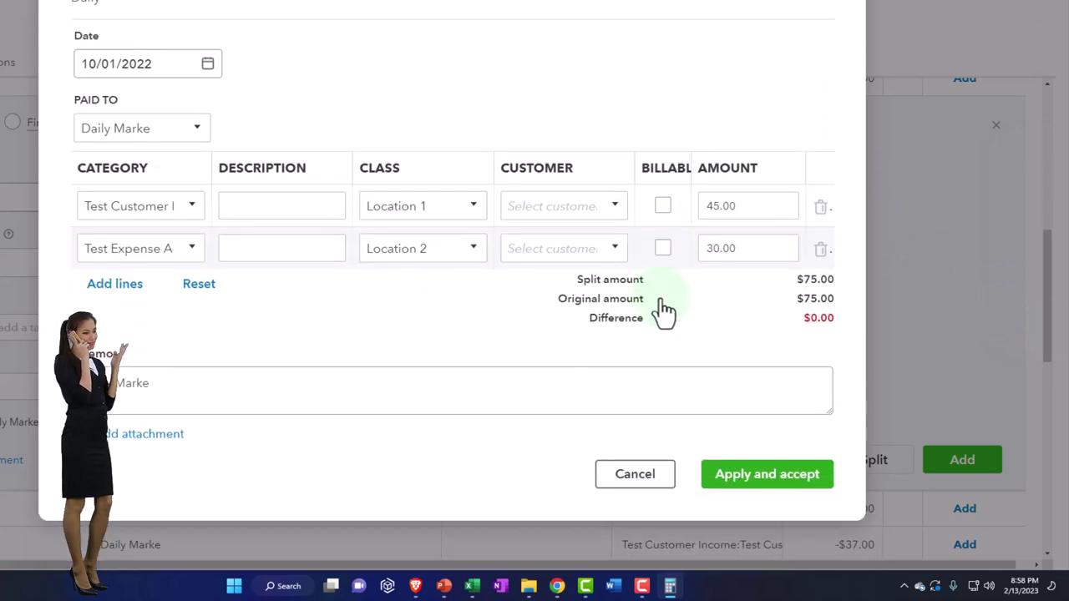
click(737, 482)
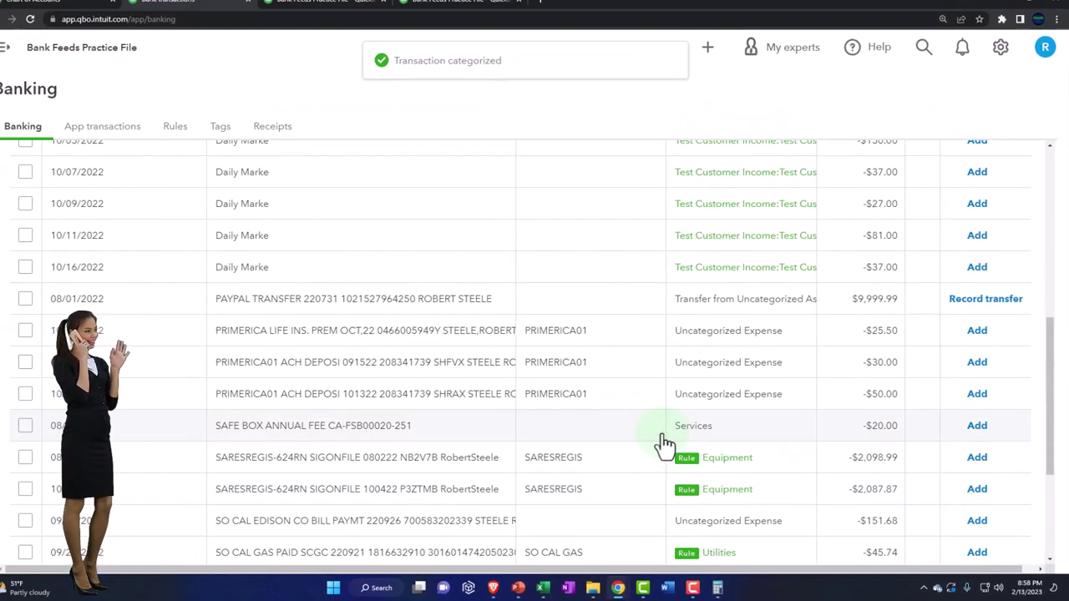
- Expand the 10/05/2022 Daily Marke bank feed transaction and start creating a rule from it
scroll(574, 432, up, 2)
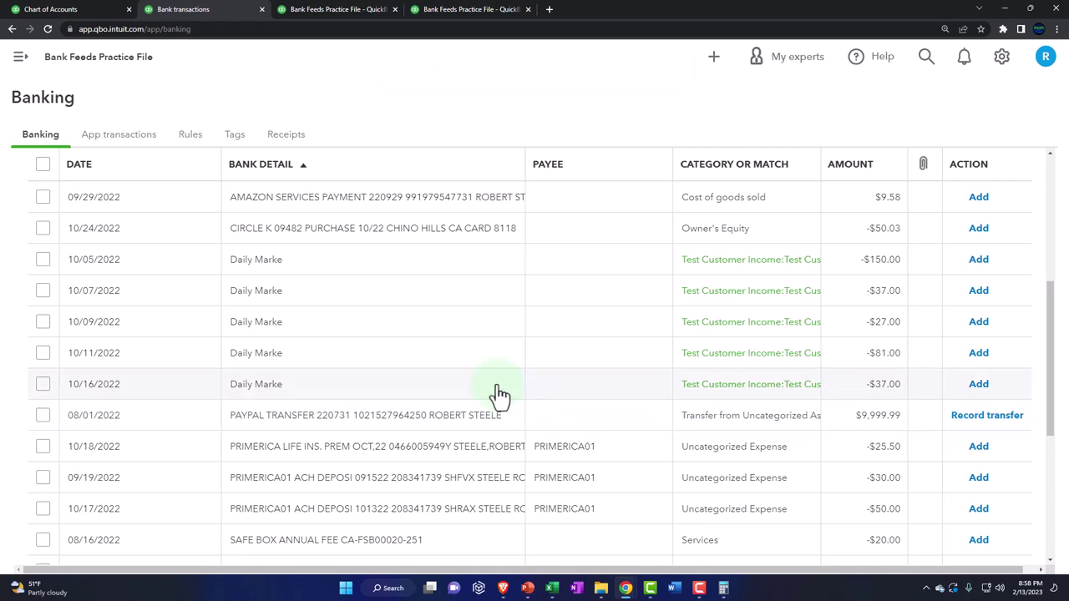
click(370, 266)
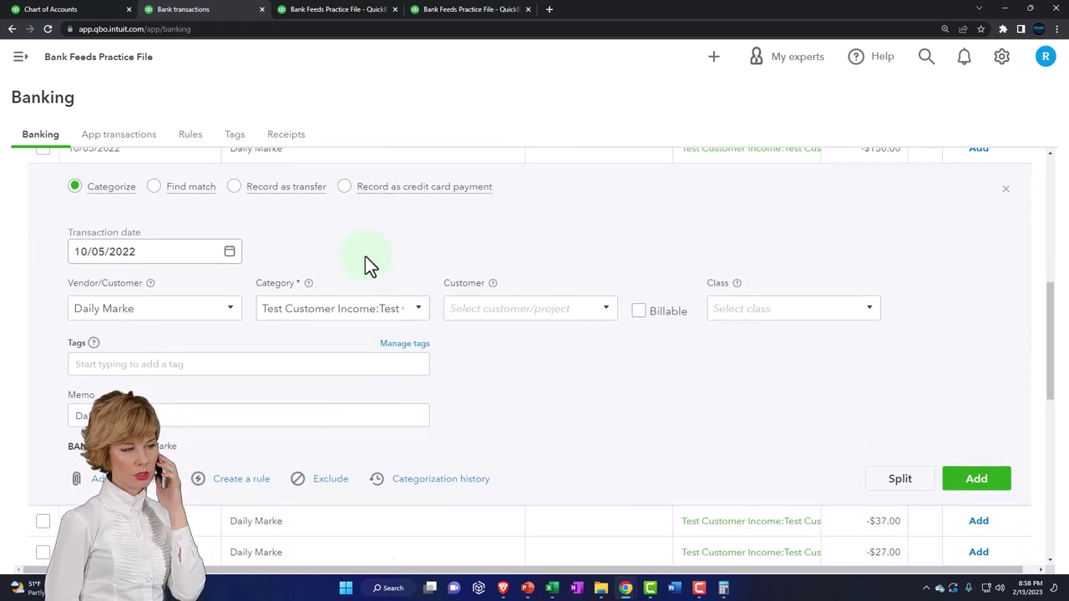
click(943, 482)
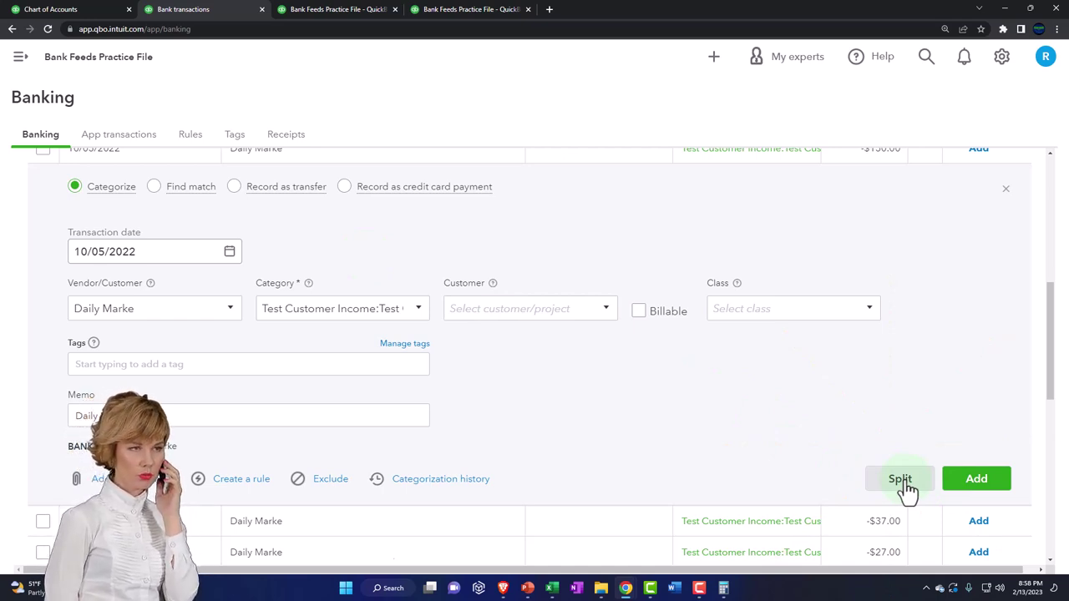
click(241, 480)
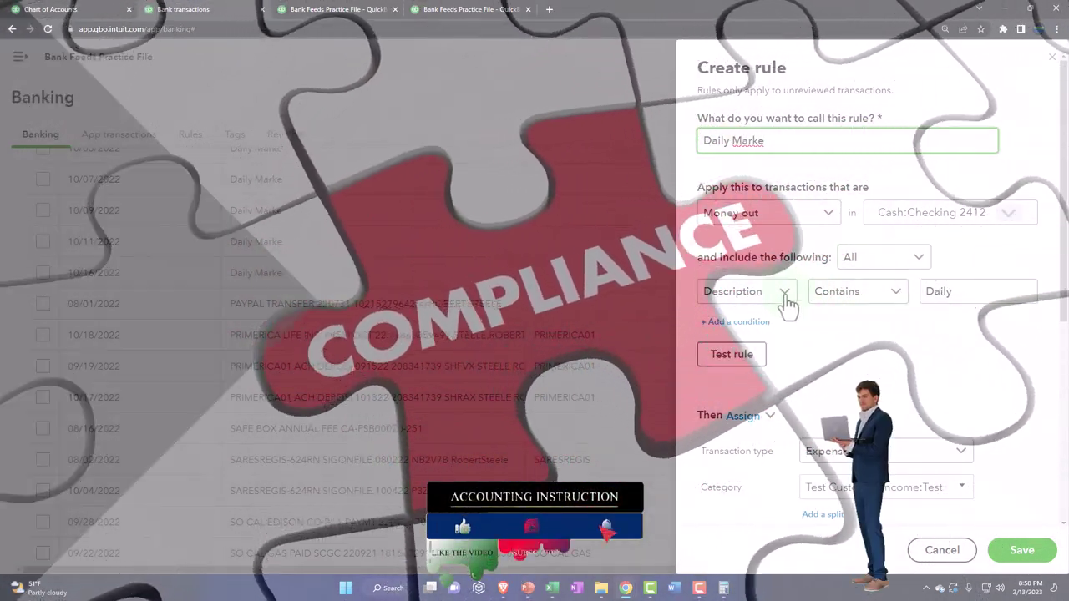
- Set the rule's condition to Bank text contains Daily Marke and test the rule
click(789, 306)
click(765, 350)
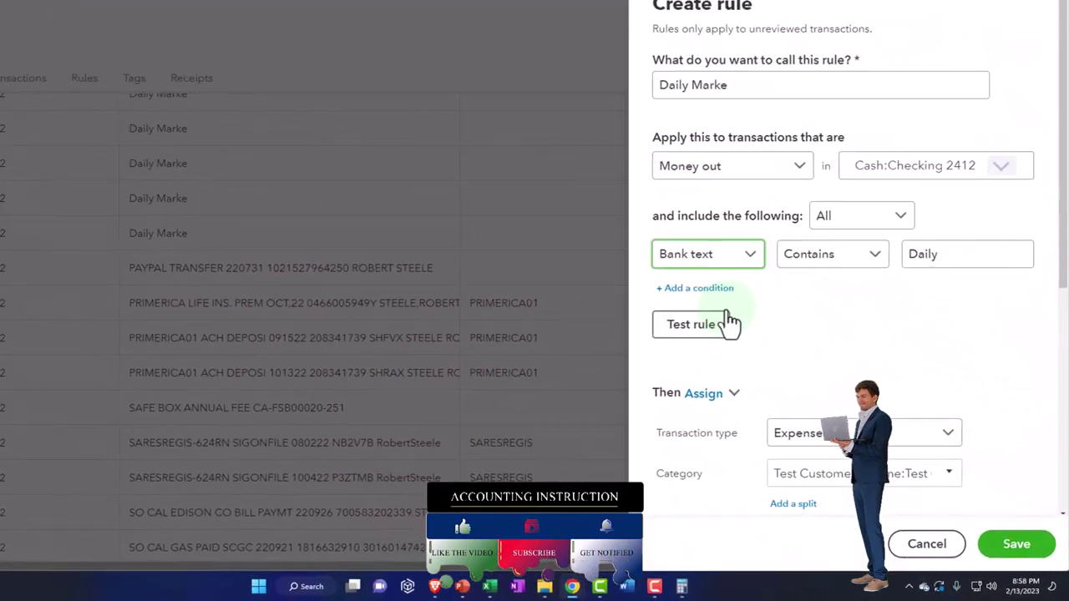
scroll(731, 326, down, 3)
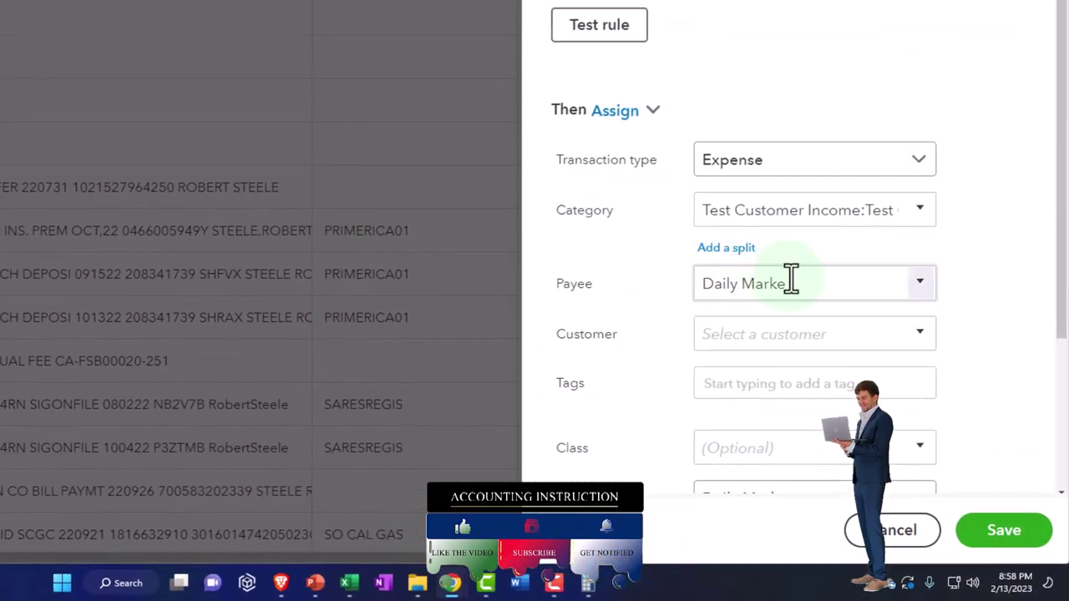
scroll(789, 280, down, 4)
click(807, 247)
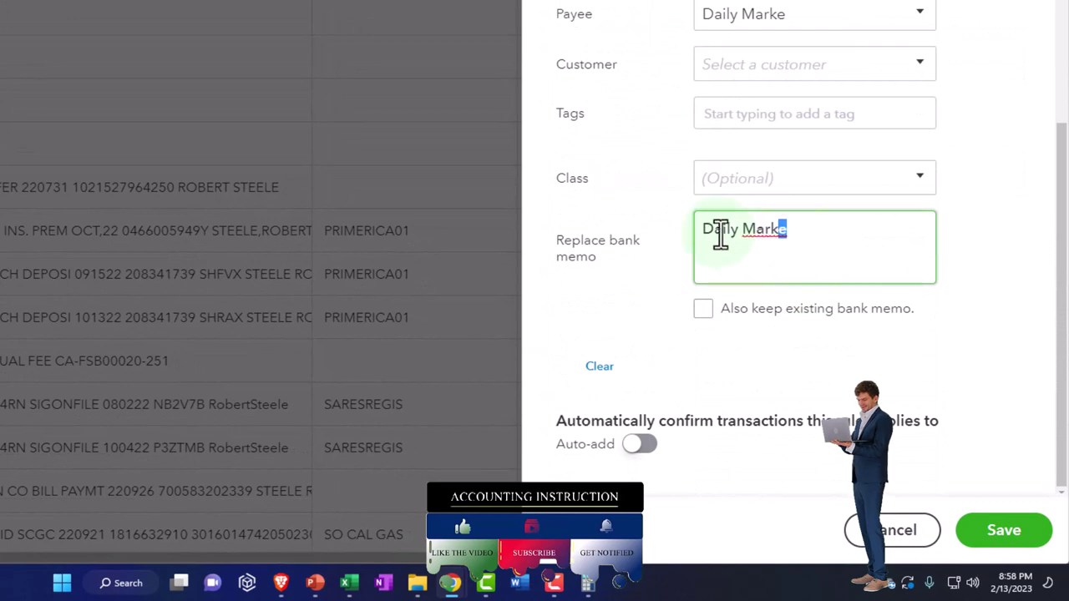
scroll(648, 239, up, 6)
click(926, 172)
text(Marke)
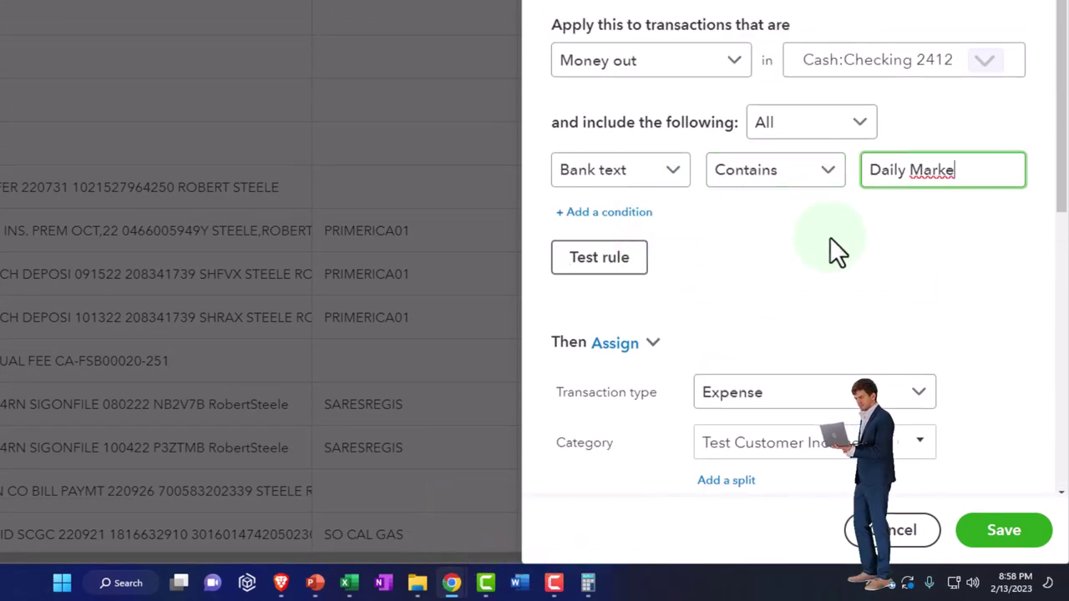
click(615, 267)
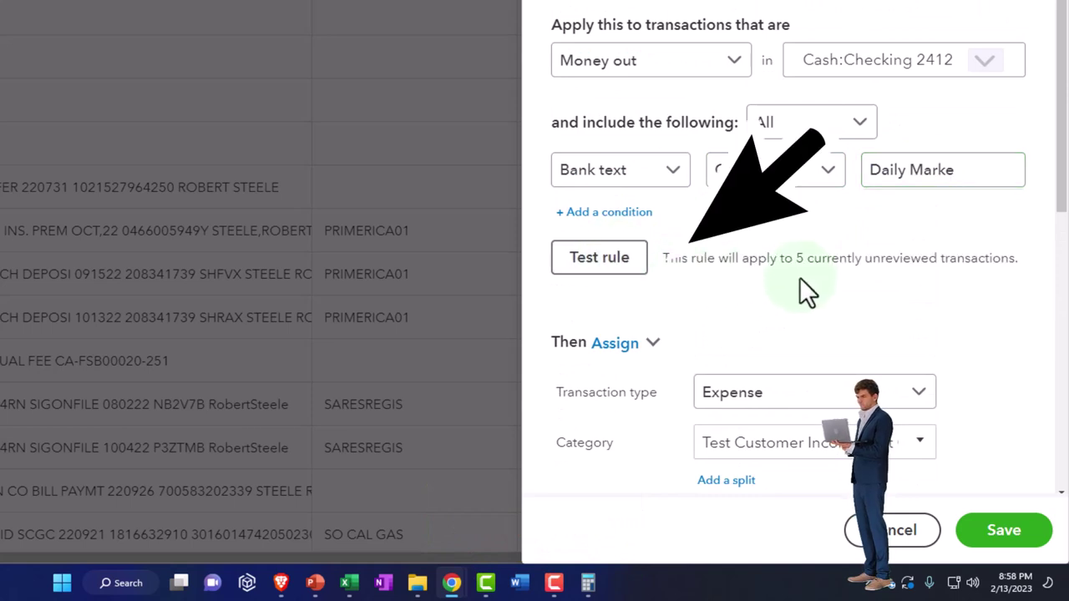
- Add a split to the rule's category assignment and split it by Percentage (%)
scroll(789, 288, down, 2)
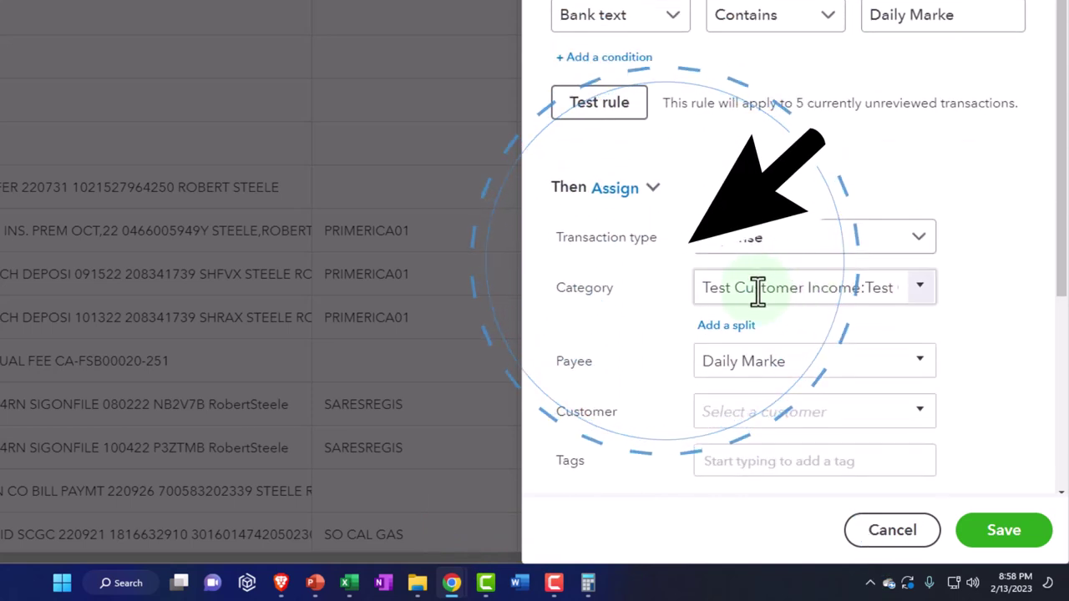
scroll(690, 301, down, 2)
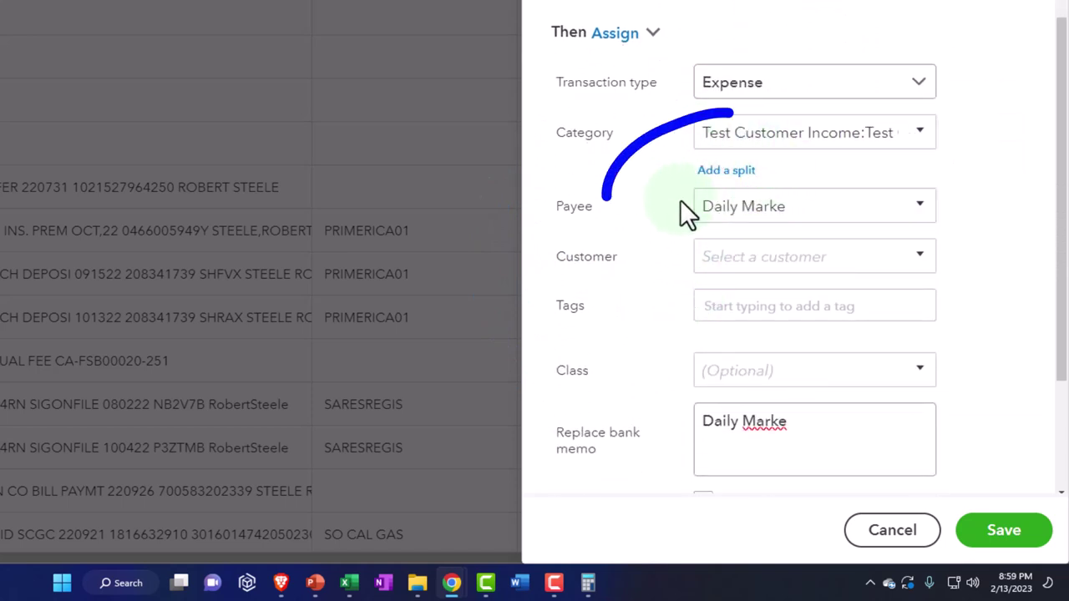
click(723, 172)
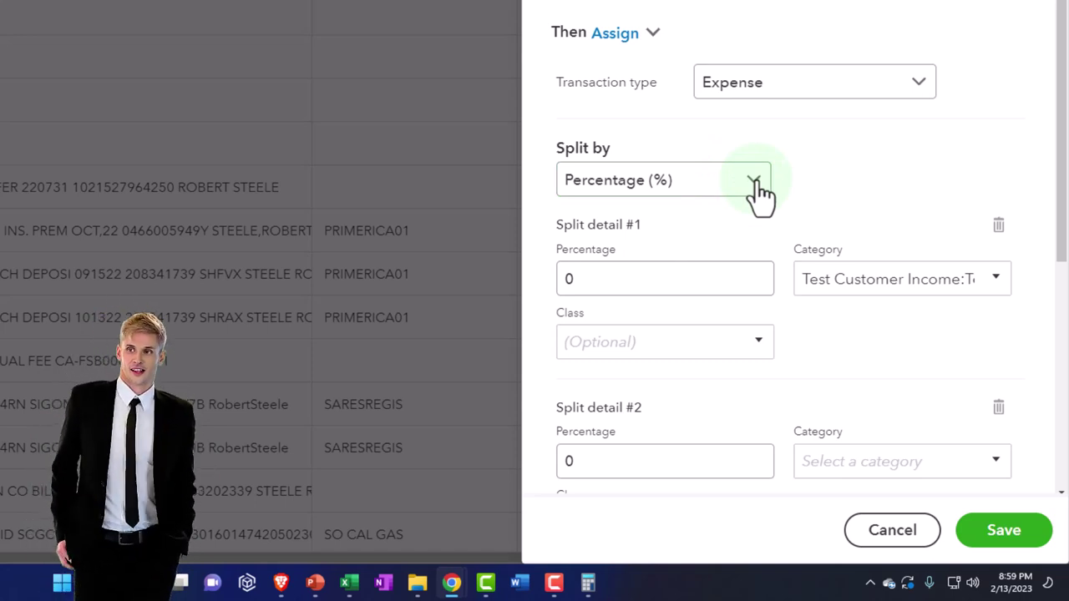
click(754, 182)
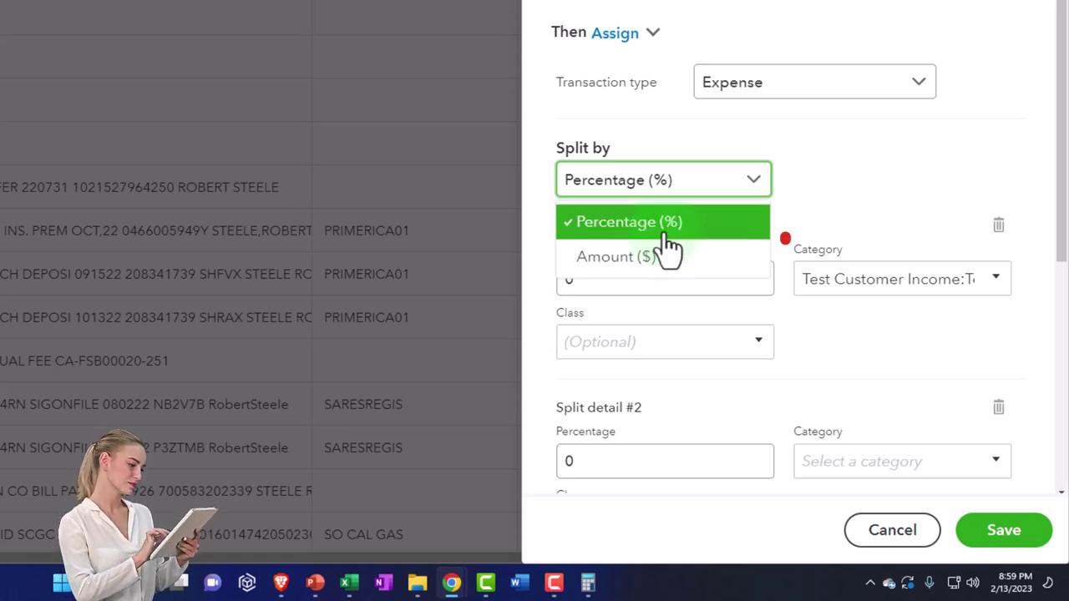
click(663, 226)
- Set split detail #1 to 60 percent and assign it the class Location 1
double_click(558, 276)
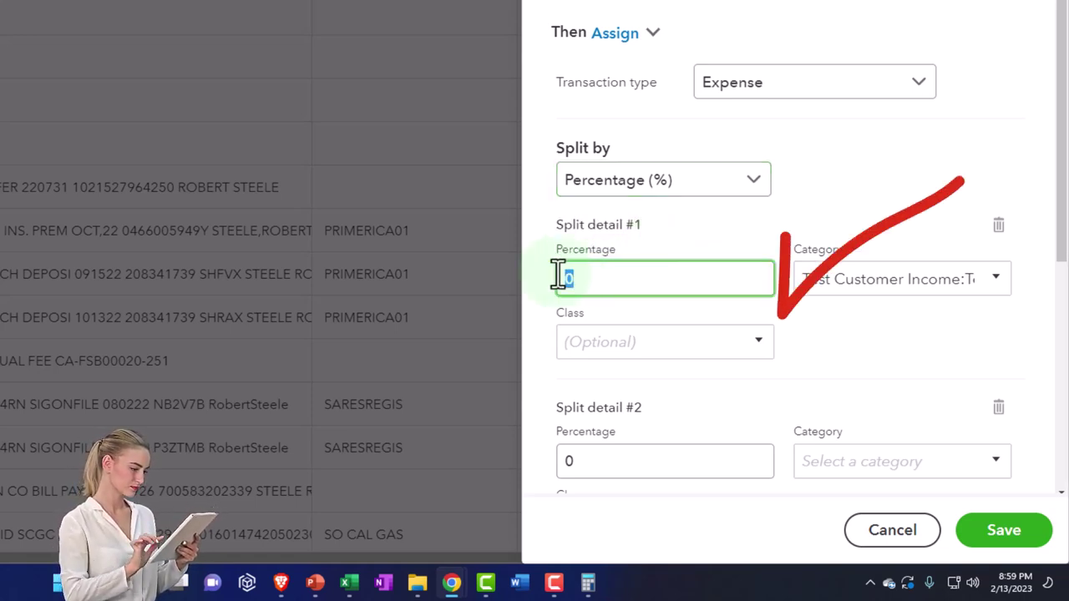
key(Tab)
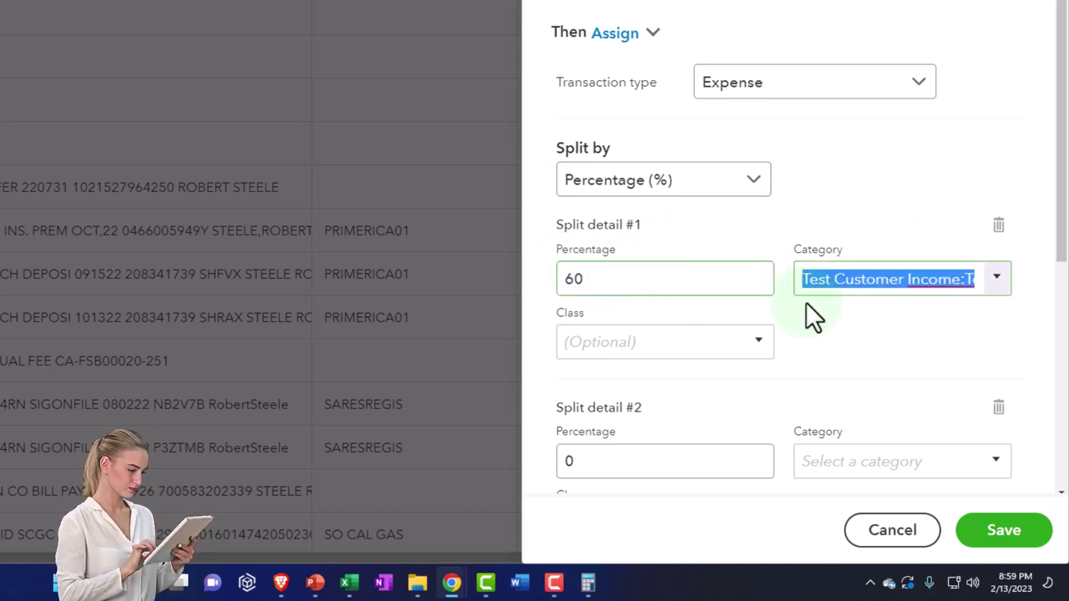
click(996, 281)
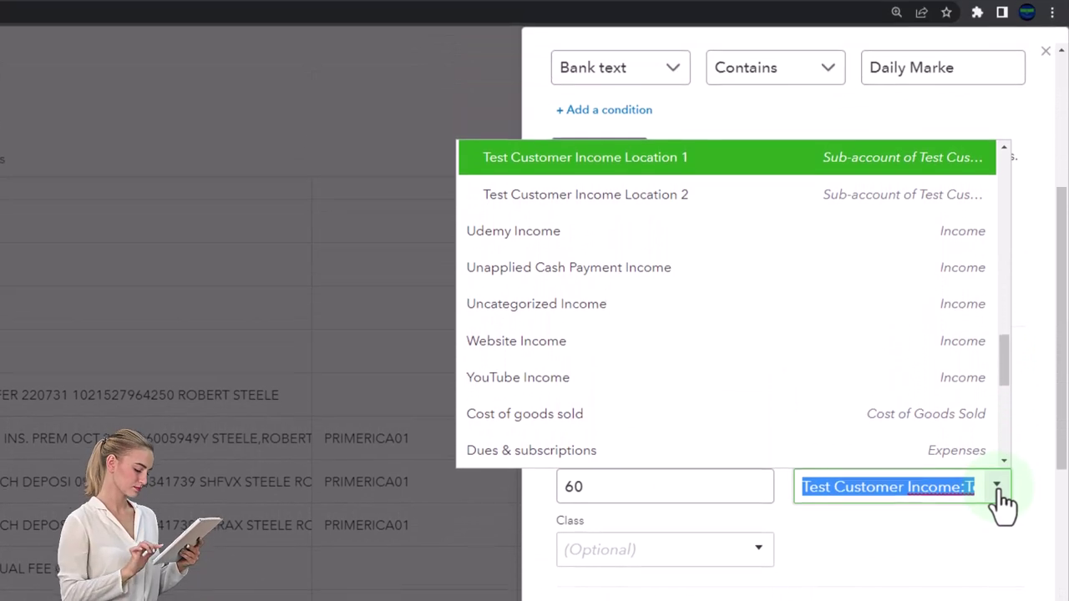
click(998, 516)
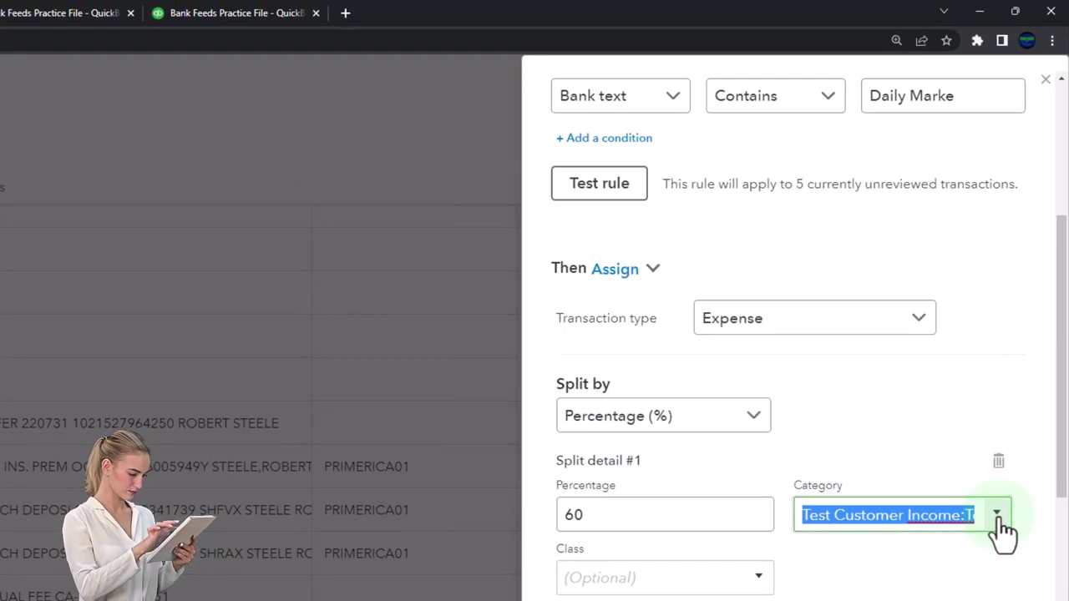
click(762, 580)
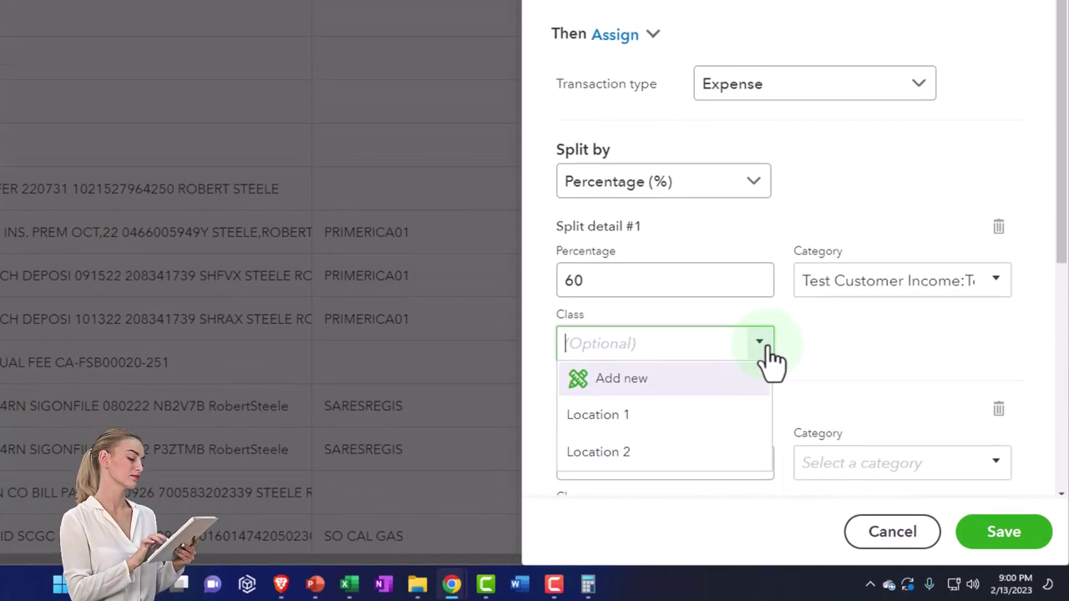
click(735, 418)
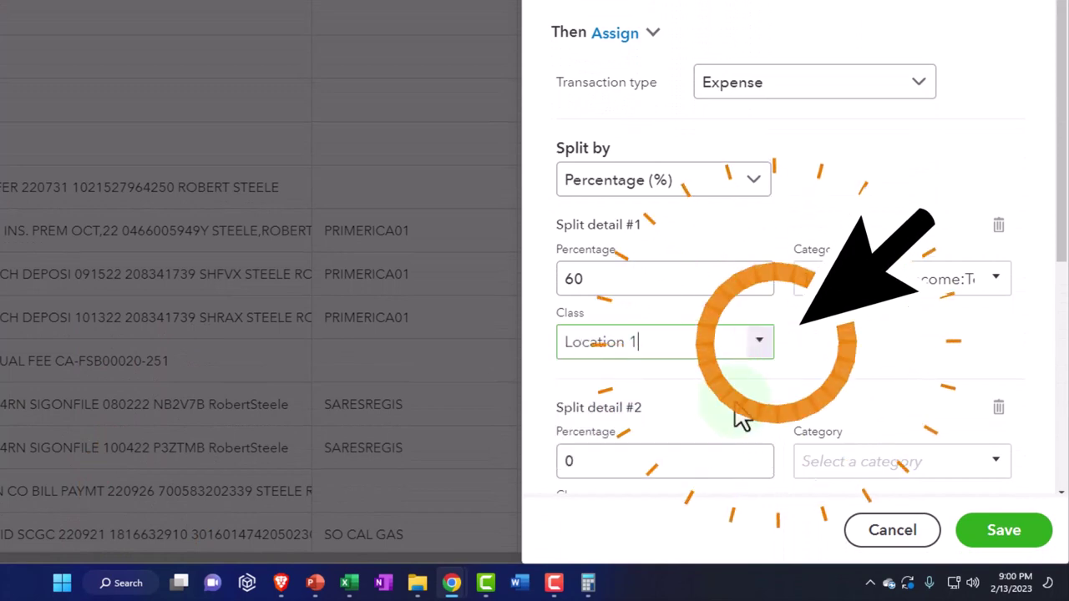
click(762, 354)
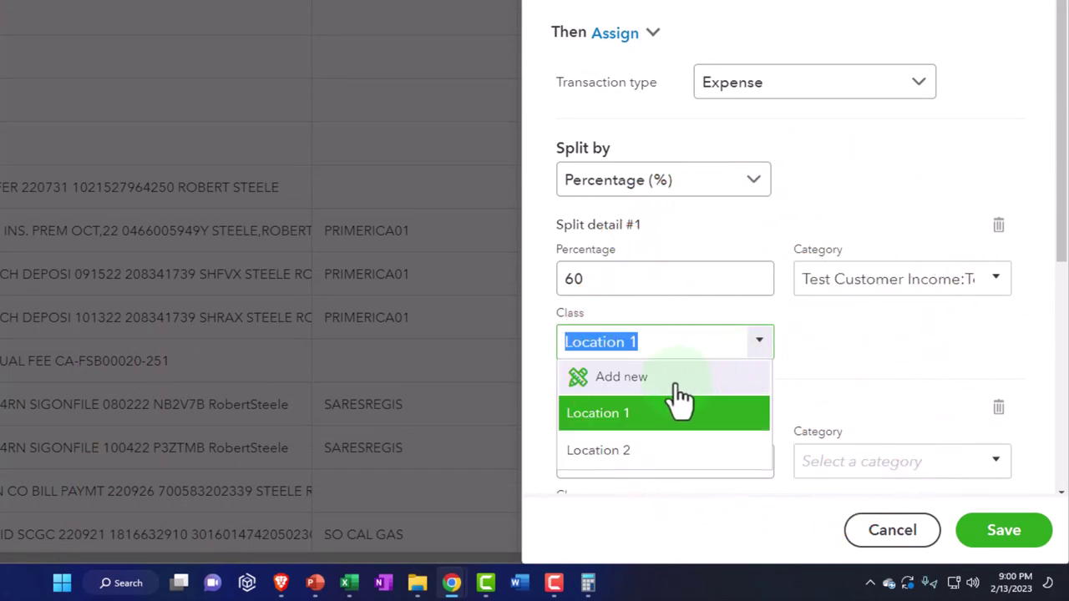
click(840, 340)
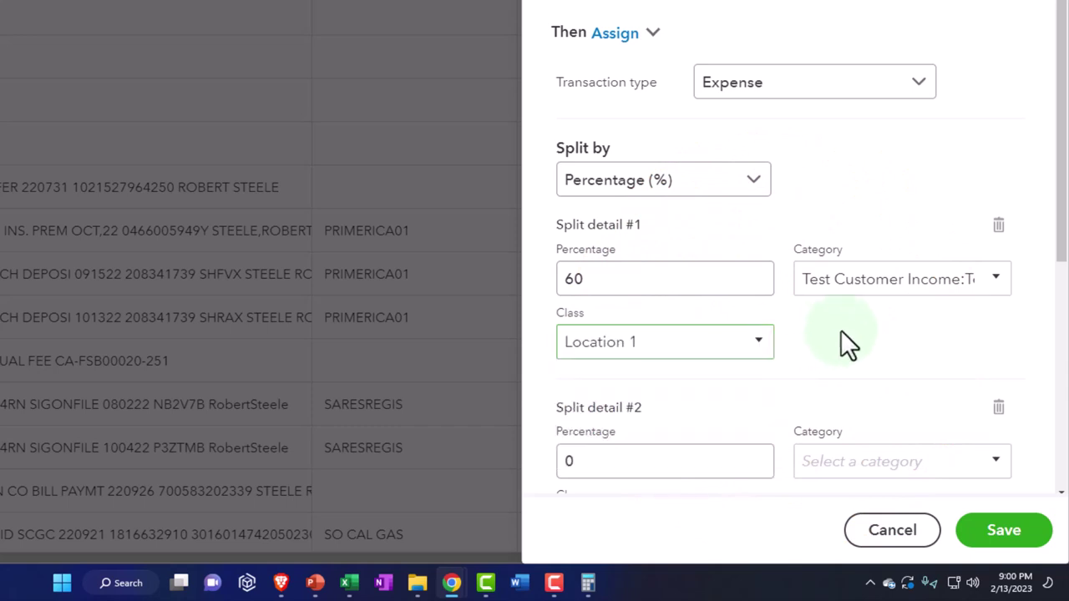
- Set split detail #2 of the rule to 40 percent
scroll(840, 341, down, 3)
click(646, 229)
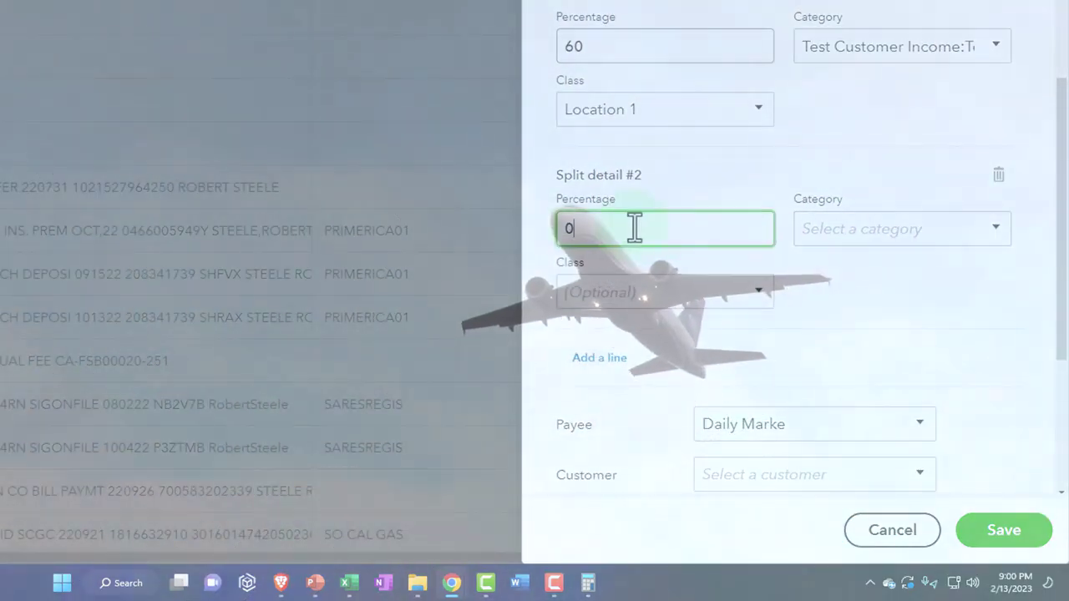
text(40)
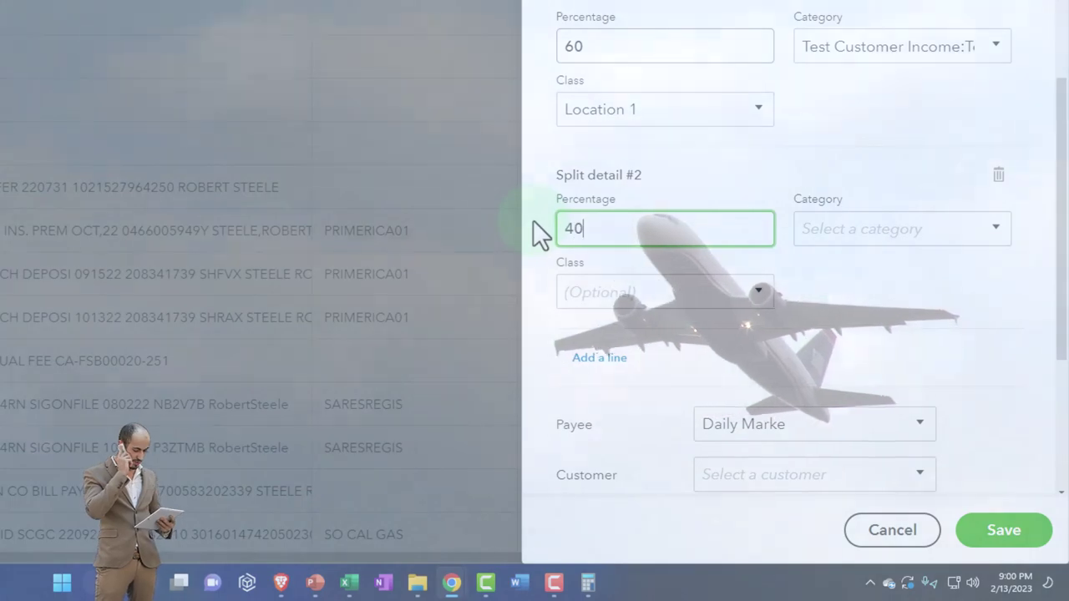
key(Tab)
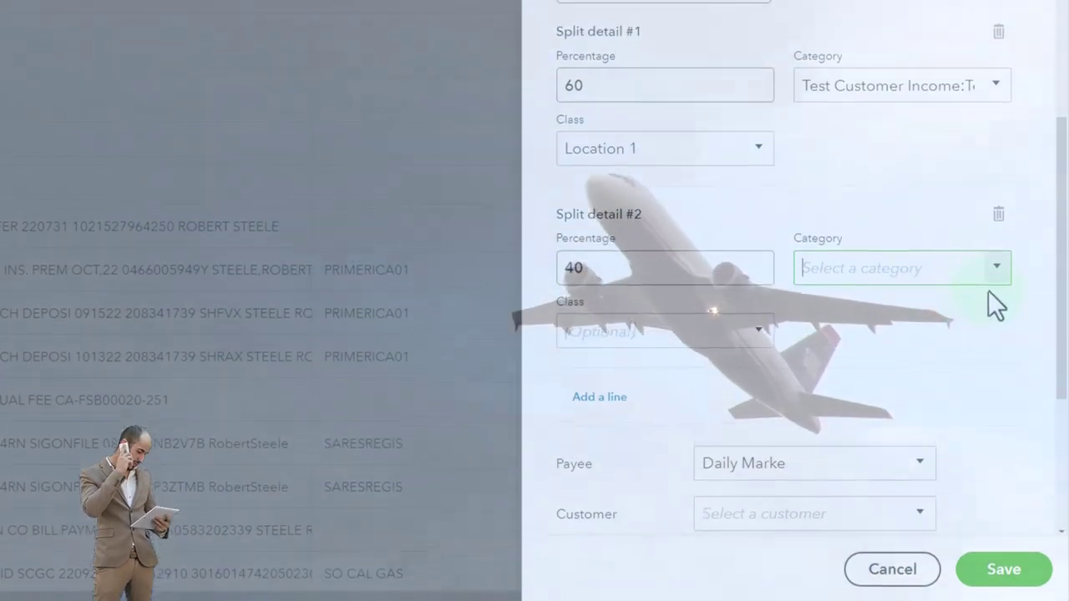
- Assign split detail #2 the category Test Expense Account - Location 2 and the class Location 2
click(1005, 237)
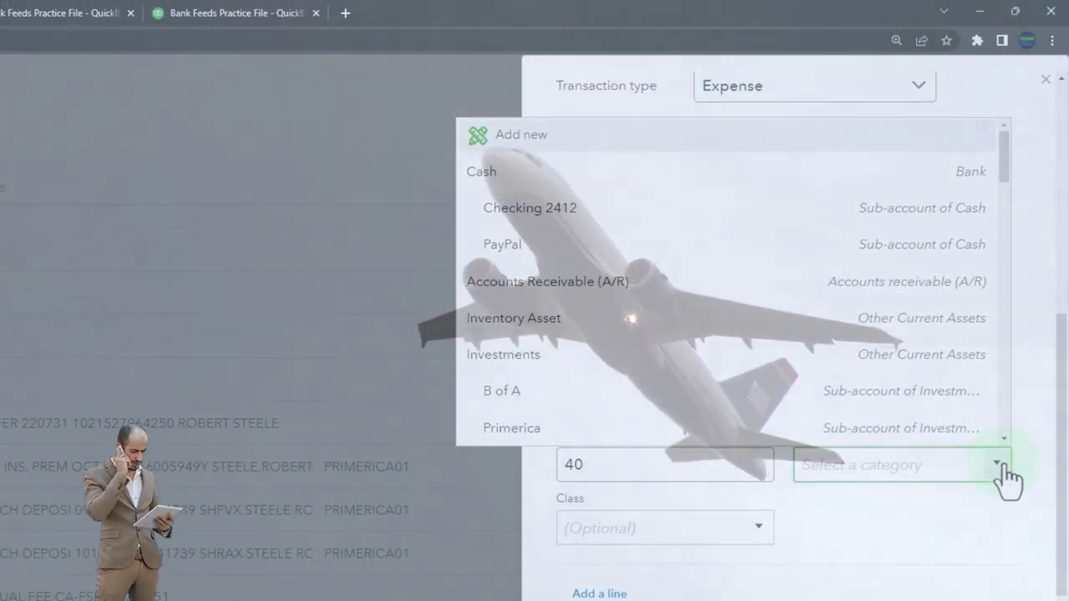
scroll(837, 377, down, 2)
scroll(837, 378, down, 8)
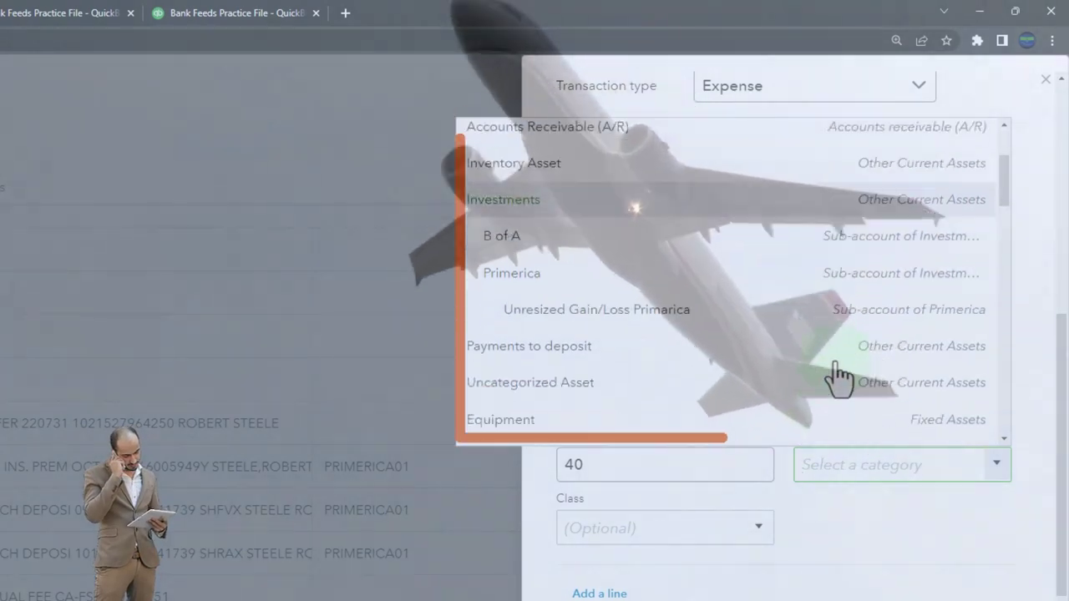
scroll(837, 378, down, 9)
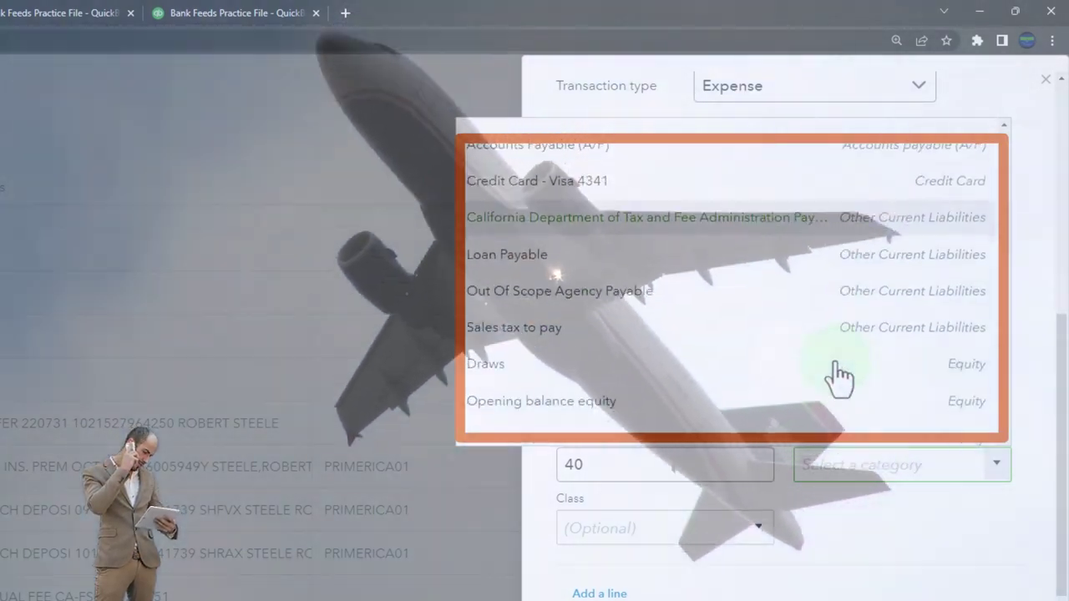
scroll(838, 377, down, 12)
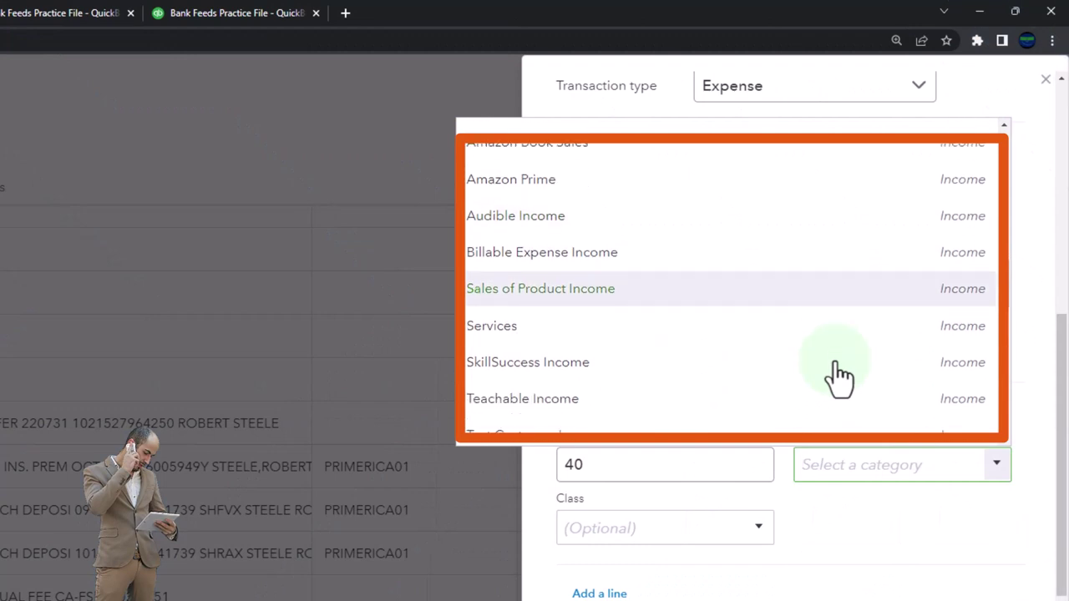
scroll(837, 378, down, 6)
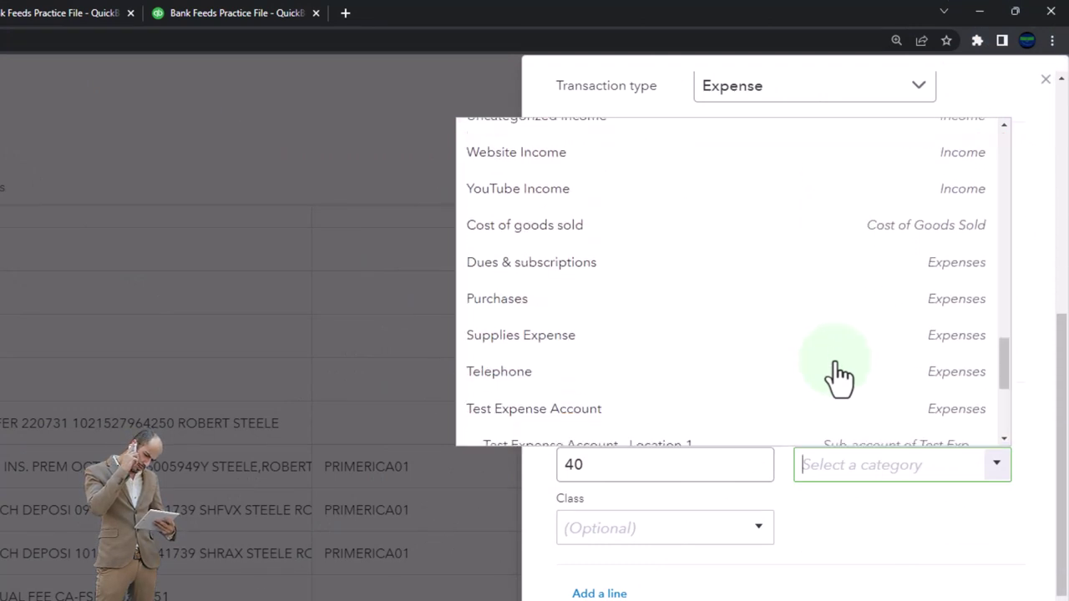
click(637, 367)
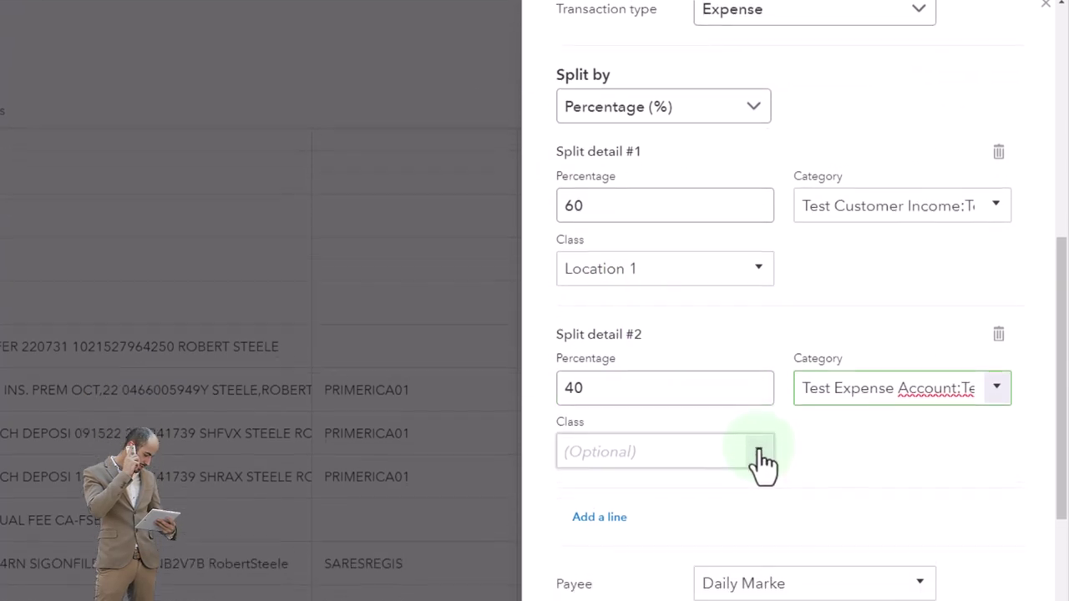
click(759, 528)
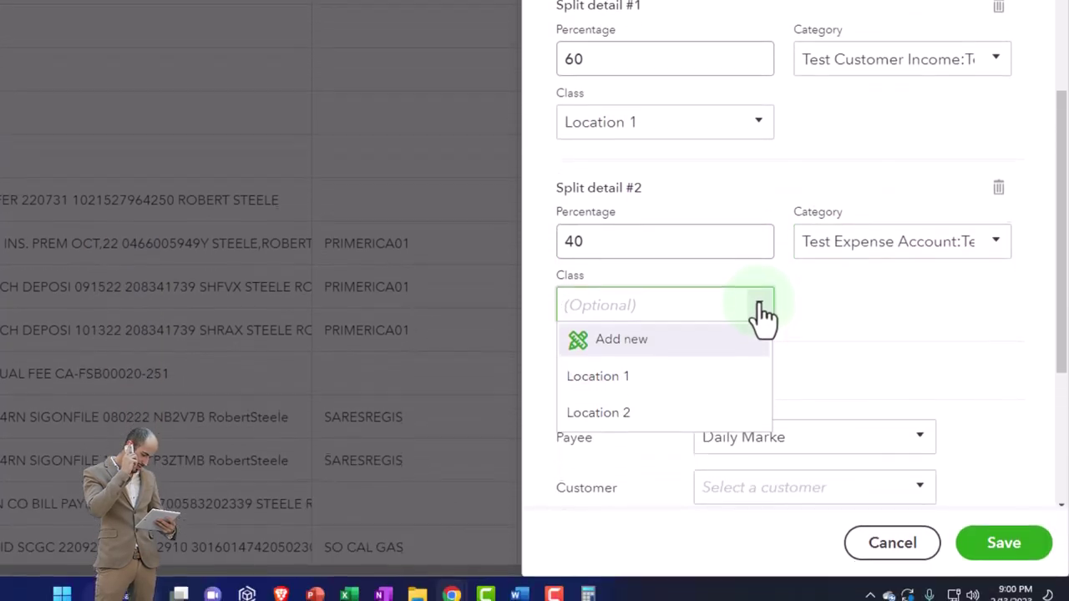
click(692, 417)
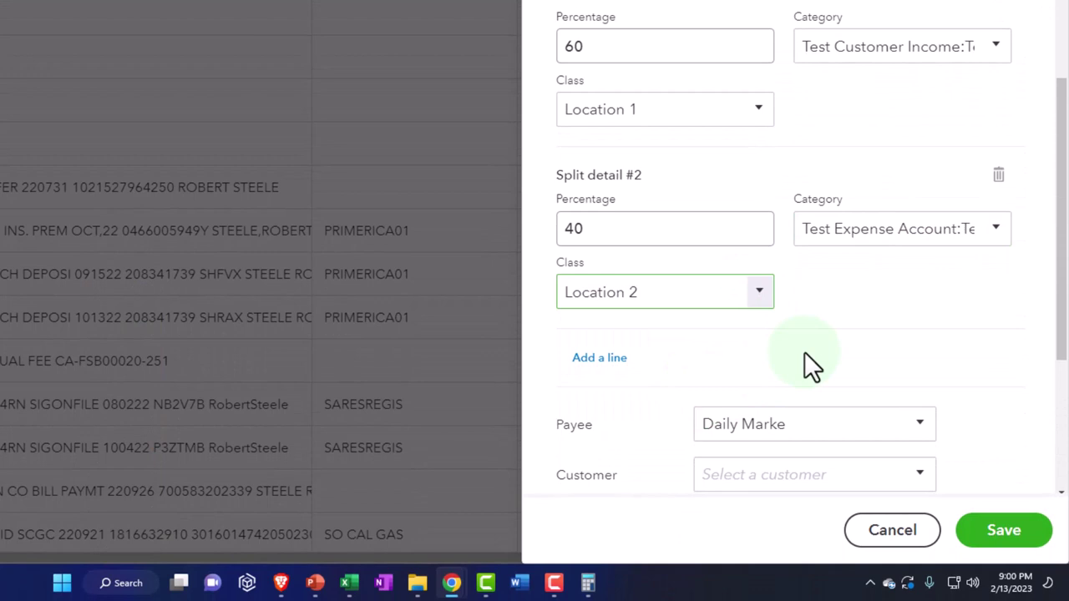
click(598, 358)
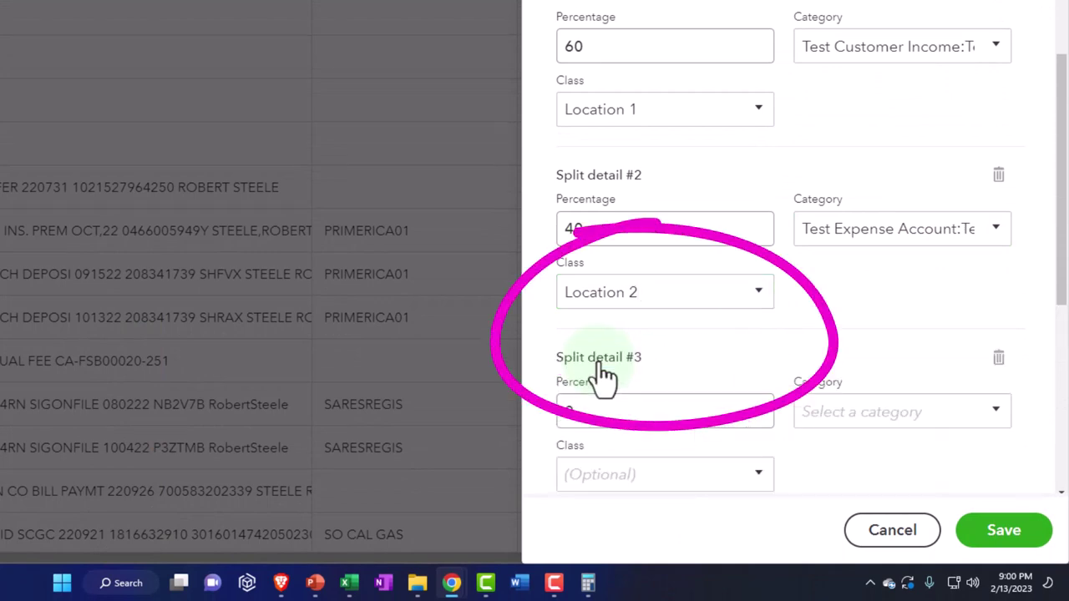
scroll(603, 376, down, 1)
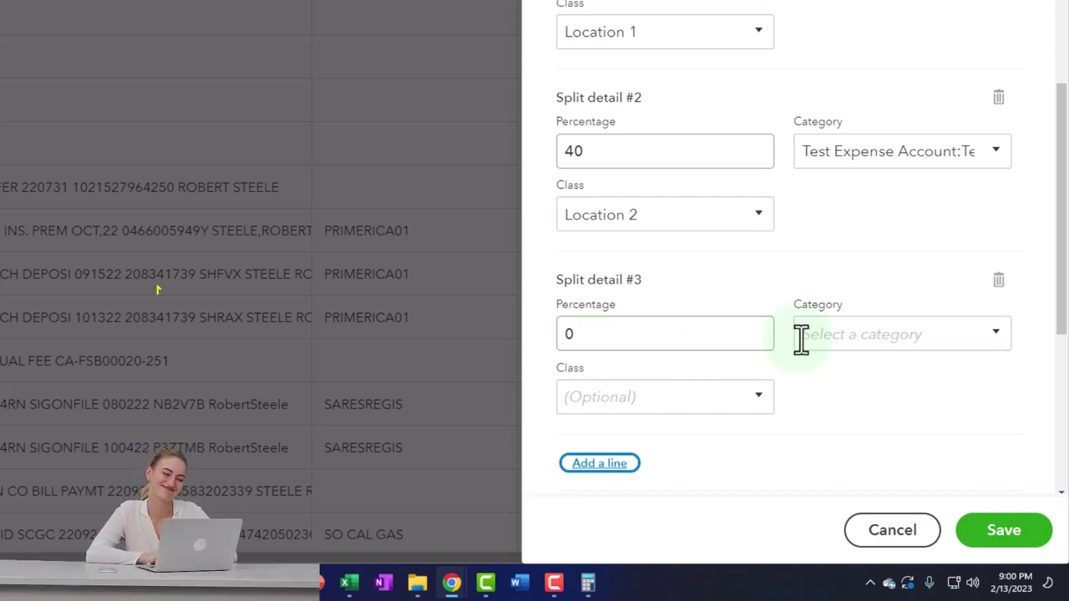
click(997, 281)
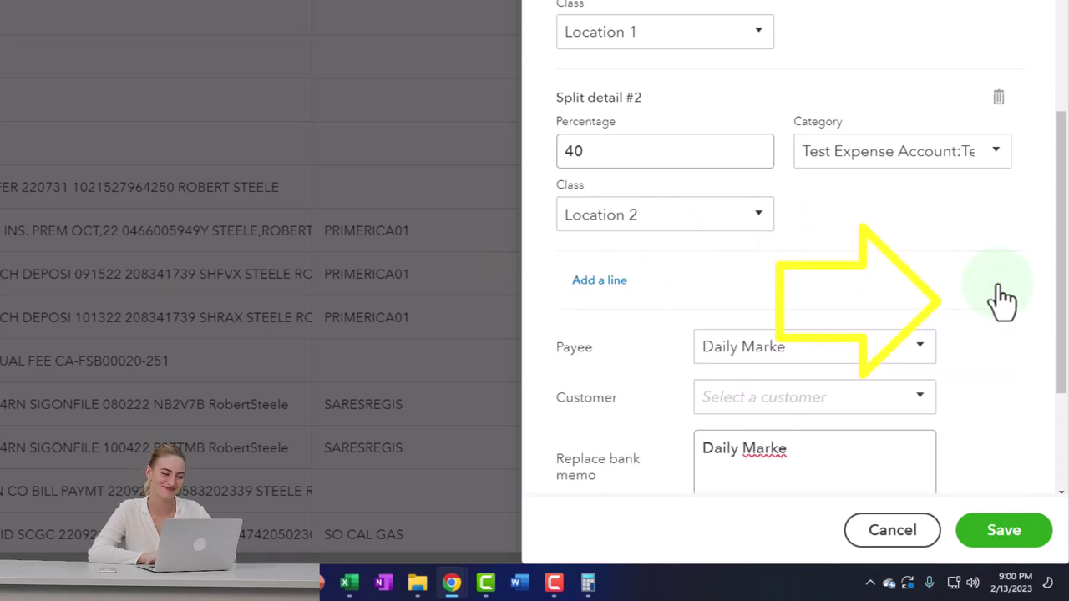
- Save the Daily Marke rule with its two percentage splits, keeping the payee and bank memo settings as they are
scroll(999, 286, down, 2)
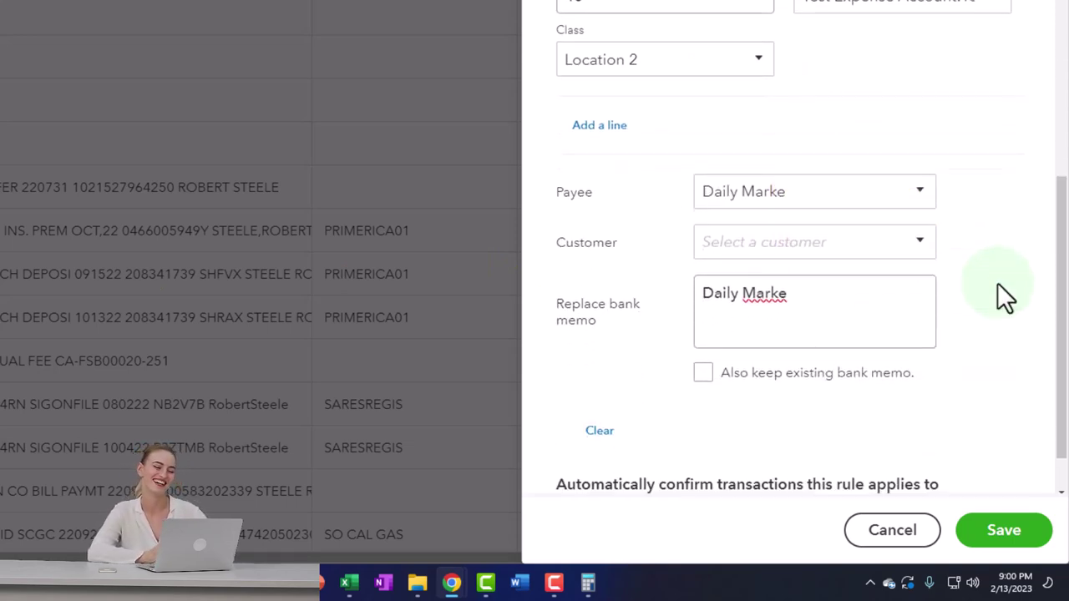
scroll(999, 287, down, 1)
click(996, 528)
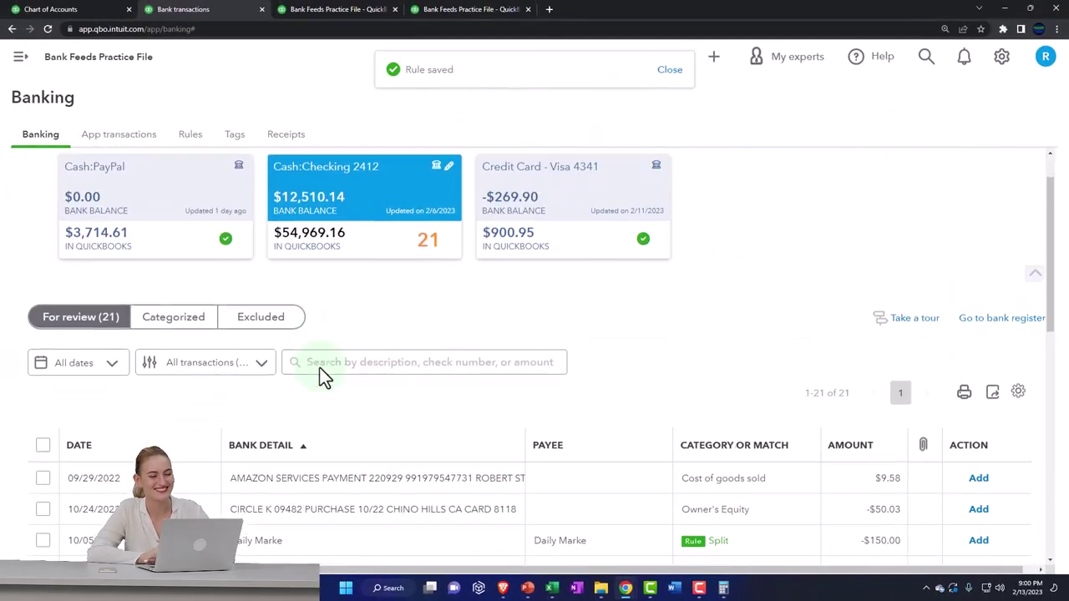
- Filter the Checking 2412 transactions for review to show only Recognized ones
click(239, 372)
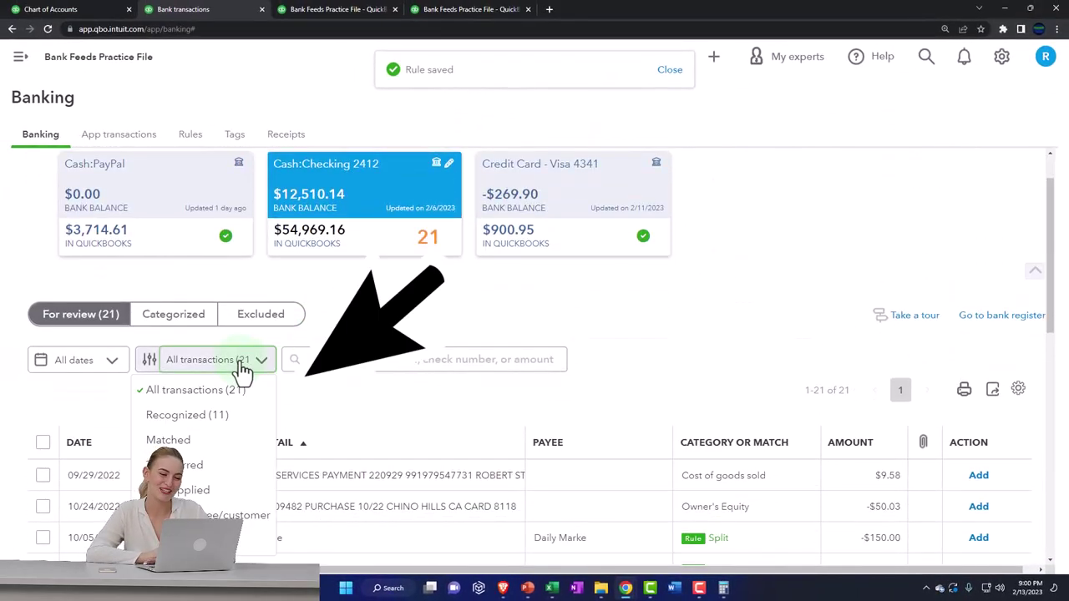
click(221, 415)
scroll(298, 370, down, 2)
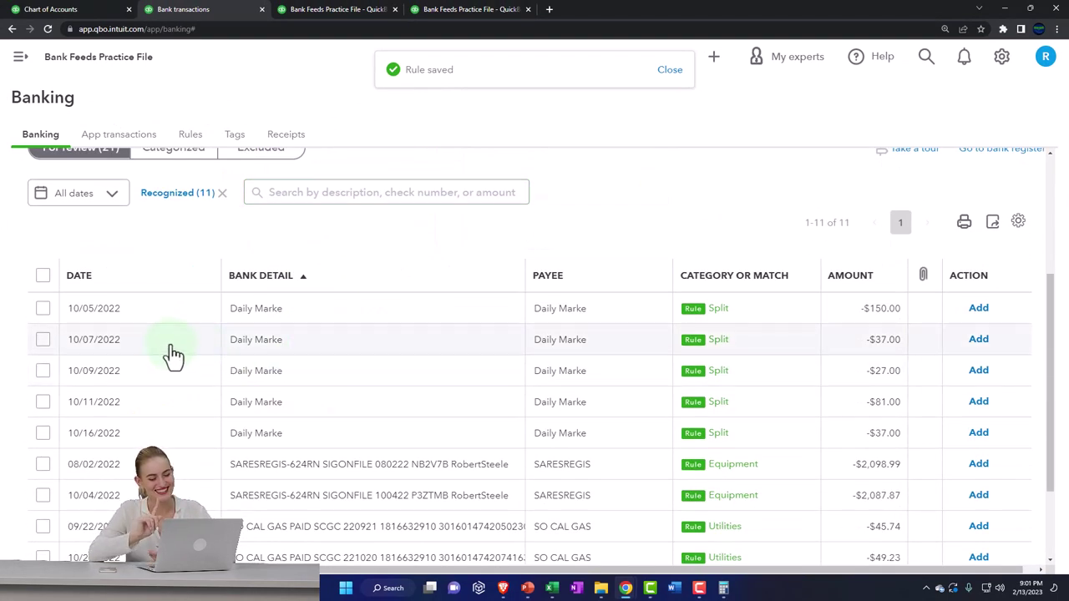
- Select the five Daily Marke transactions dated 10/05/2022 to 10/16/2022 and accept them together
click(42, 309)
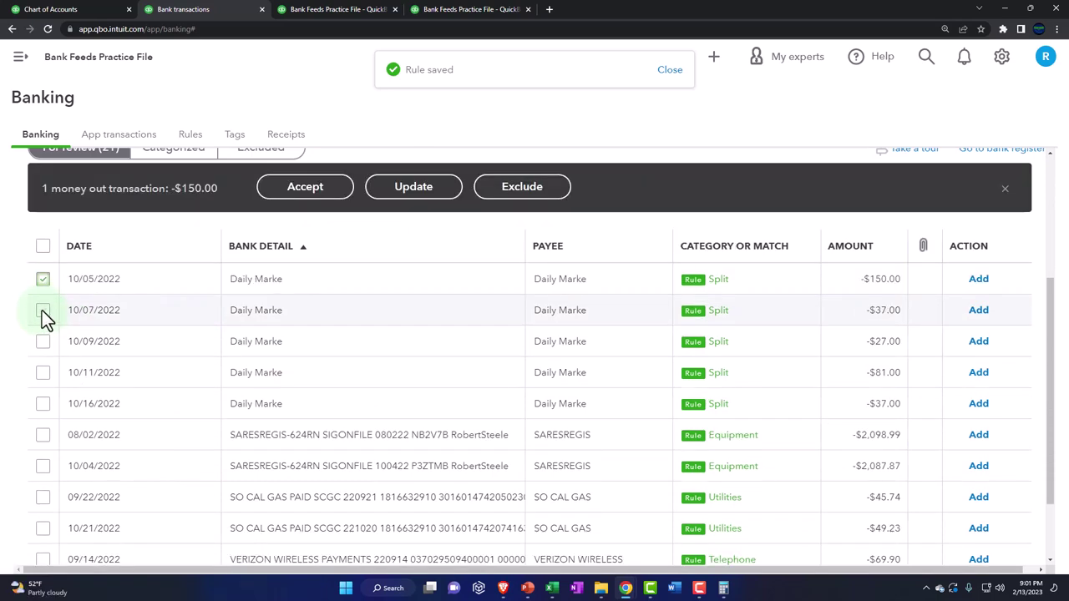
scroll(534, 359, up, 1)
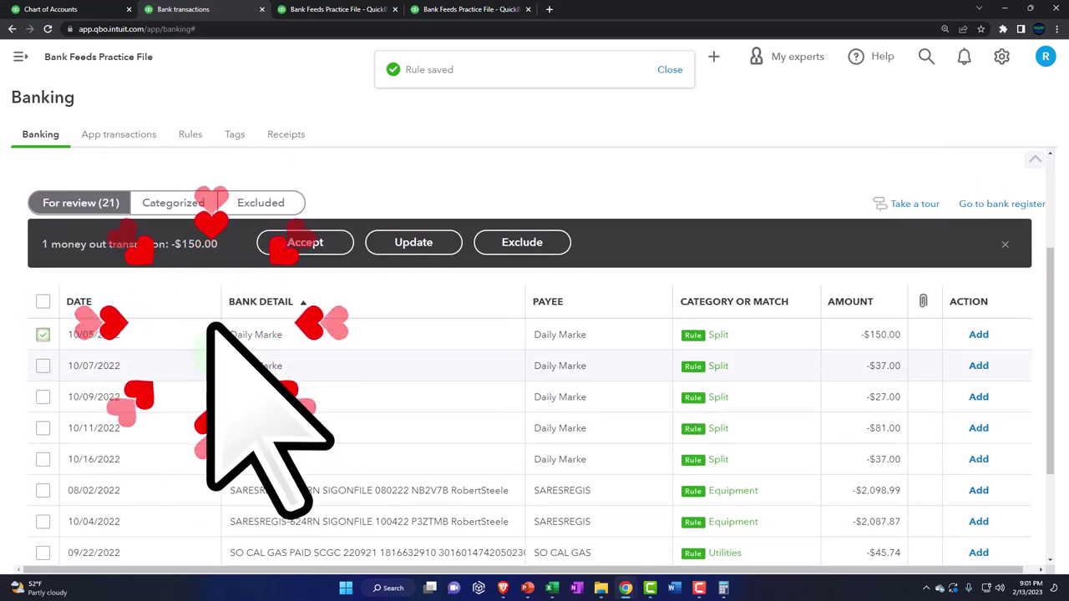
shift+click(44, 461)
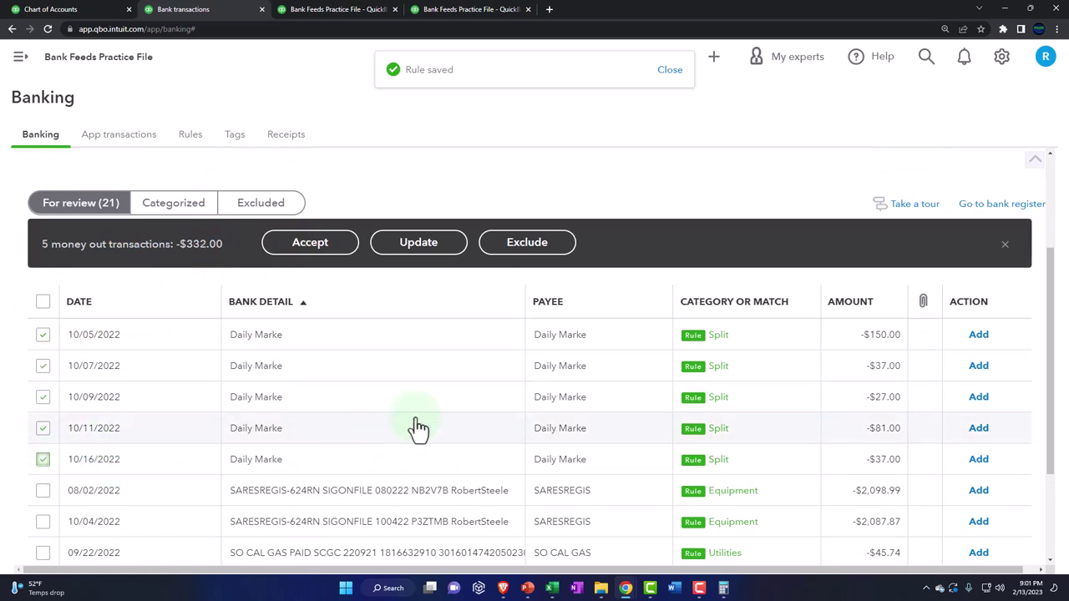
click(332, 255)
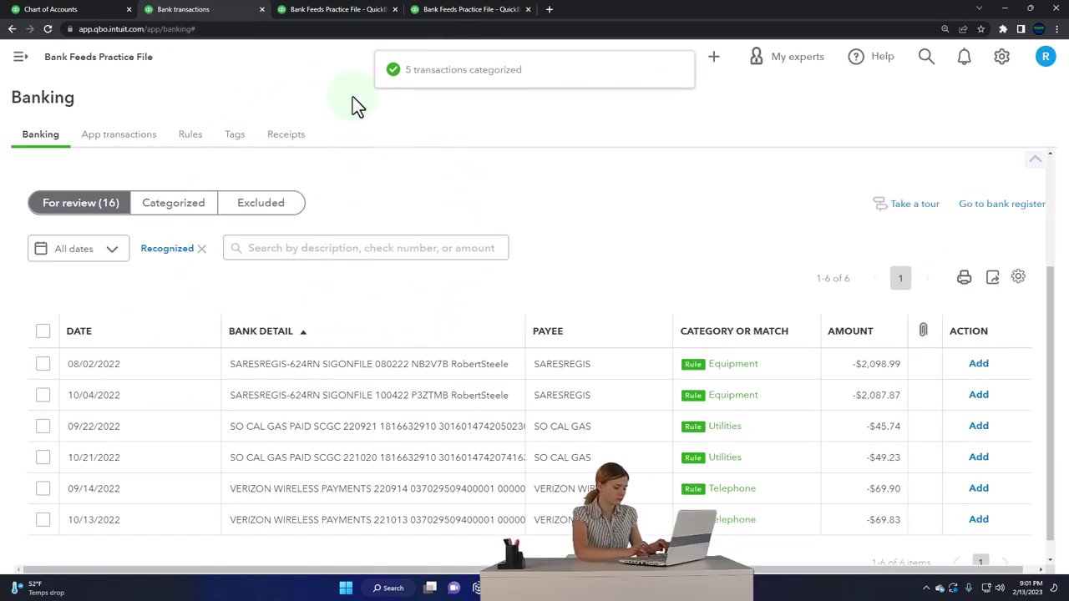
- Rerun the 2022 Balance Sheet report and examine the Checking 2412 balance
click(344, 15)
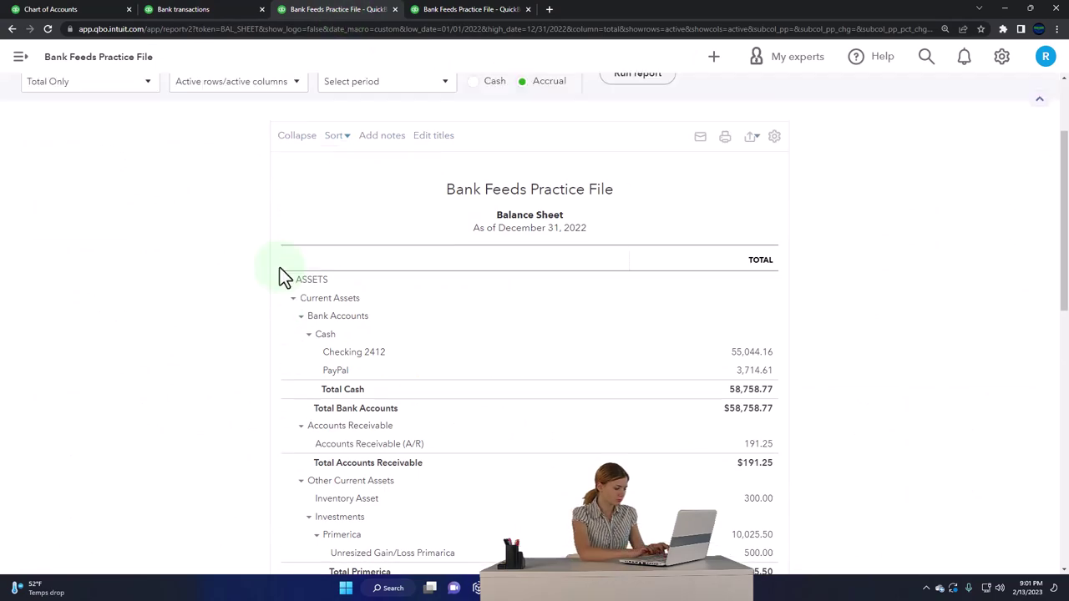
click(637, 209)
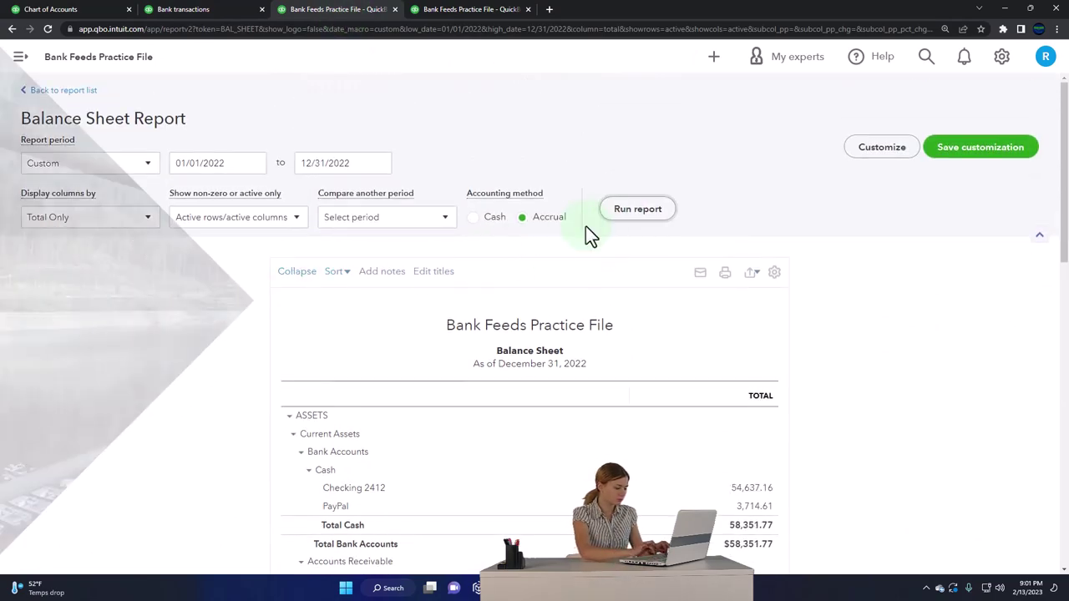
scroll(243, 358, down, 2)
key(ctrl+plus)
key(ctrl+plus)
key(ctrl+plus)
key(ctrl+plus)
scroll(217, 362, down, 1)
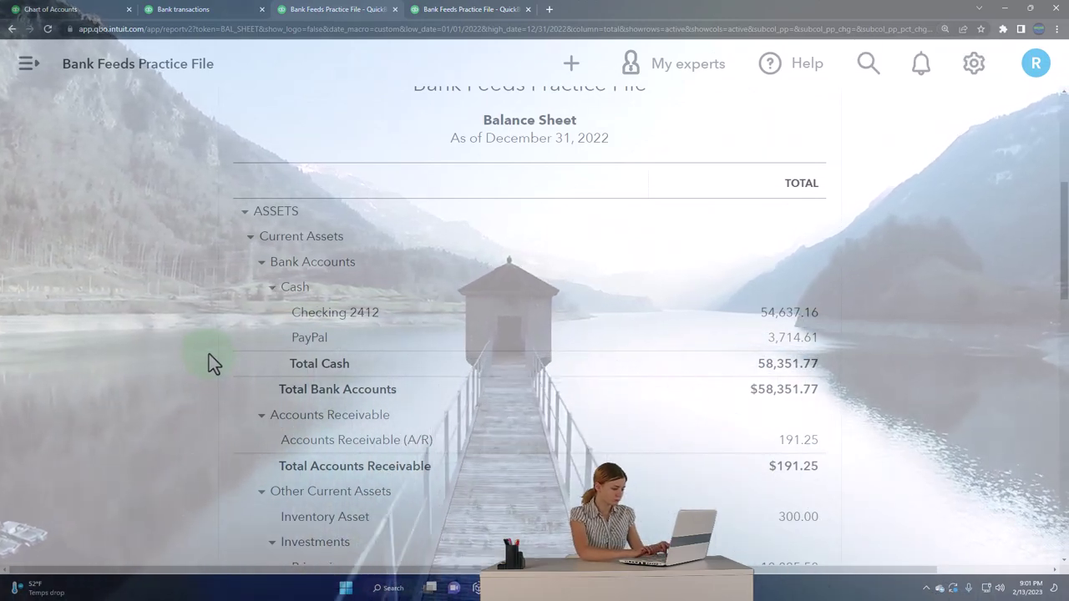
click(768, 319)
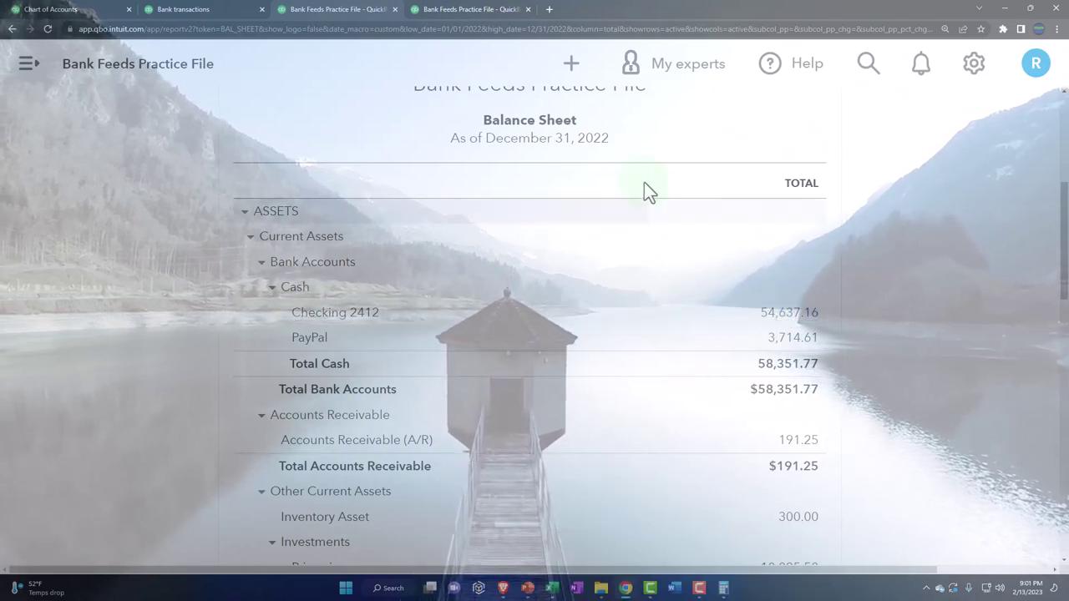
- Rerun the 2022 Profit and Loss report and examine the Test Customer Income and Test Expense Account lines by location
click(481, 12)
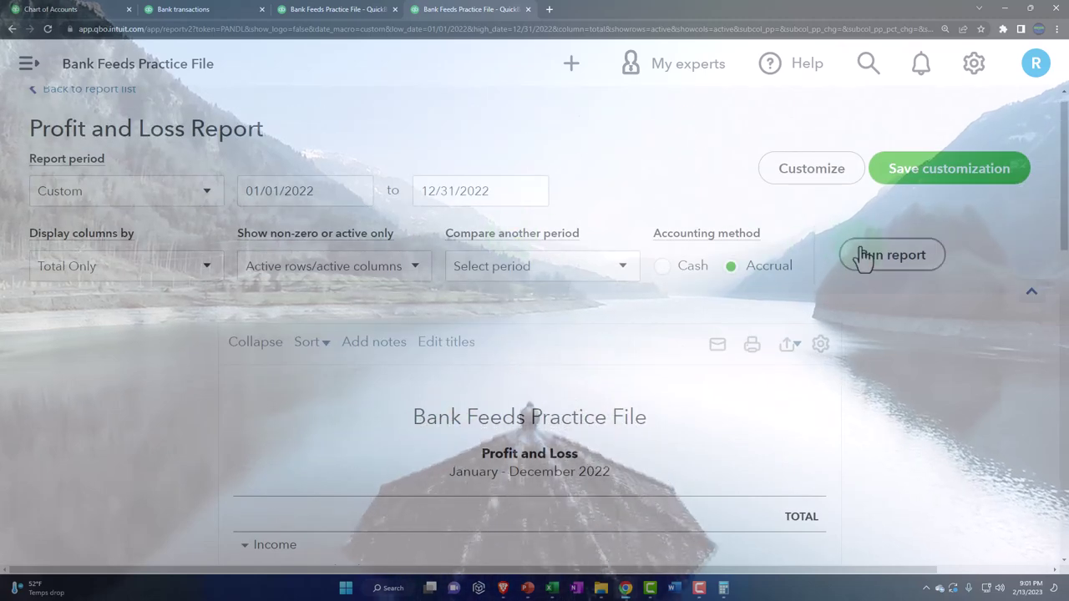
scroll(718, 329, down, 3)
key(ctrl+plus)
scroll(312, 399, down, 6)
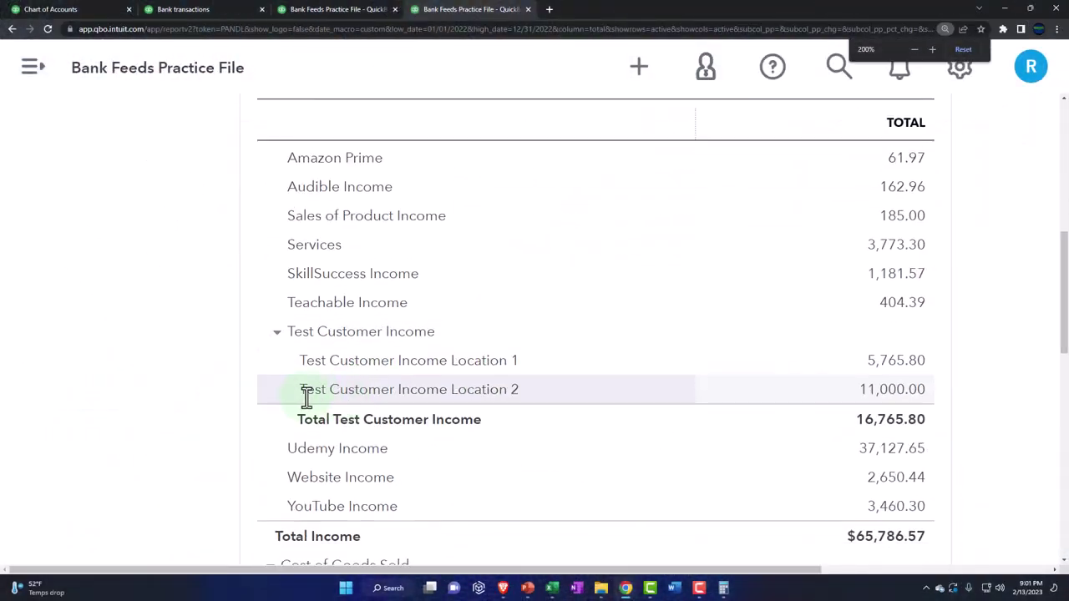
scroll(187, 402, down, 2)
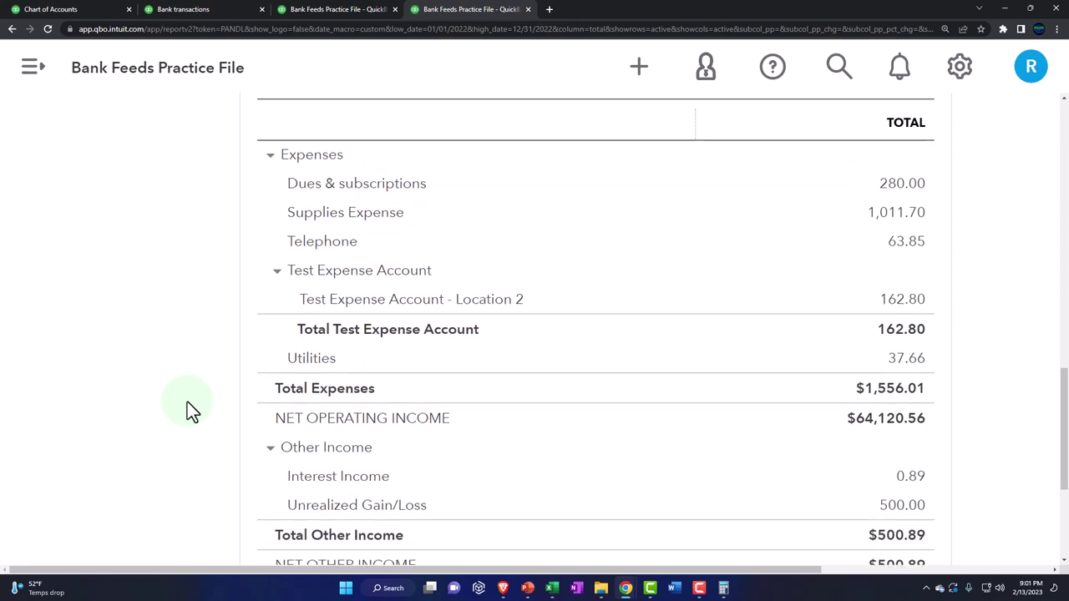
scroll(188, 401, up, 1)
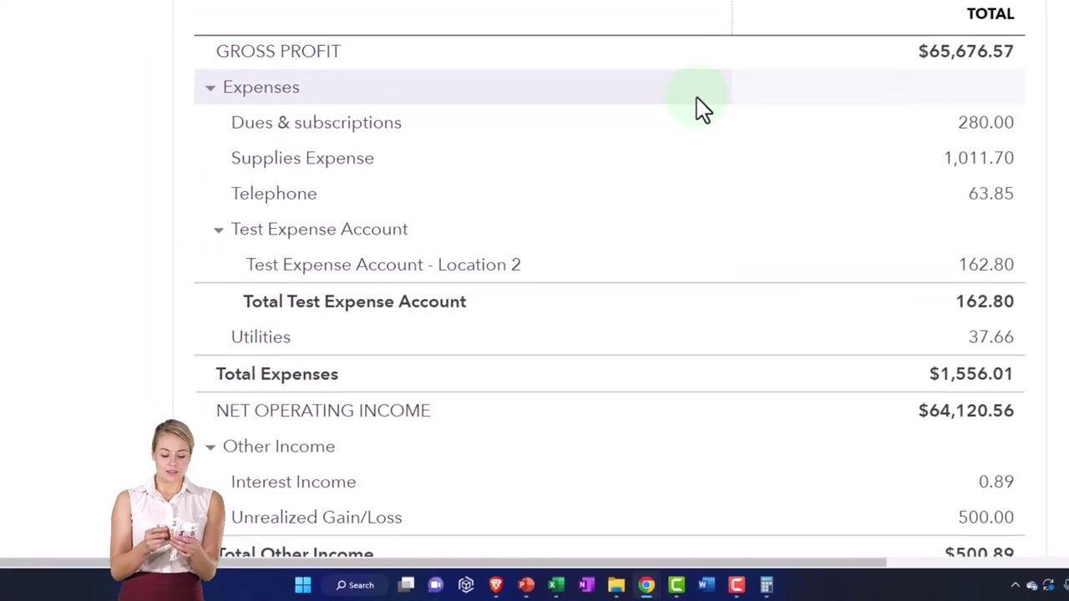
- Duplicate the Profit and Loss report tab and open the list of reports in the copy
right_click(493, 14)
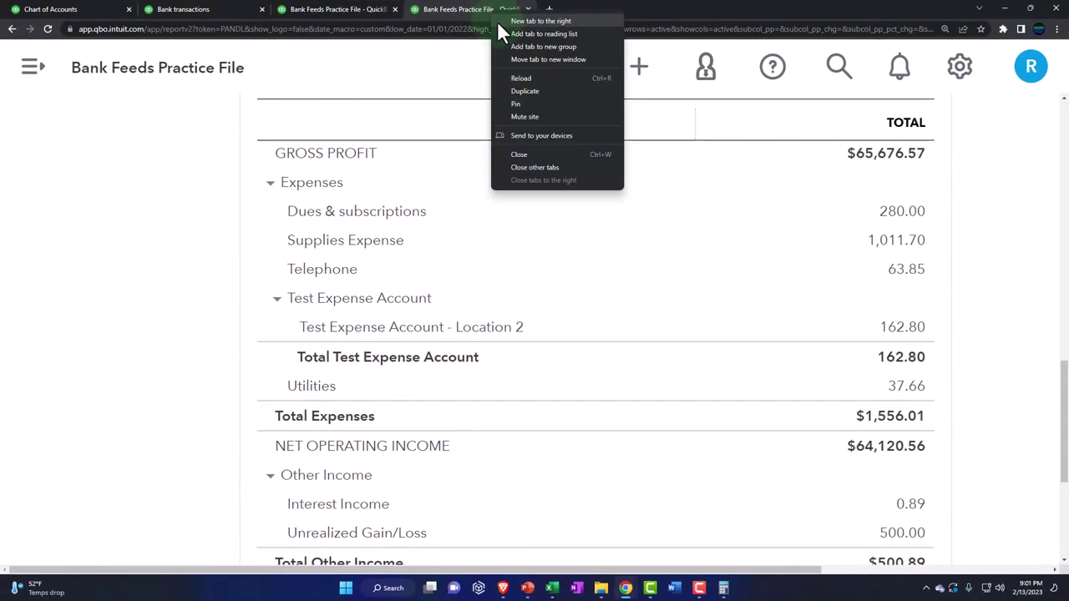
click(517, 88)
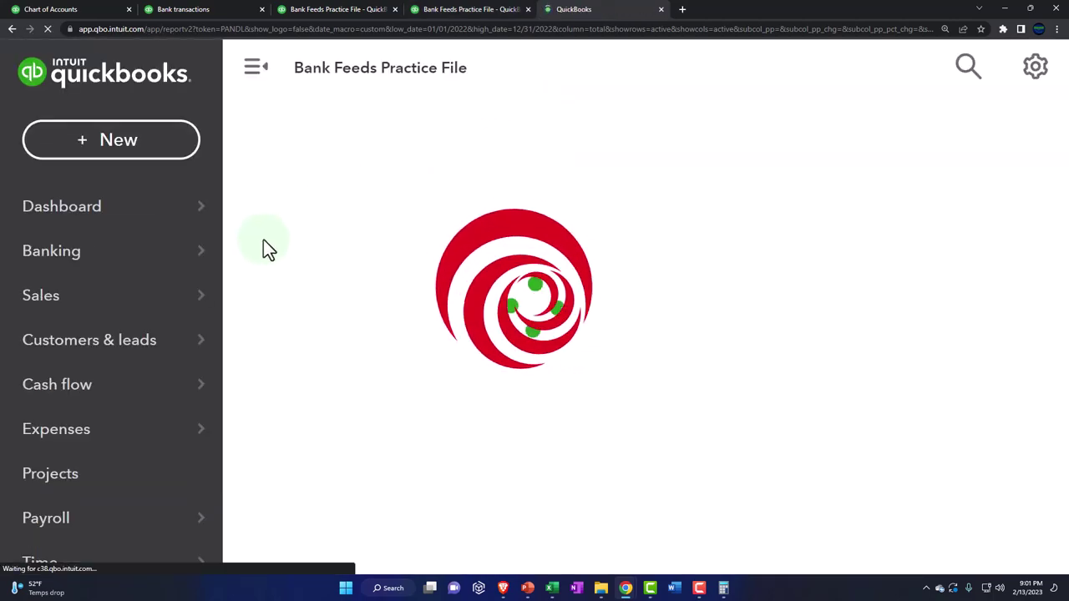
key(ctrl+minus)
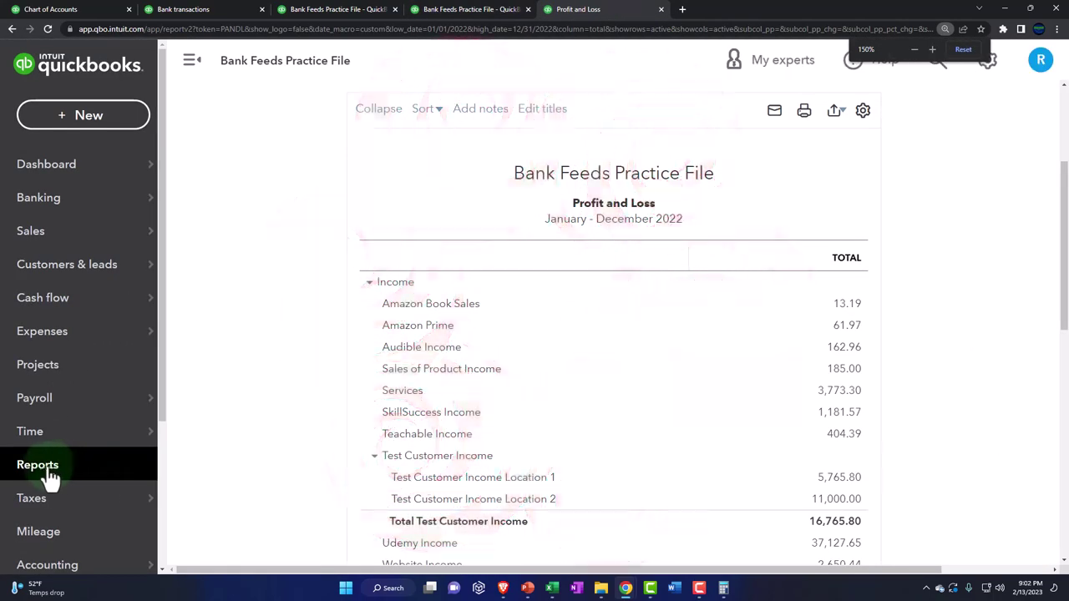
click(48, 476)
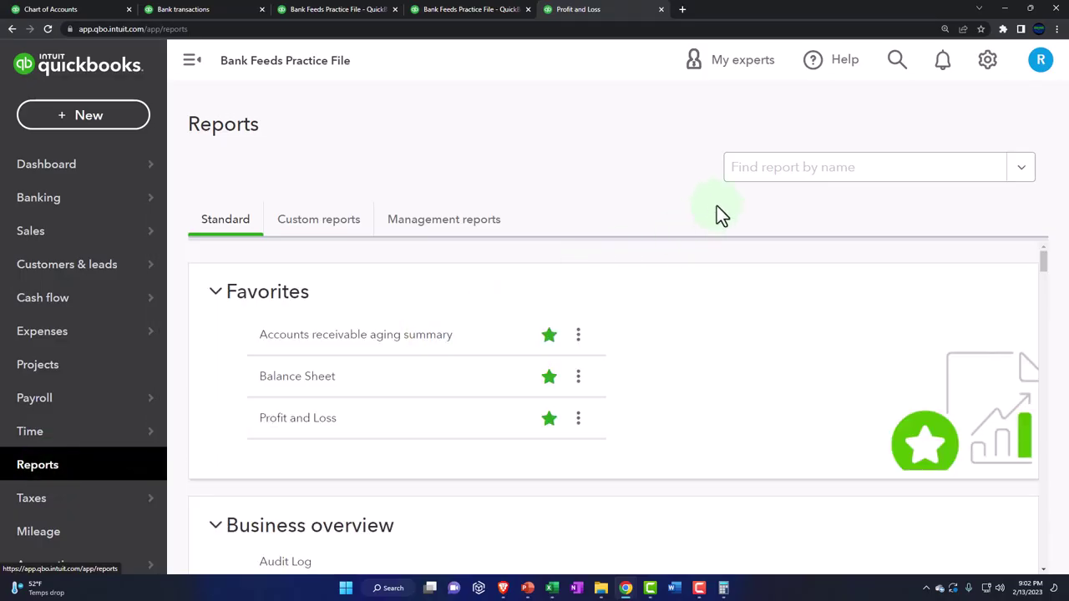
- Search the reports for "prof" and open the Profit and Loss by Class report
click(762, 170)
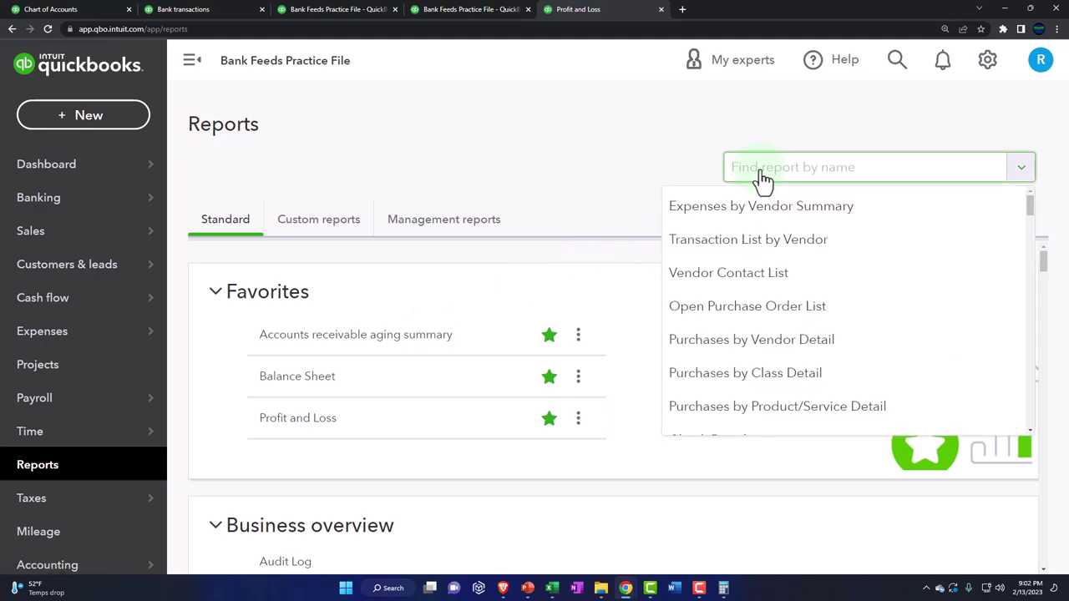
text(prof)
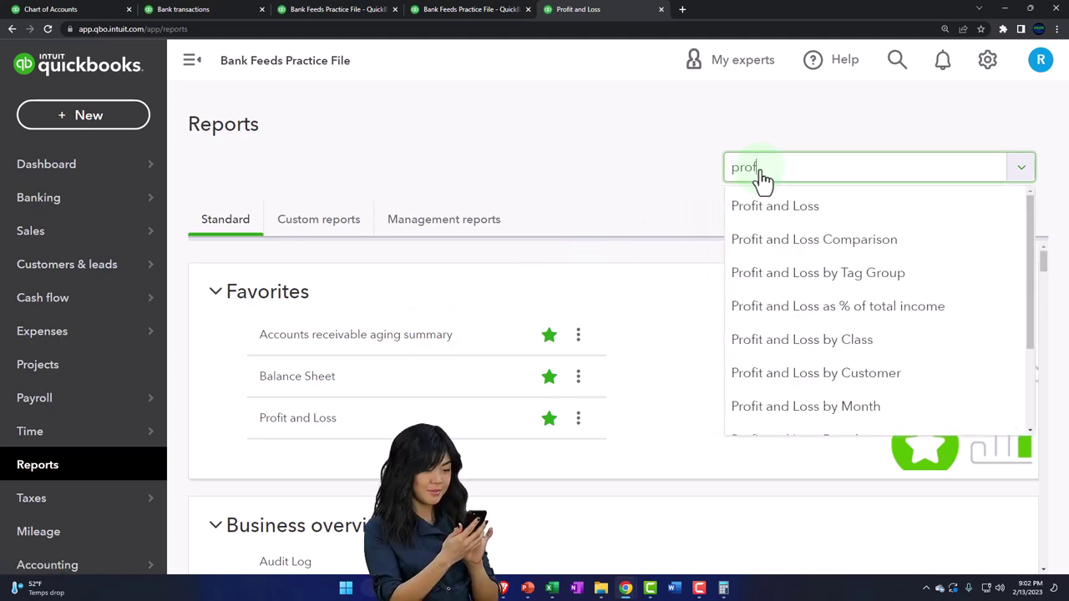
key(Down)
key(Down)
key(Down)
key(Down)
key(Down)
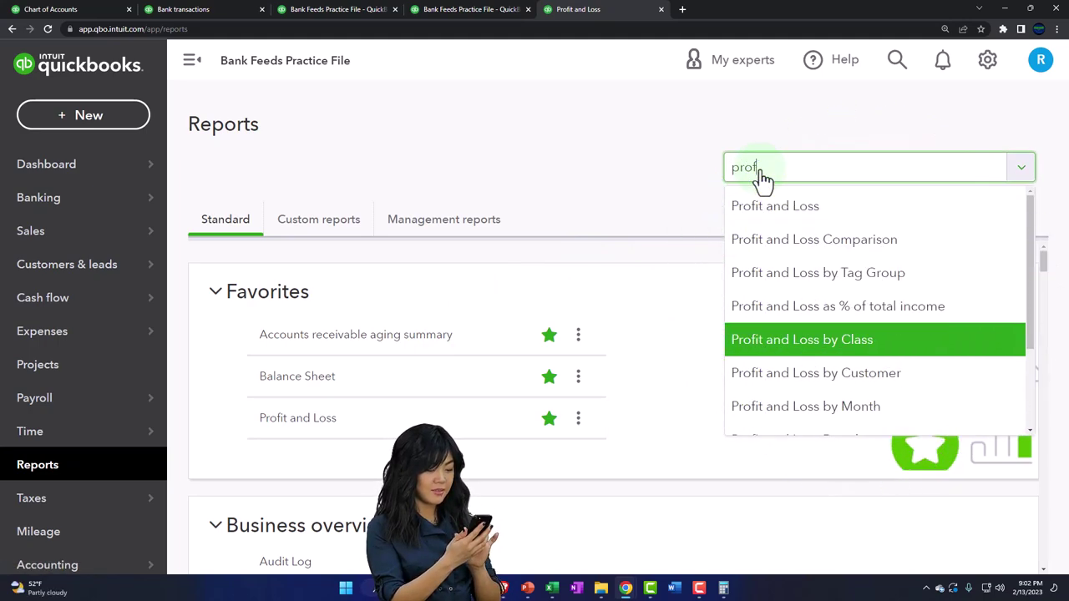
key(Return)
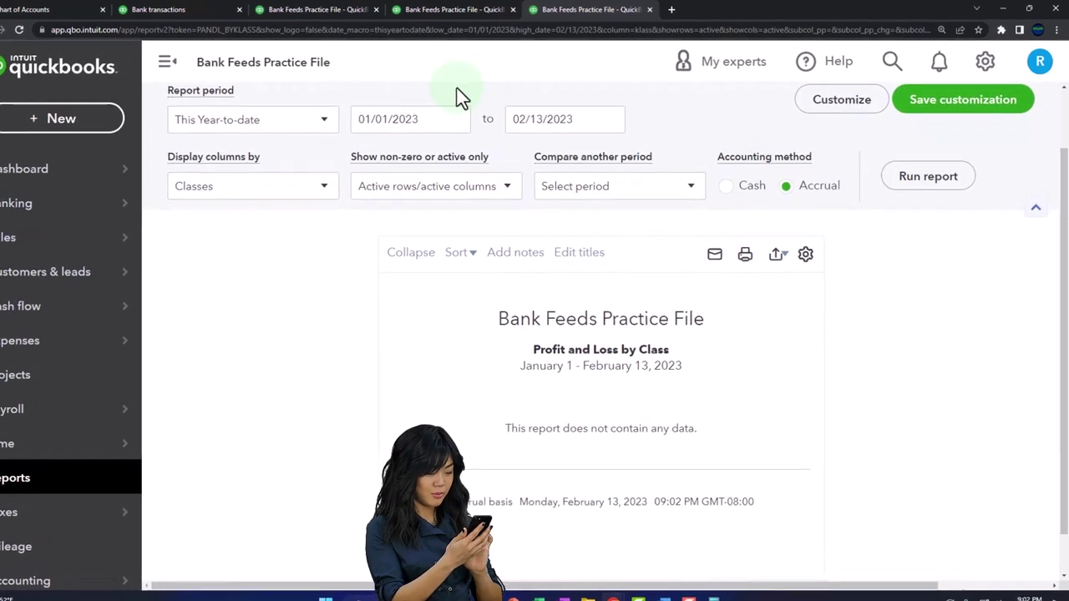
- Run the Profit and Loss by Class report for 01/01/2022 to 12/31/2022 and collapse the navigation
click(417, 119)
text(0101)
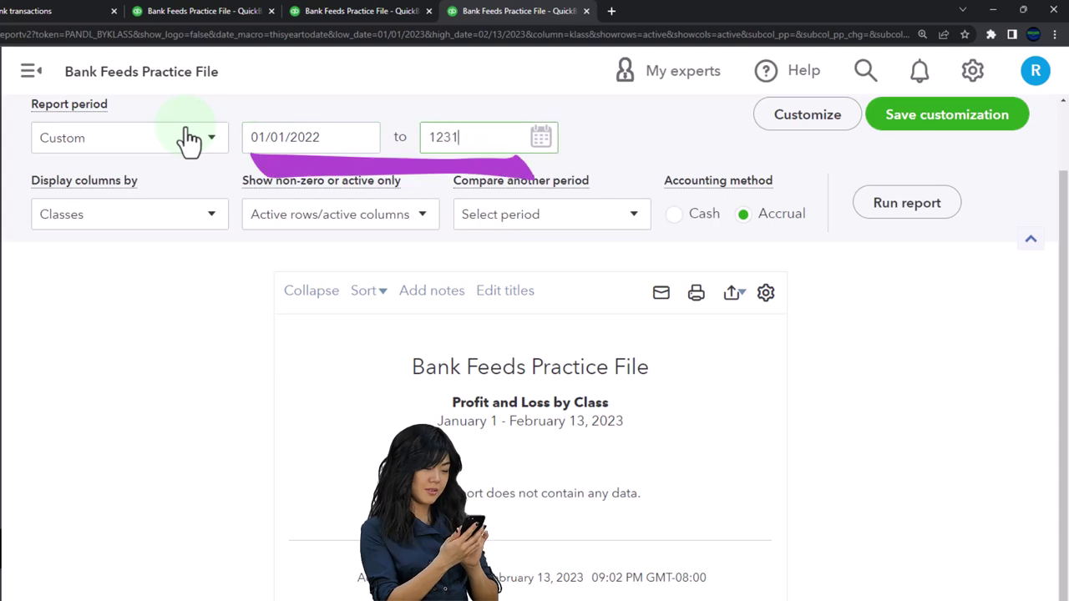
click(877, 215)
click(29, 72)
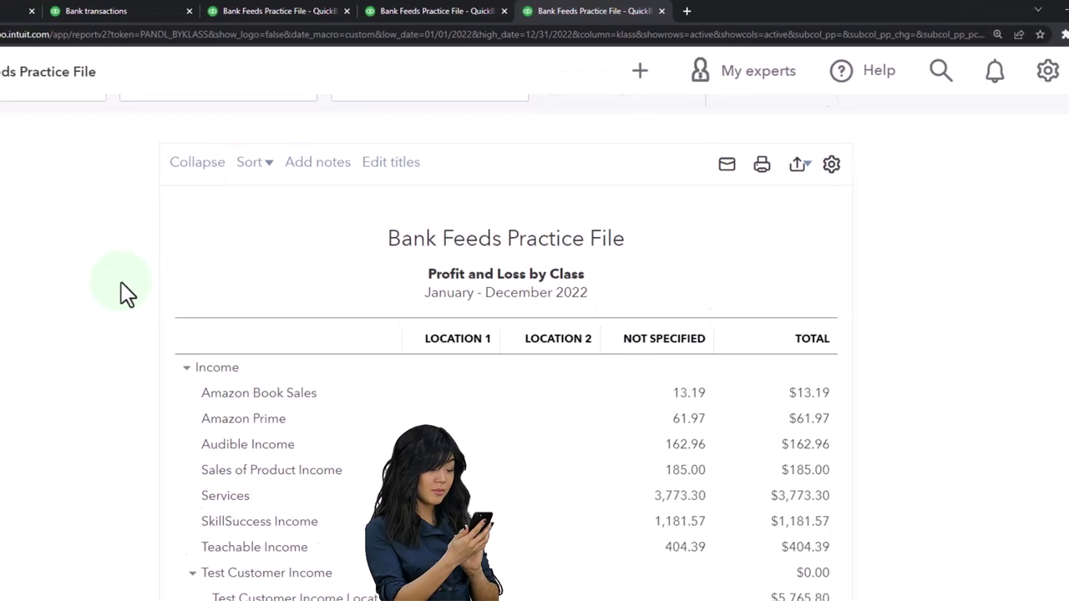
- Compare the column display options of the Profit and Loss by Class report with those of the regular Profit and Loss report
scroll(127, 292, up, 2)
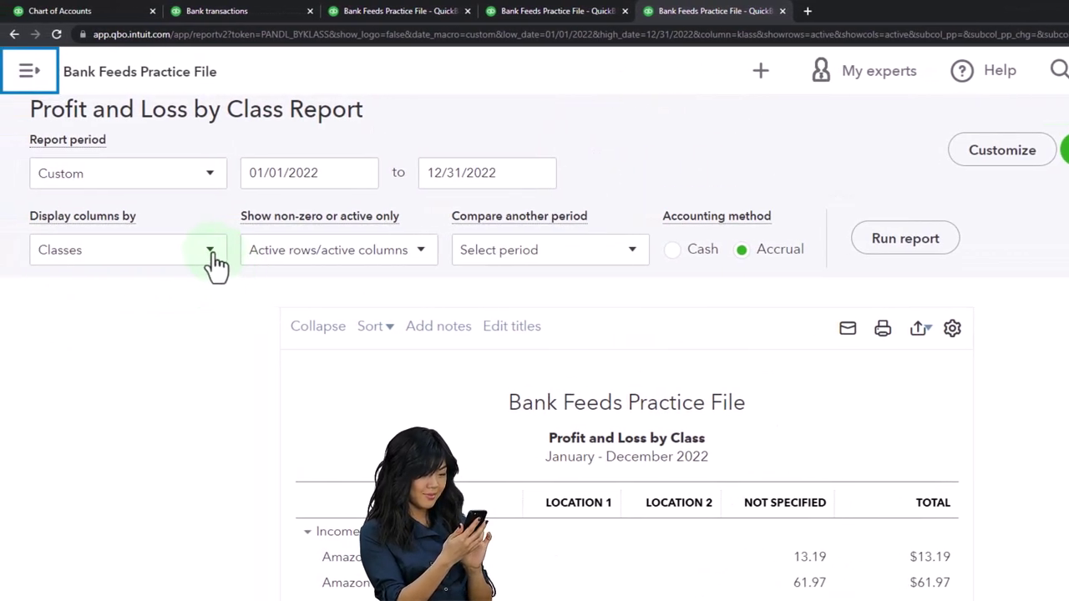
click(210, 252)
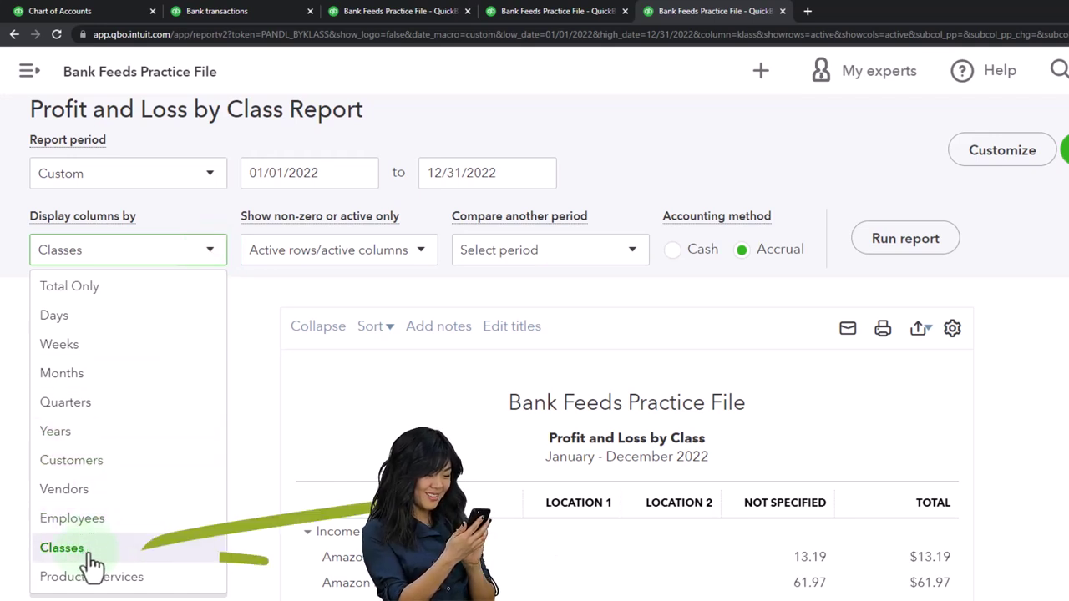
click(247, 558)
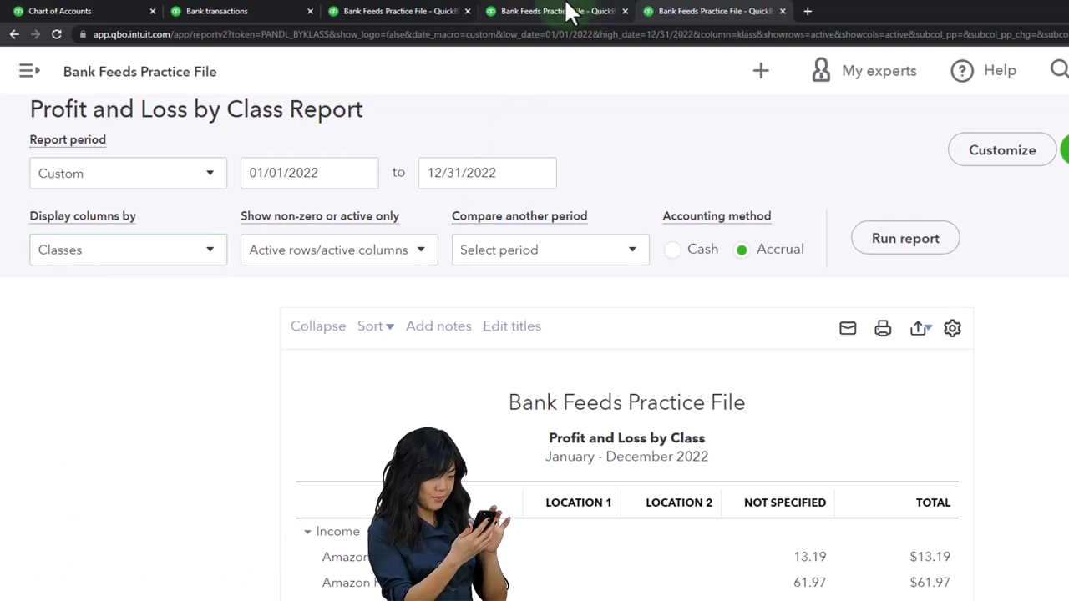
click(566, 12)
scroll(50, 353, up, 10)
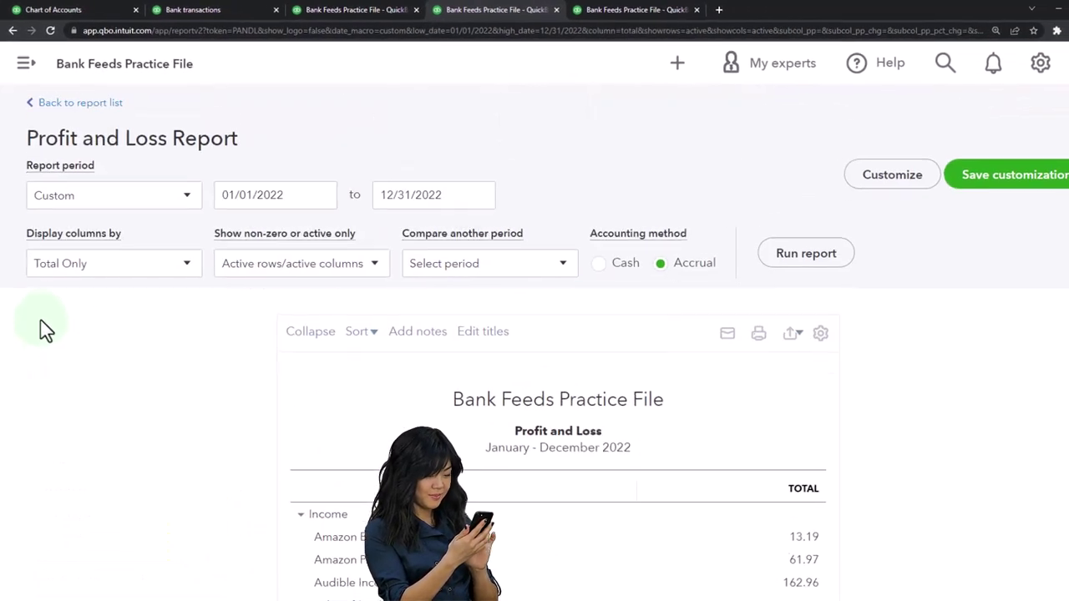
click(179, 251)
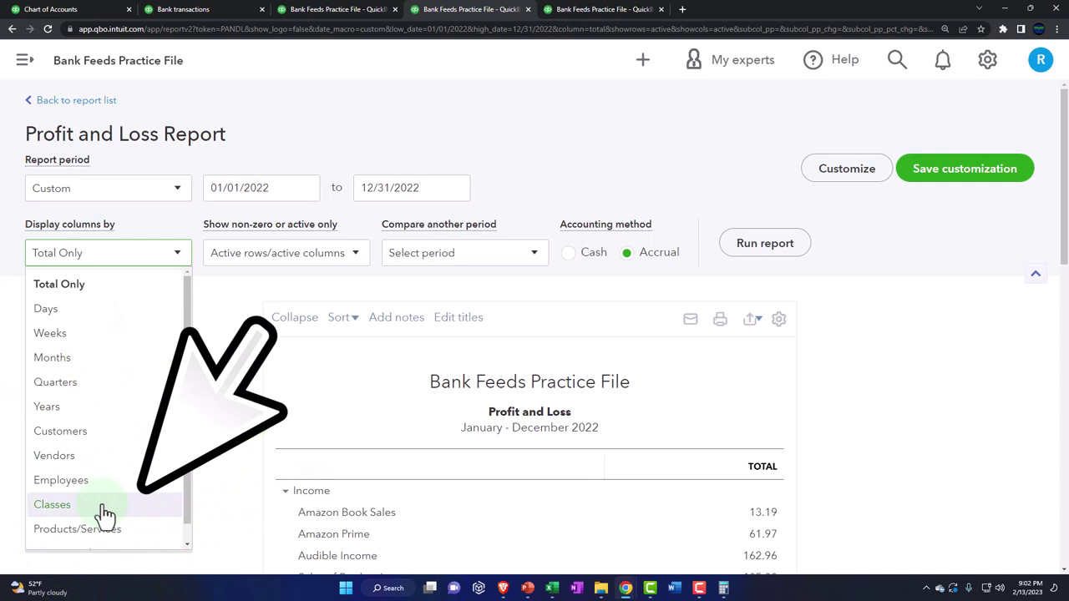
click(214, 422)
scroll(215, 422, down, 2)
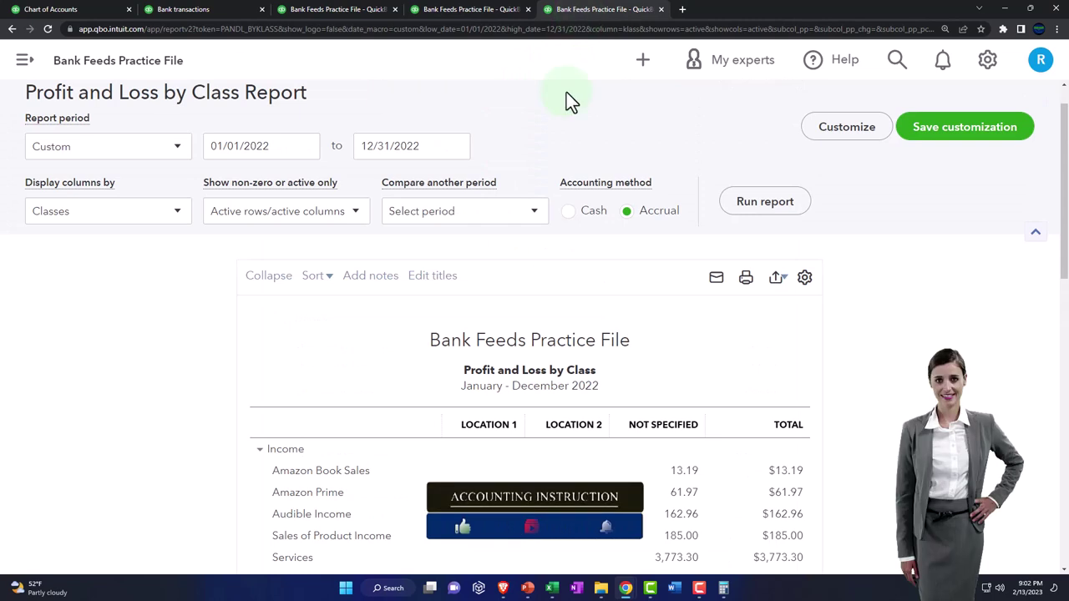
- Drill into the Not Specified amount for Amazon Prime and inspect the class field of the 1.00 deposit dated 08/29/2022
scroll(464, 340, down, 2)
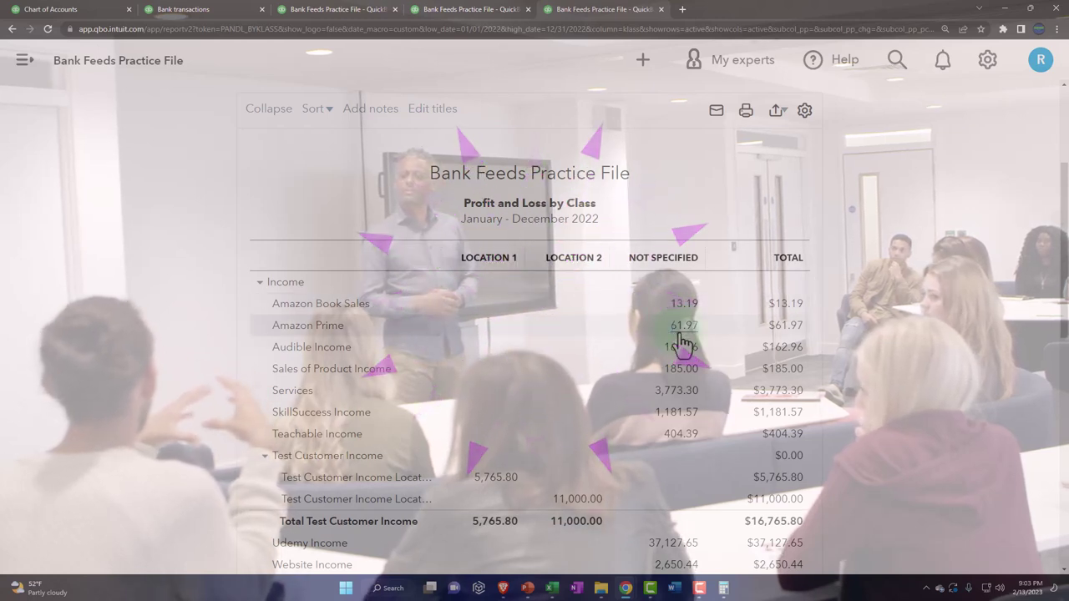
click(681, 327)
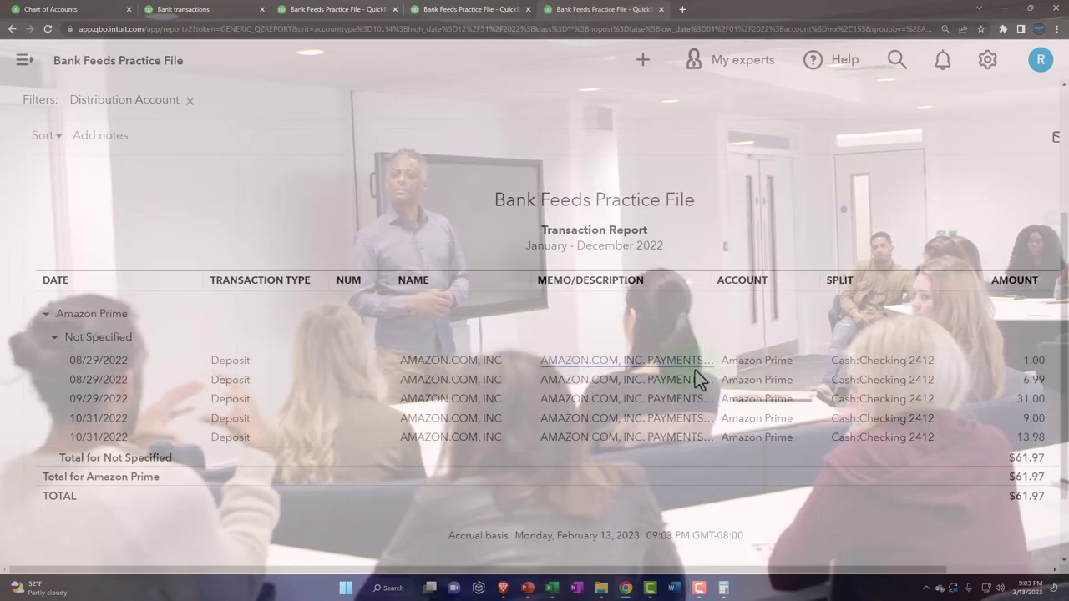
click(867, 369)
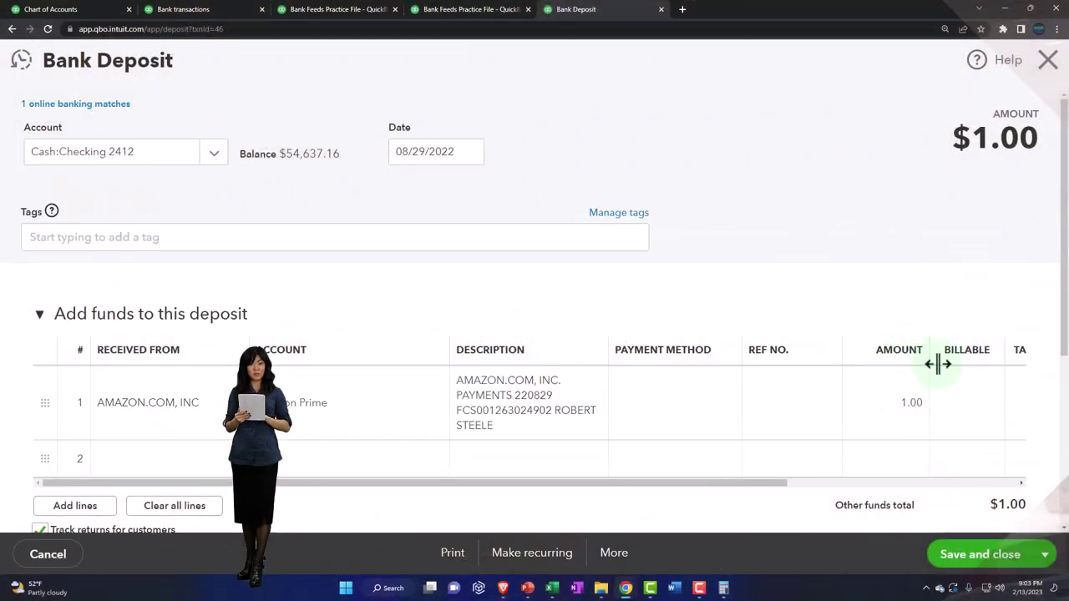
drag(773, 486, 944, 483)
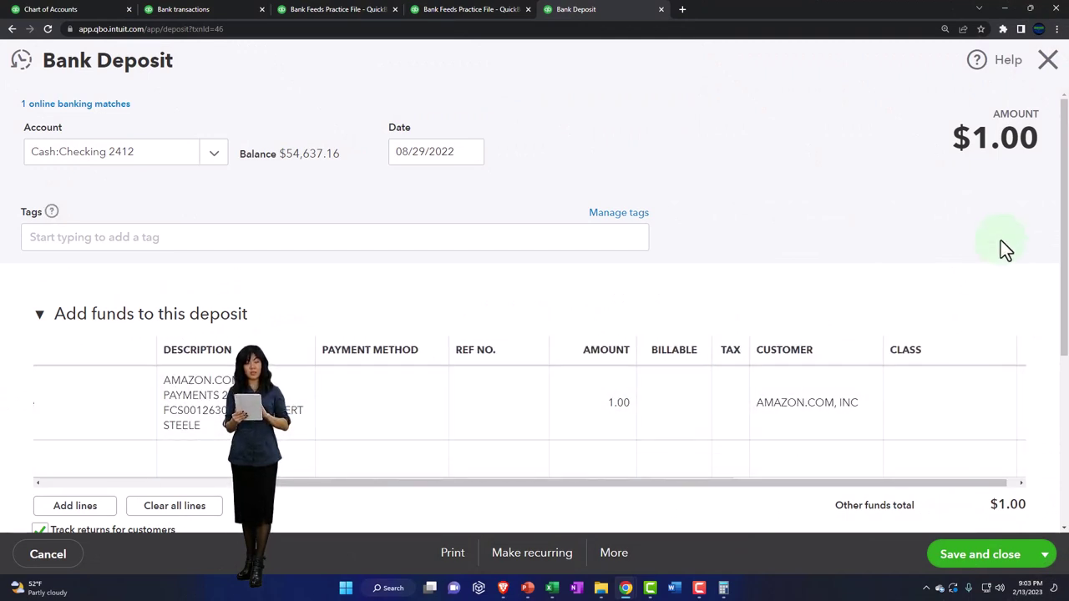
- Close the Amazon deposit without changes and return to the Profit and Loss by Class report
click(1047, 62)
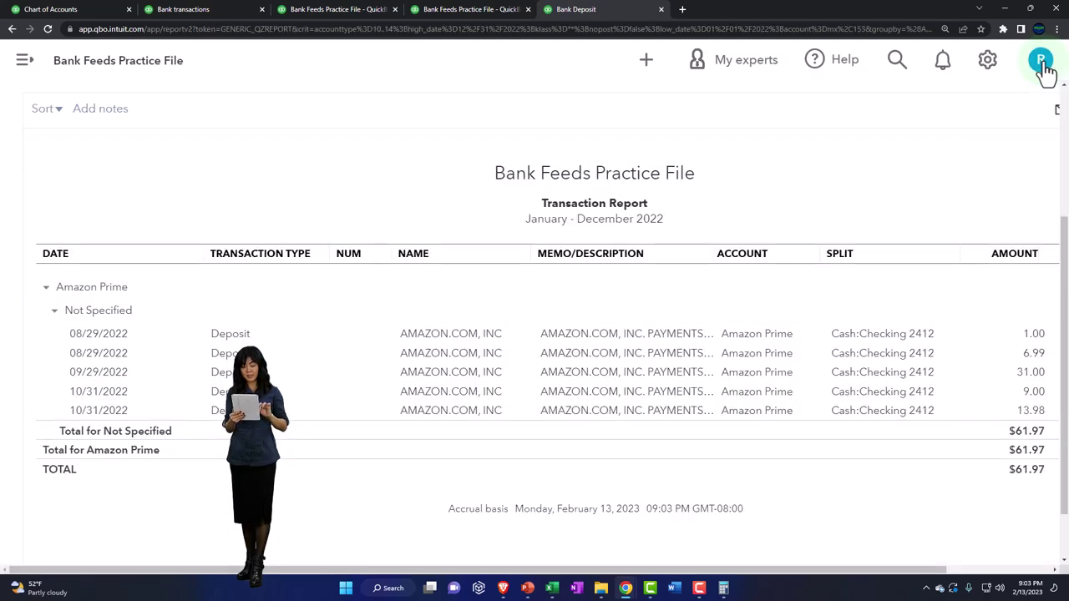
scroll(114, 285, up, 3)
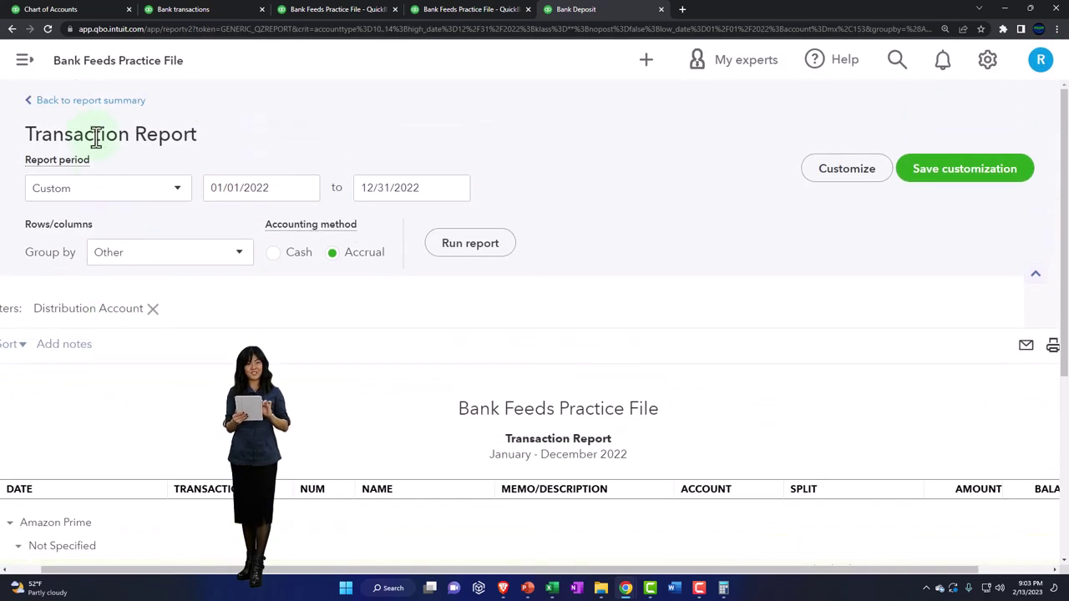
click(87, 107)
scroll(84, 112, down, 3)
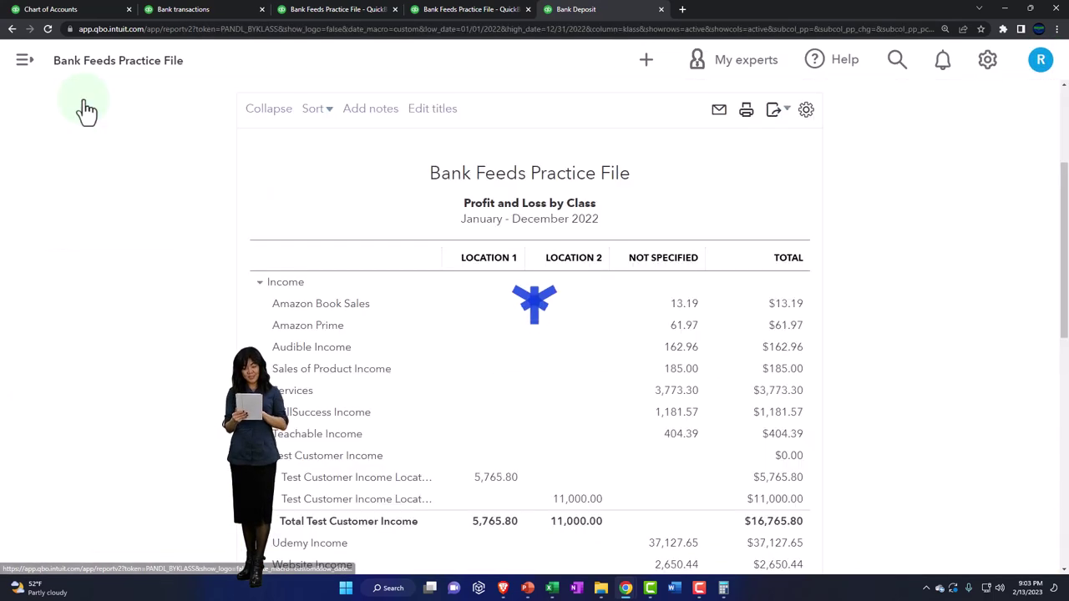
- Drill into the Test Expense Account - Location 2 amount and examine the category details of the Daily Marke expense dated 10/01/2022
scroll(144, 414, down, 2)
scroll(145, 415, down, 5)
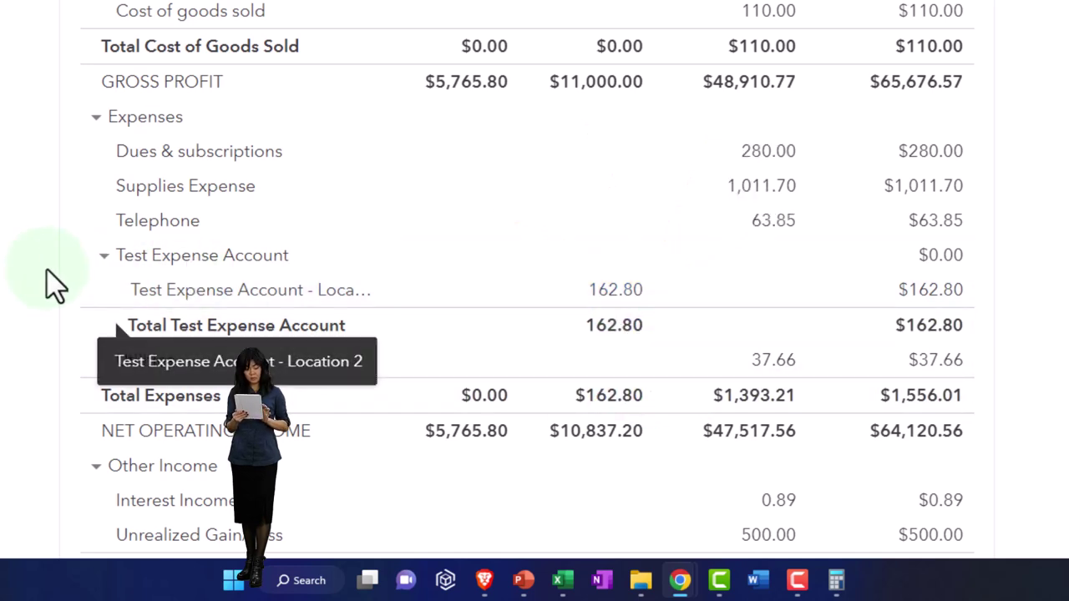
scroll(259, 271, down, 2)
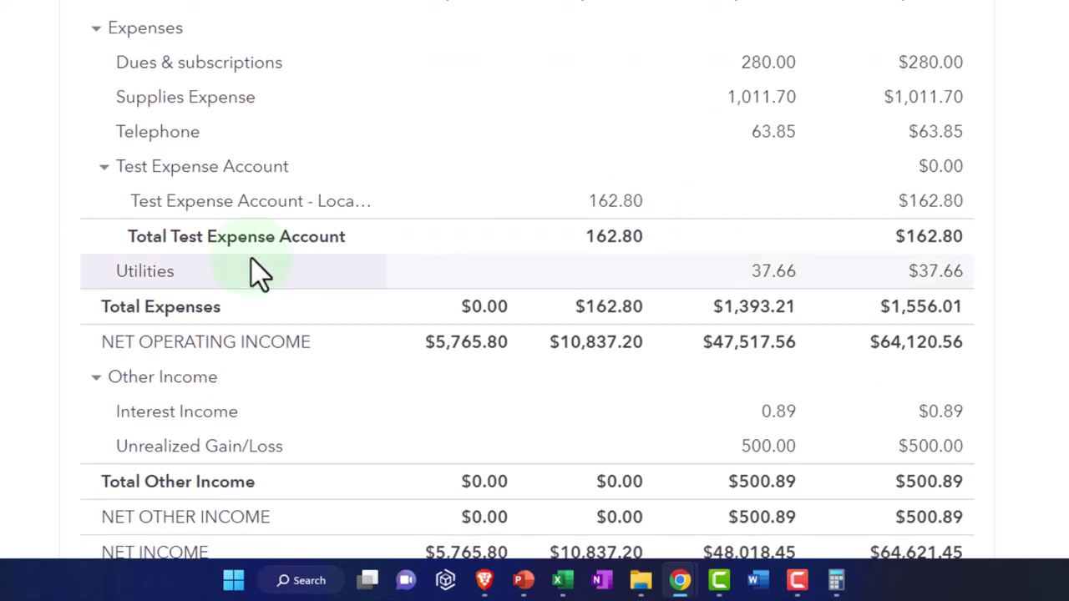
click(616, 202)
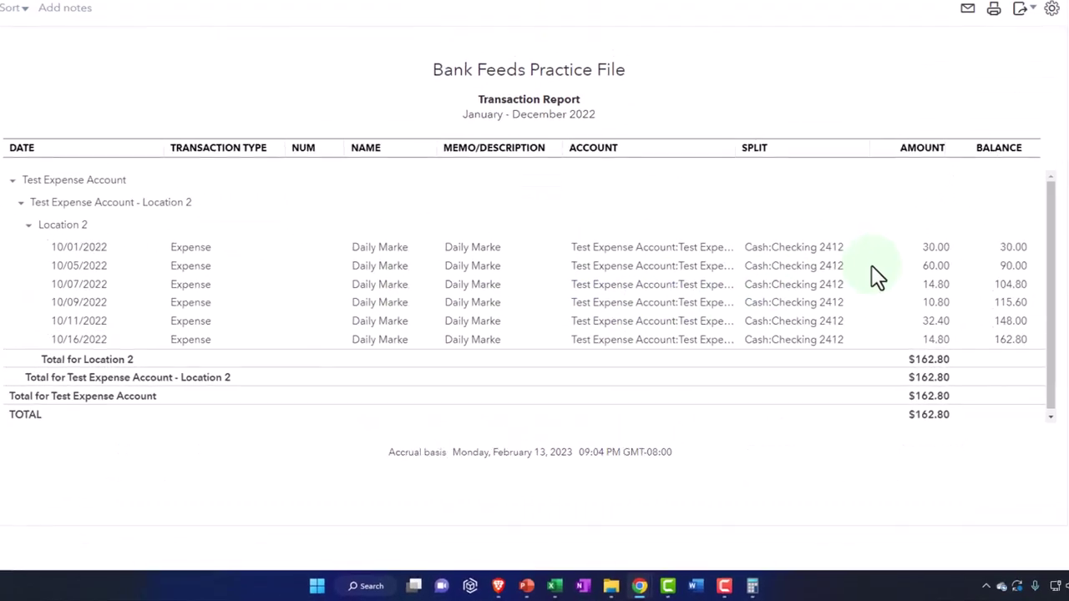
click(943, 245)
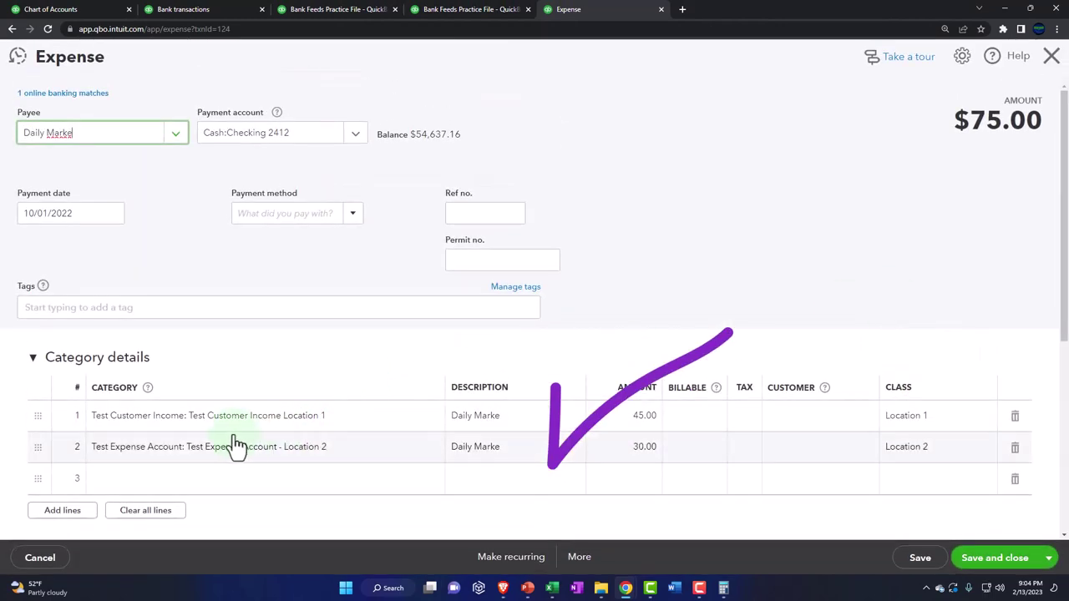
drag(446, 383, 242, 395)
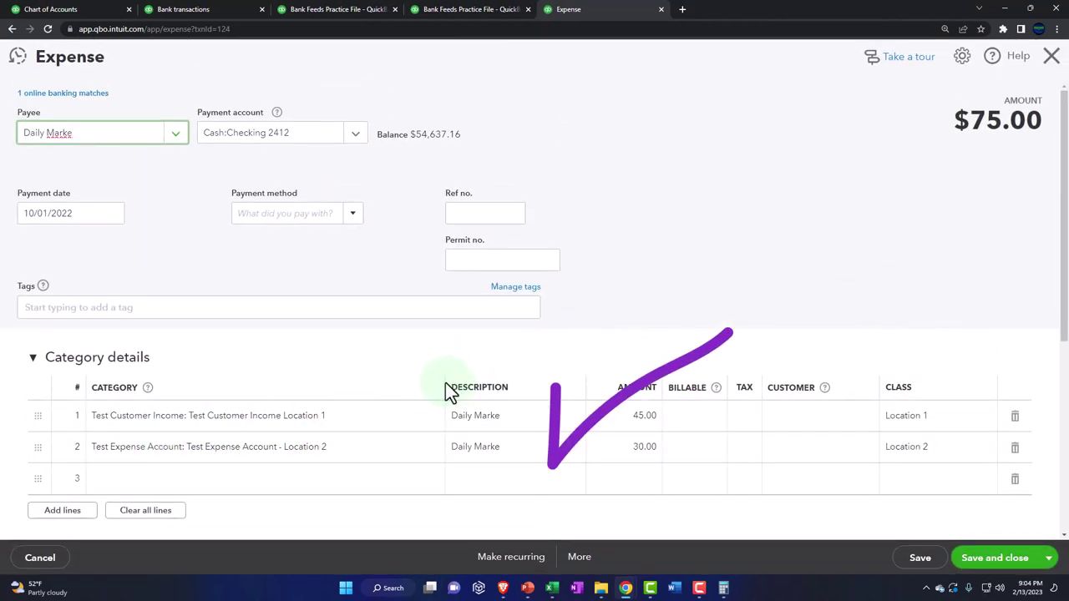
drag(304, 342, 465, 330)
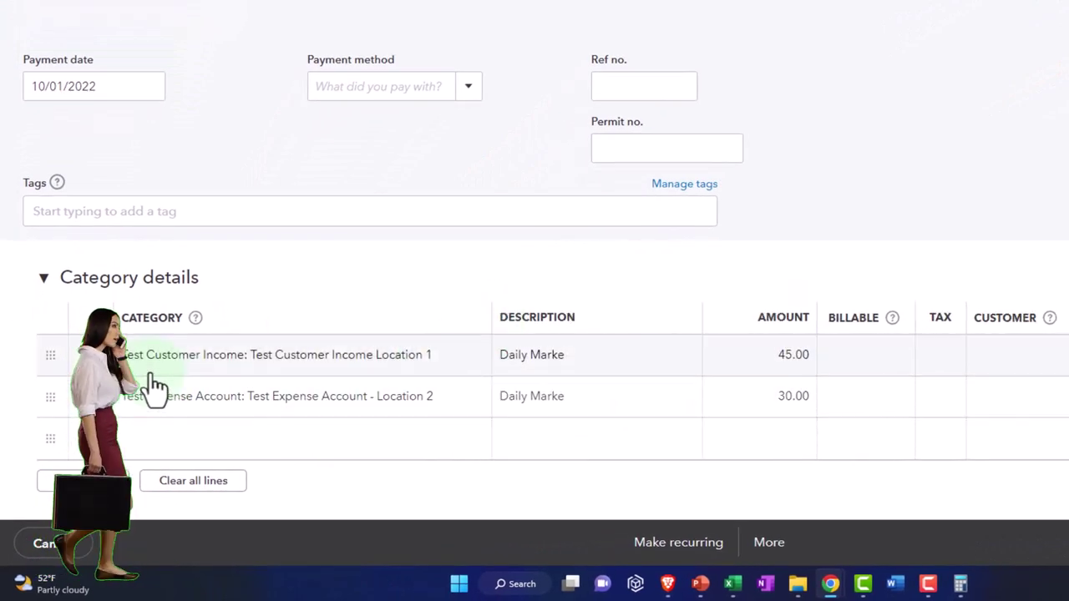
- Set the first line's category to Test Expense Account - Location 1 in the 10/01/2022 Daily Marke expense and save and close it
click(214, 368)
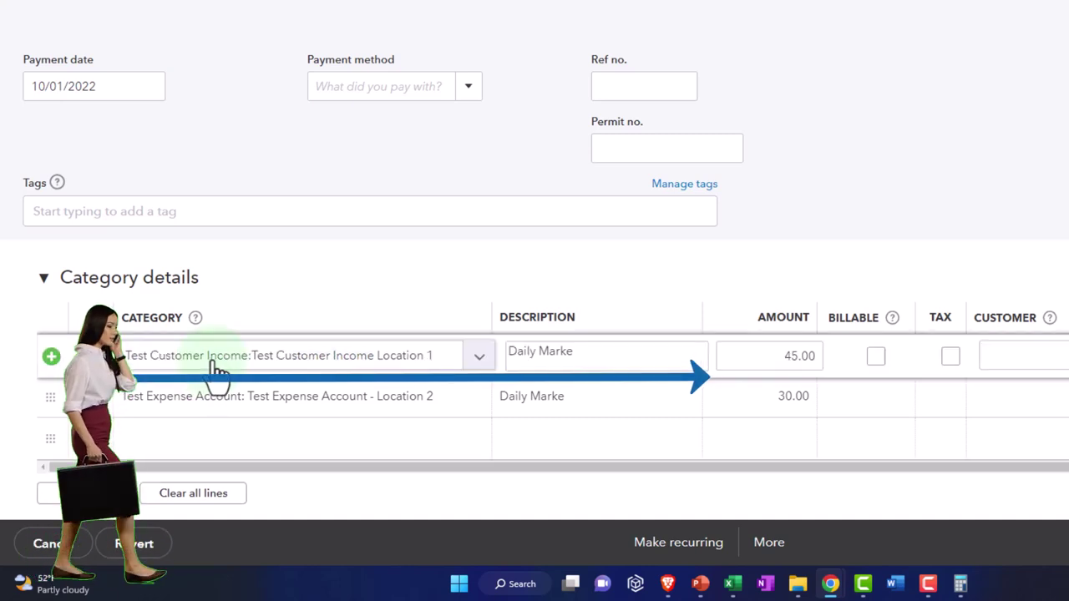
click(478, 360)
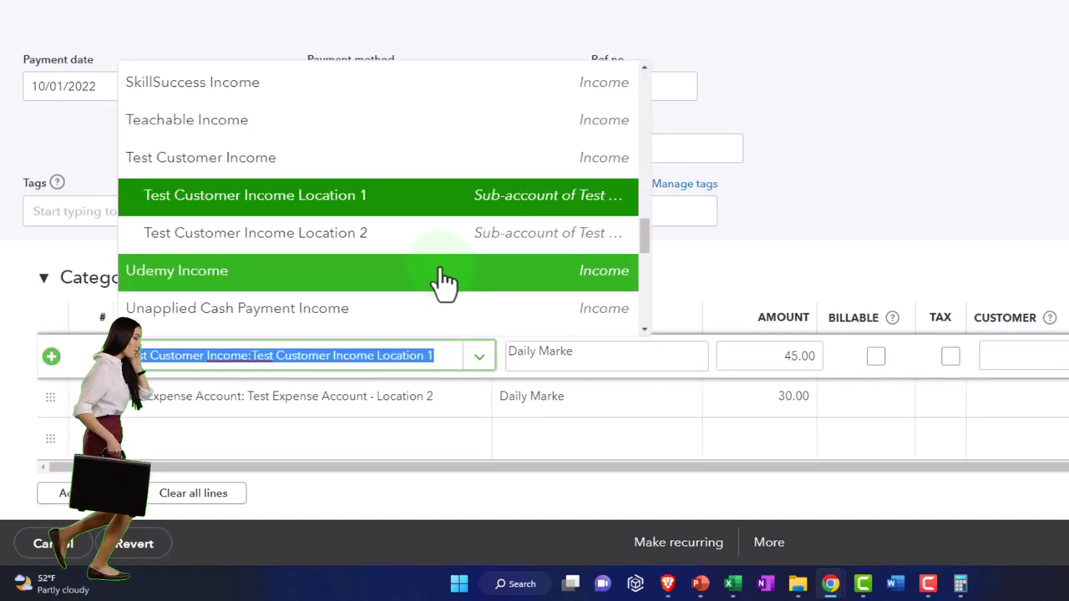
scroll(442, 276, down, 5)
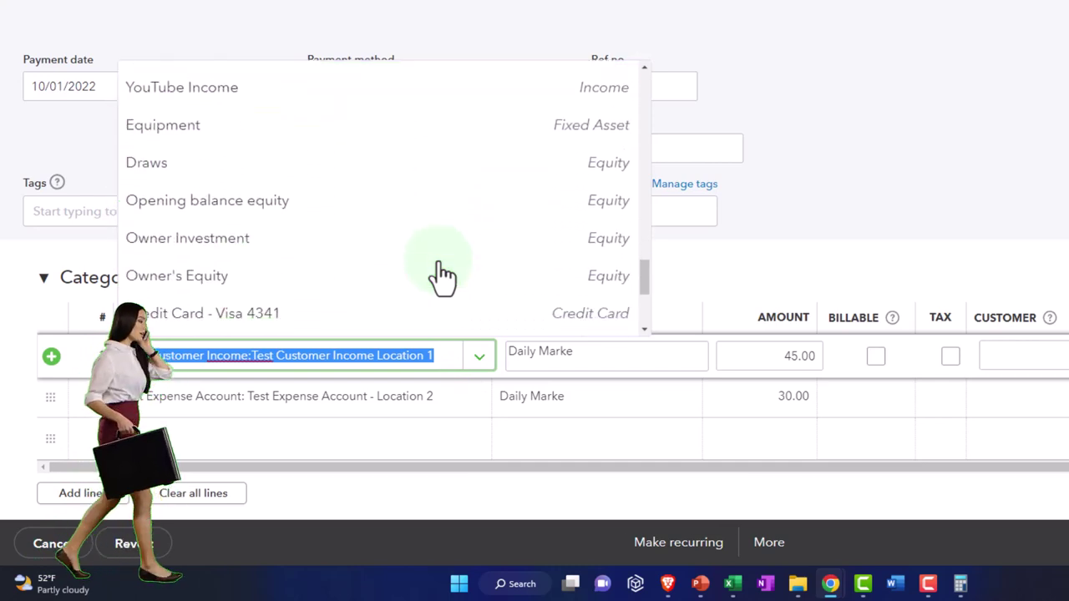
scroll(443, 276, down, 3)
scroll(442, 275, up, 3)
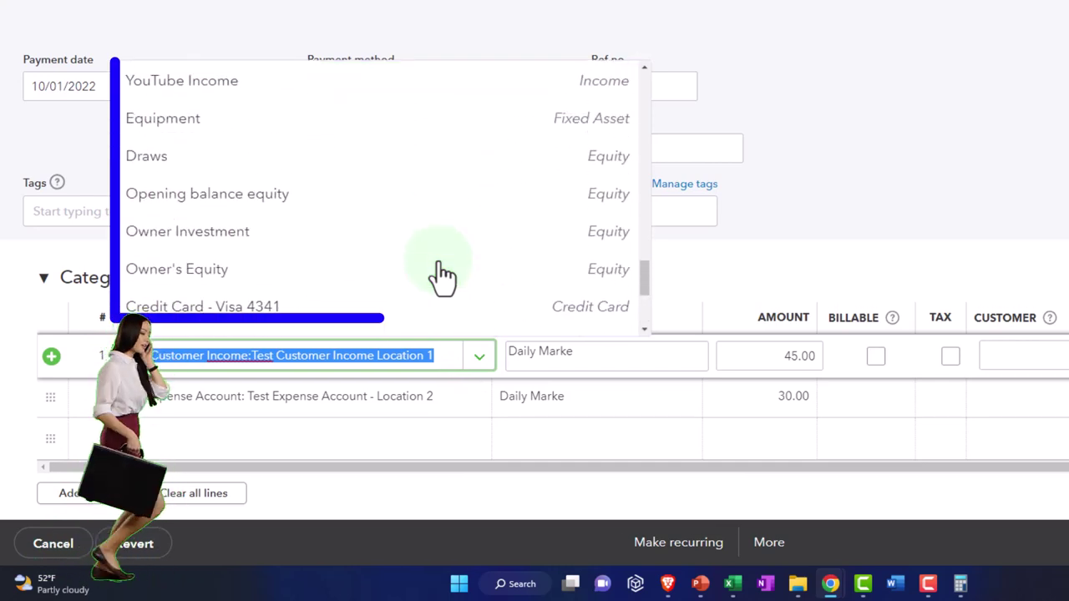
scroll(443, 276, down, 3)
scroll(443, 275, up, 15)
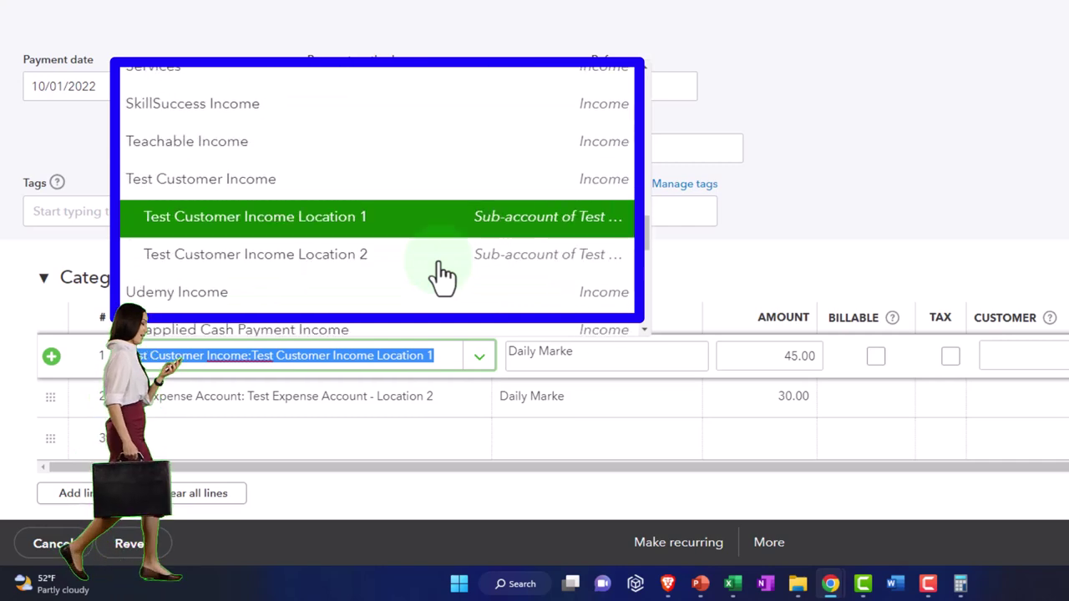
scroll(442, 275, up, 2)
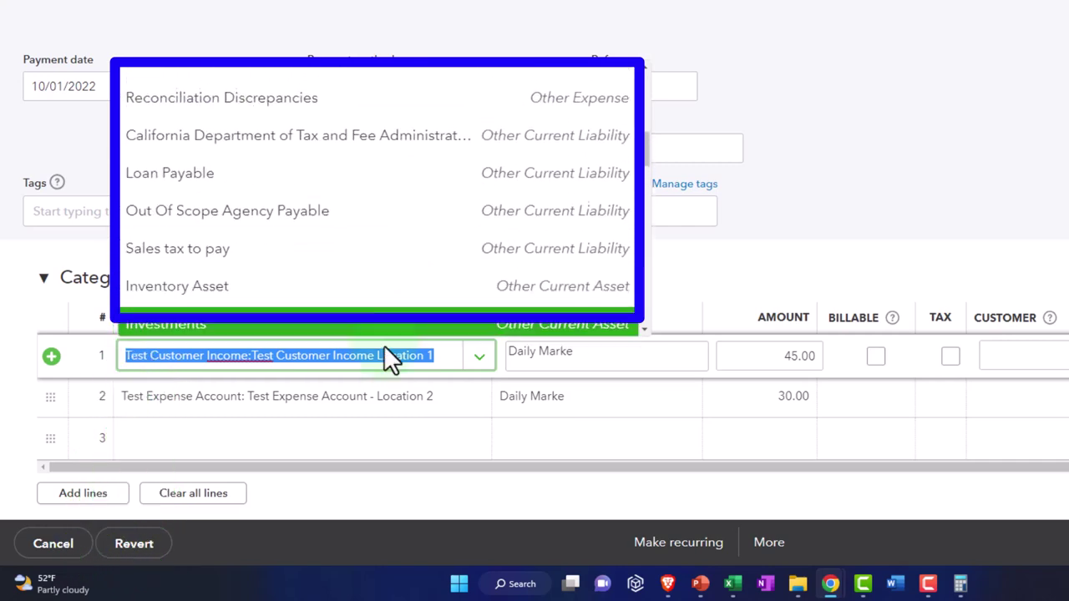
text(test)
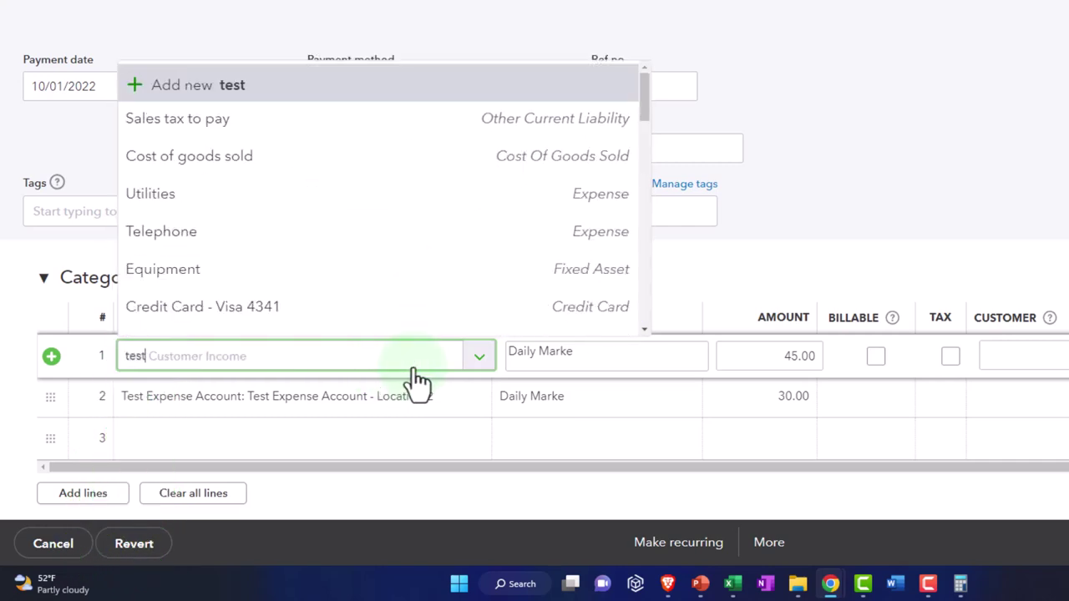
text( ex)
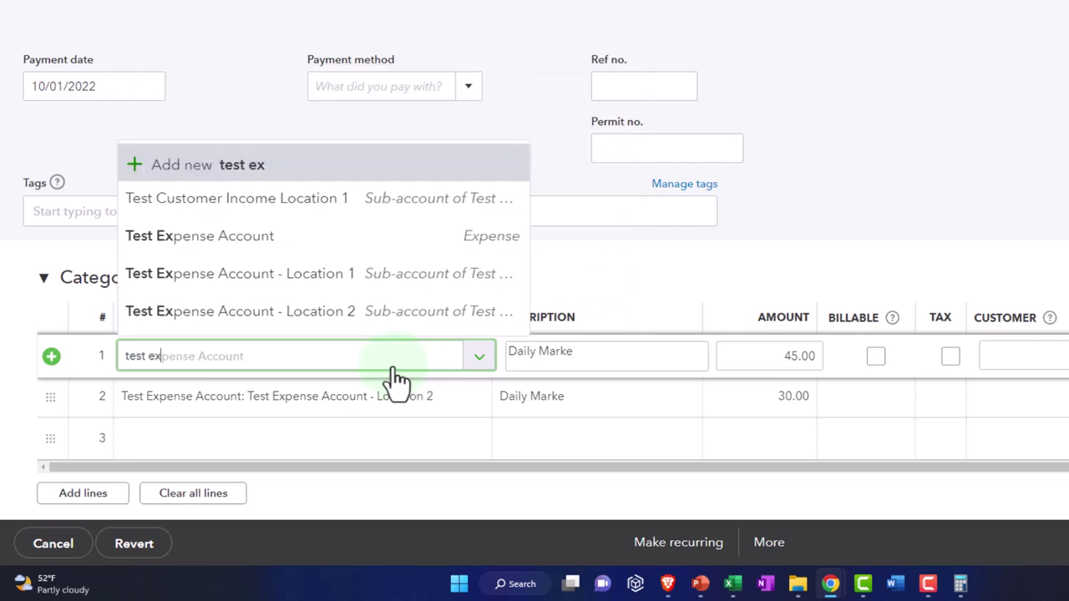
click(288, 294)
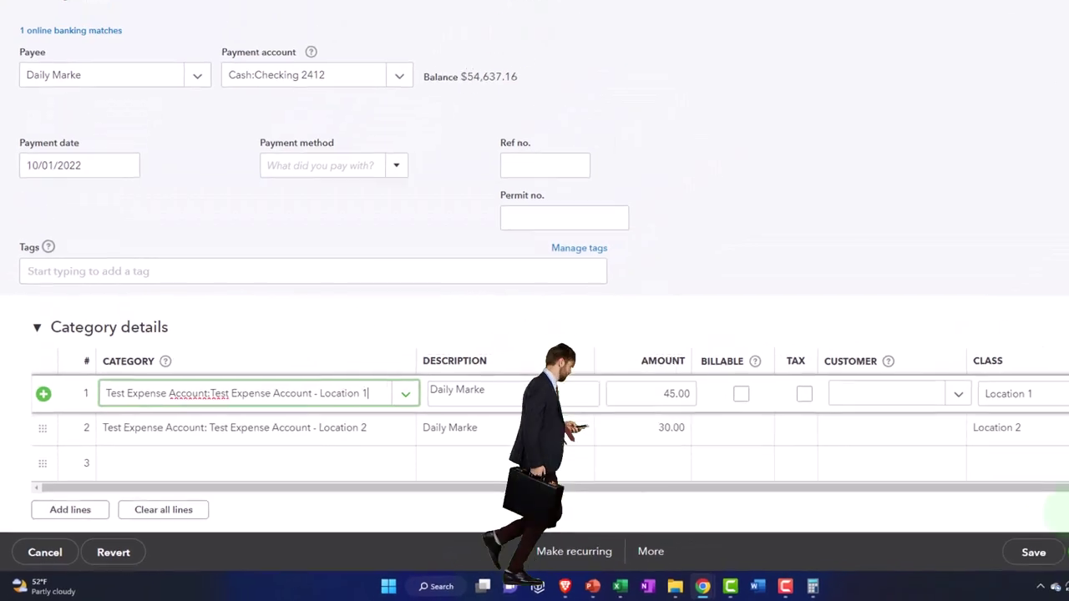
click(977, 564)
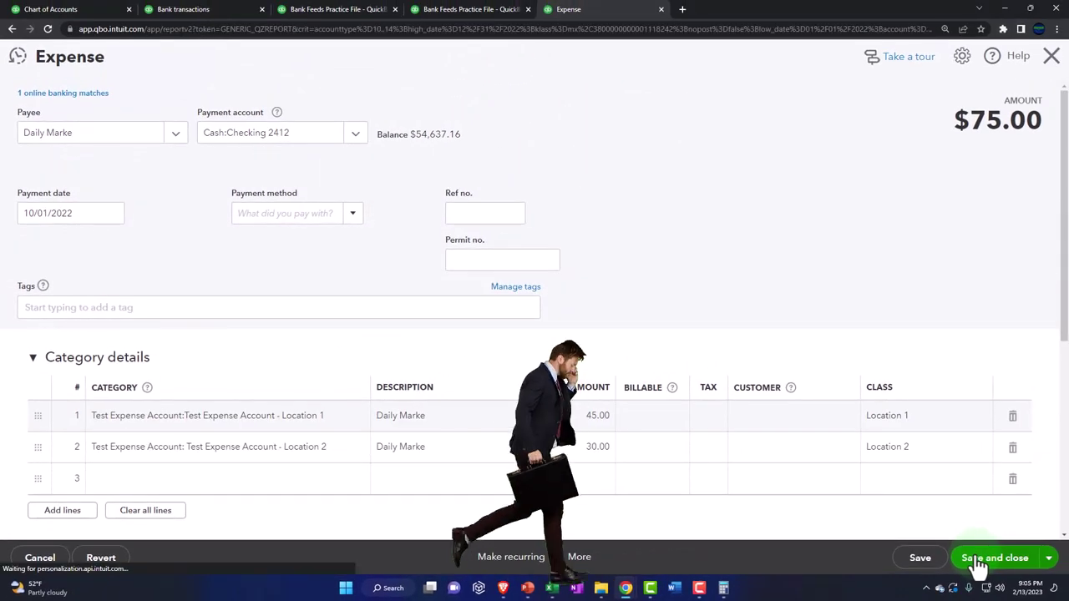
- Reopen the 10/01/2022 Daily Marke expense, save it again with Test Expense Account - Location 1 on the first line, and recheck its lines
click(397, 336)
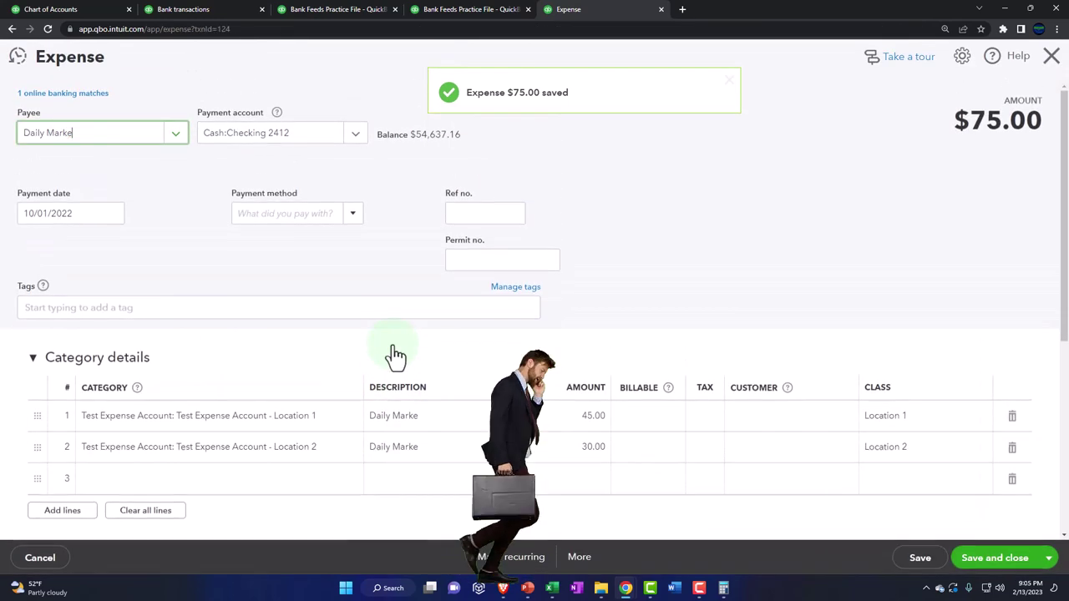
click(326, 429)
drag(321, 427, 86, 424)
text(rte)
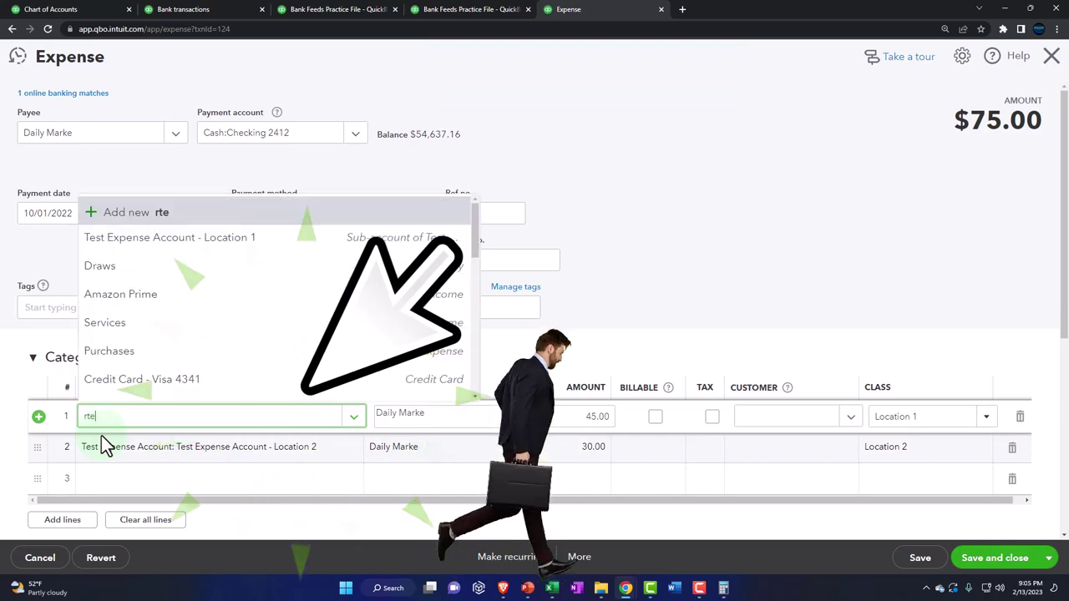
key(BackSpace)
key(BackSpace)
key(BackSpace)
text(Test)
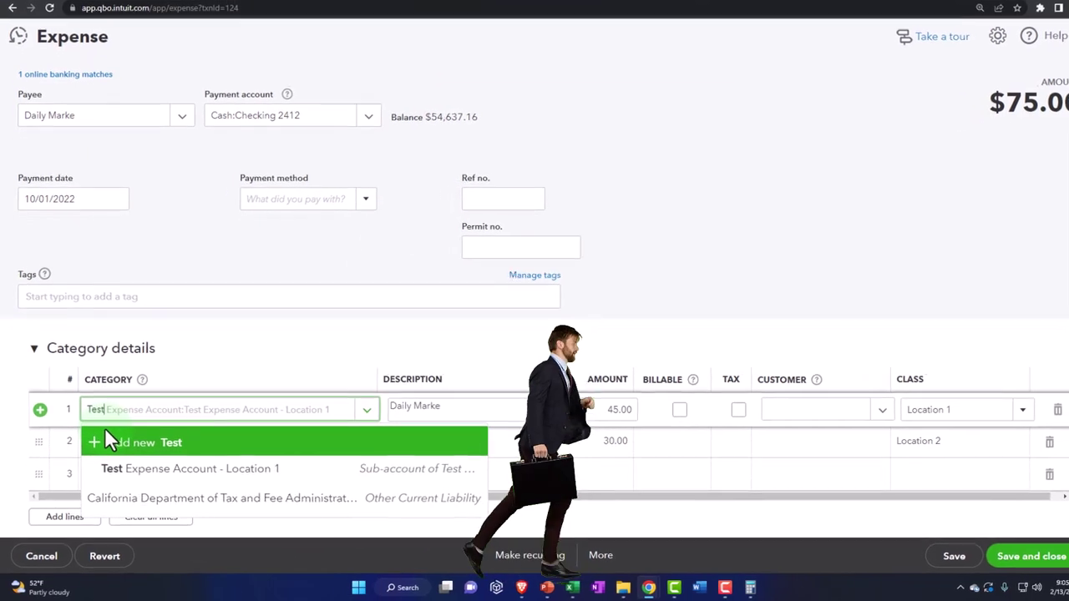
text( expense)
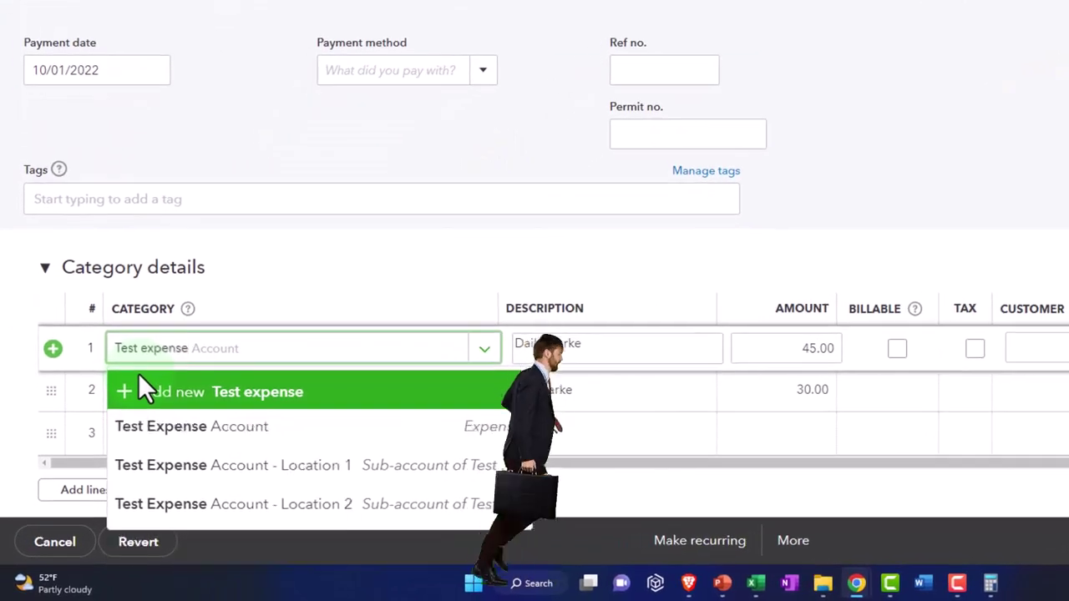
key(Down)
key(Down)
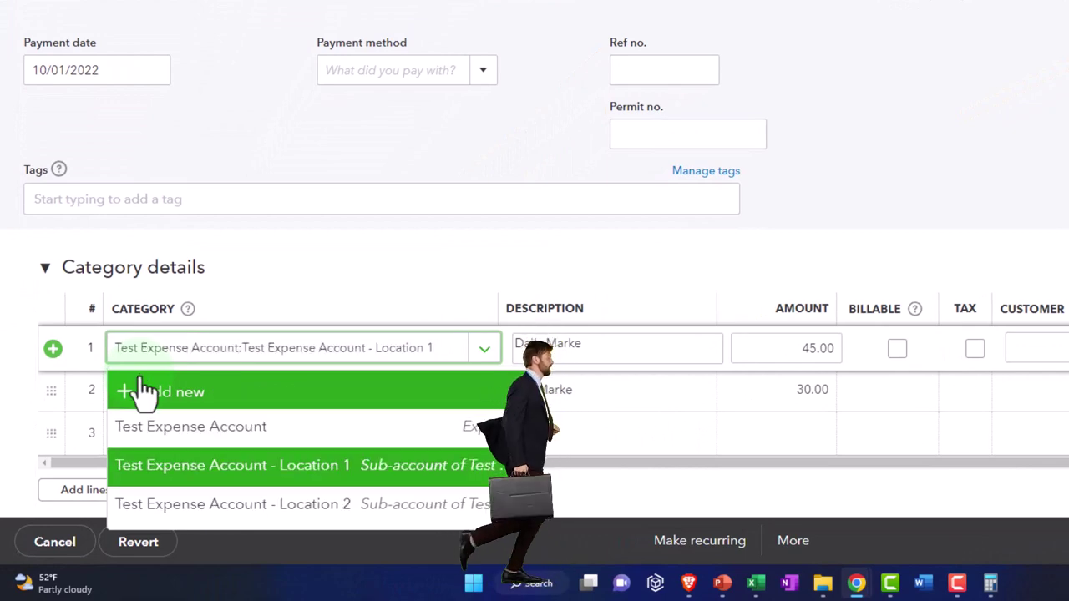
click(261, 469)
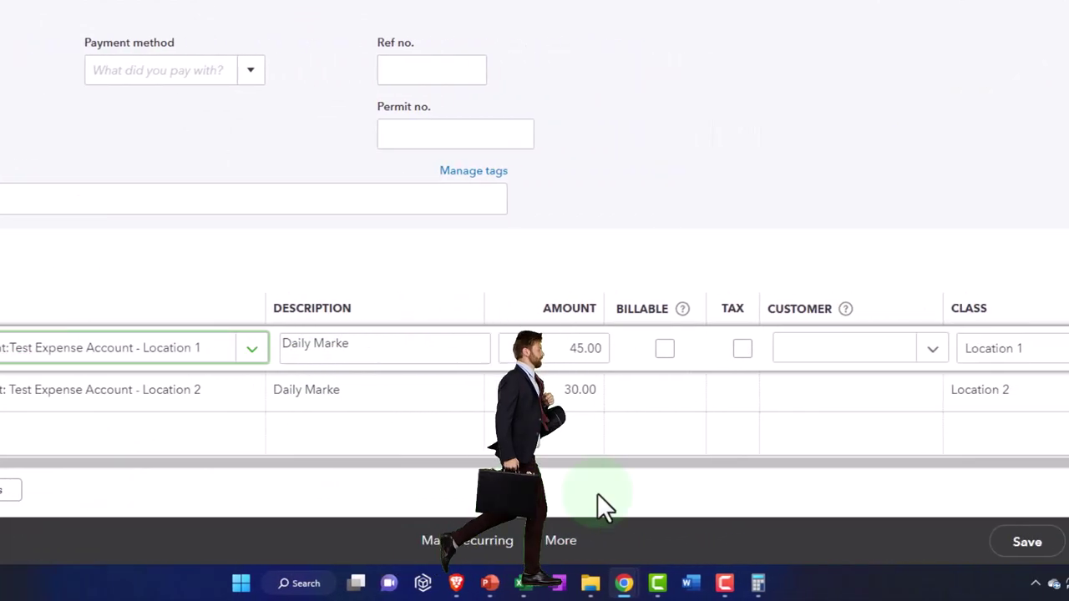
click(972, 542)
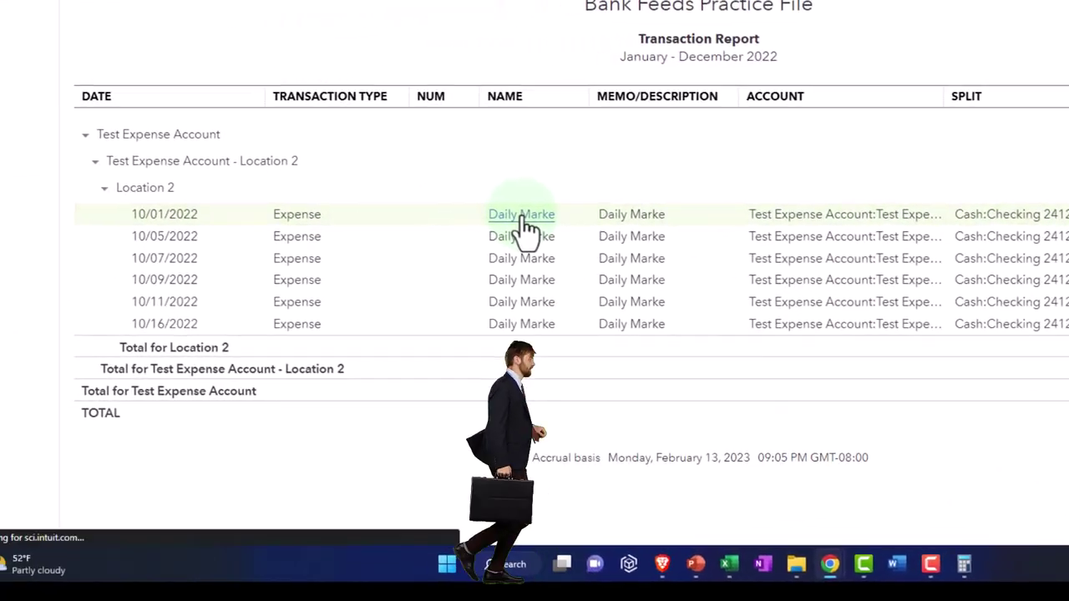
click(517, 217)
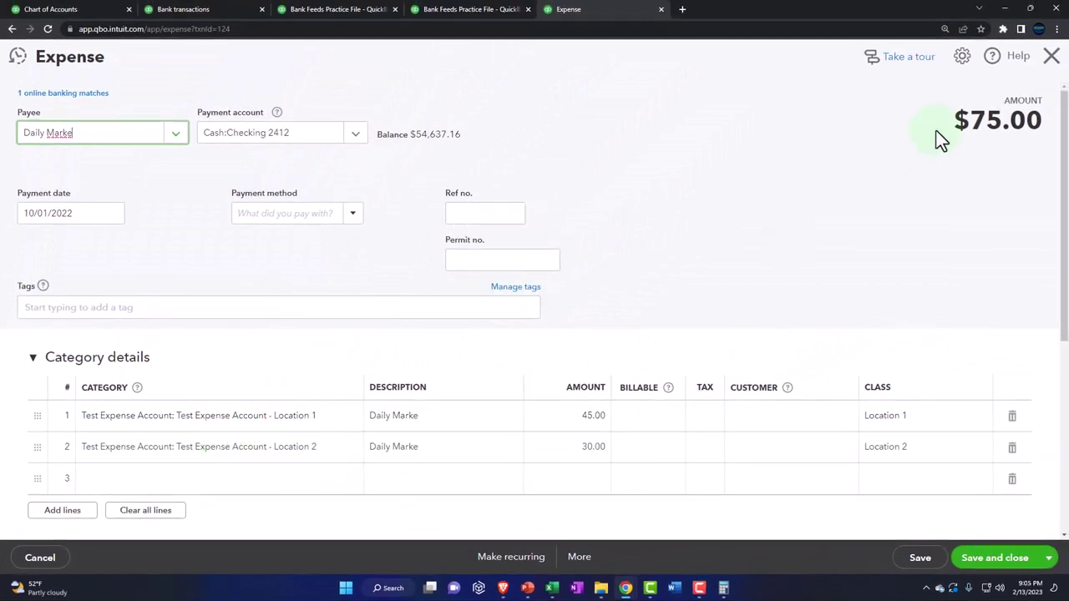
click(1050, 58)
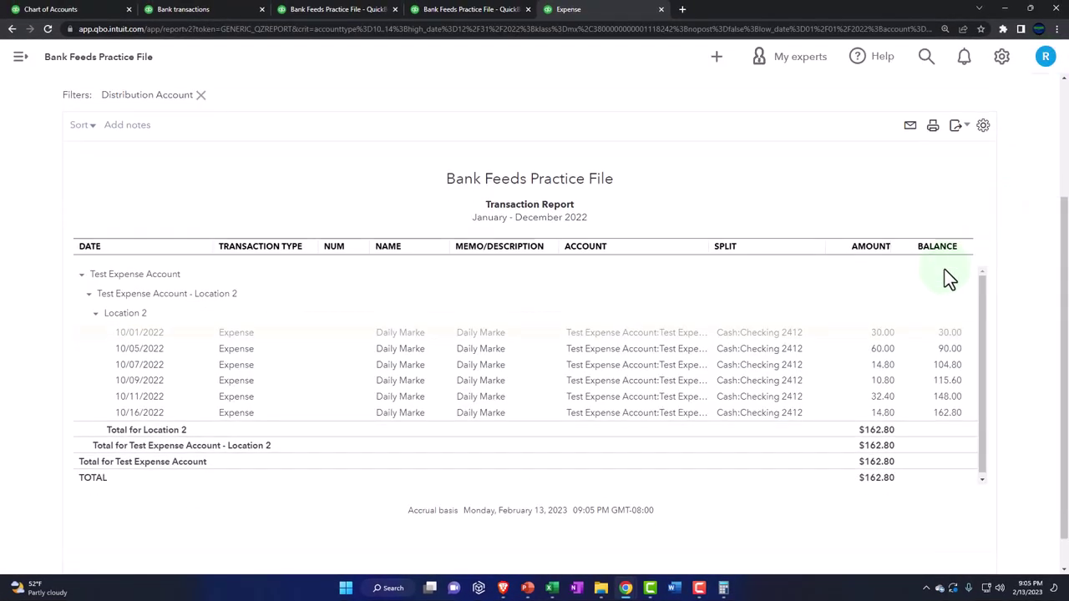
- Change the first line's category to Test Expense Account - Location 1 in the 10/05/2022 Daily Marke expense and save and close it
click(882, 352)
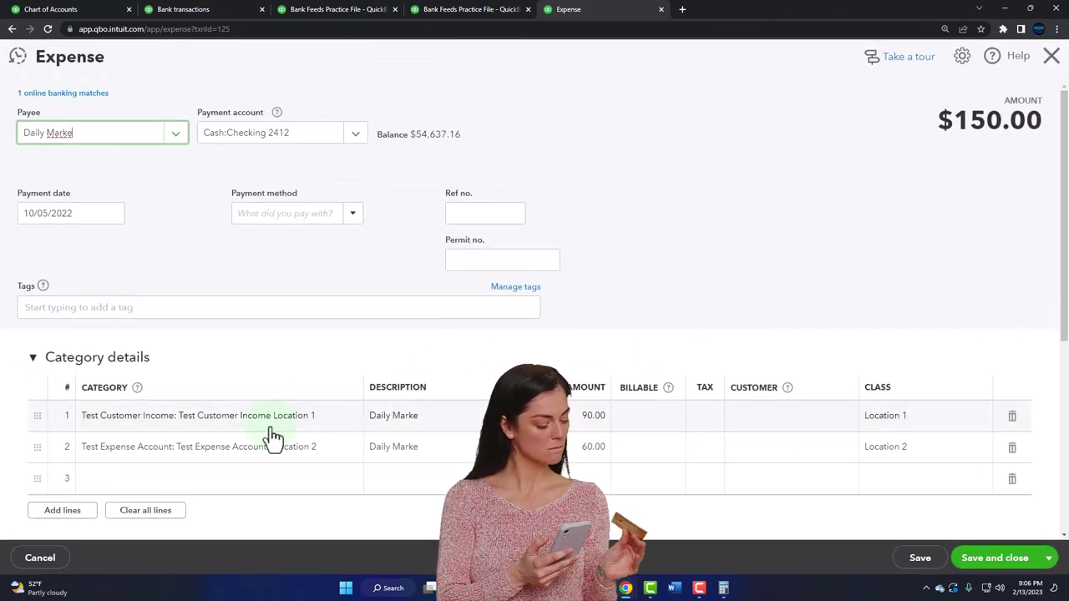
click(253, 417)
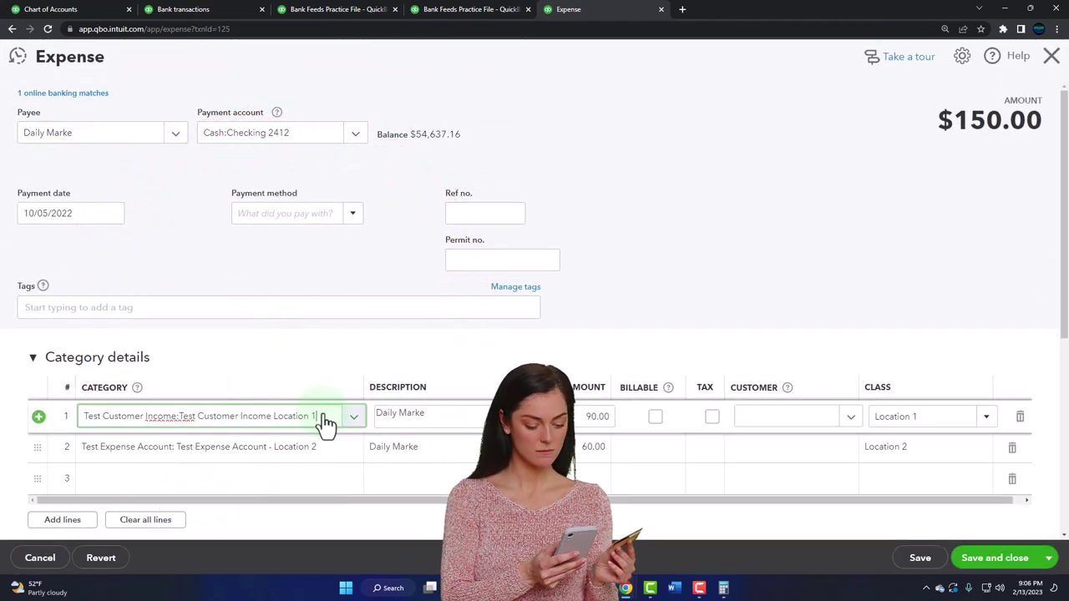
drag(325, 424, 94, 428)
key(BackSpace)
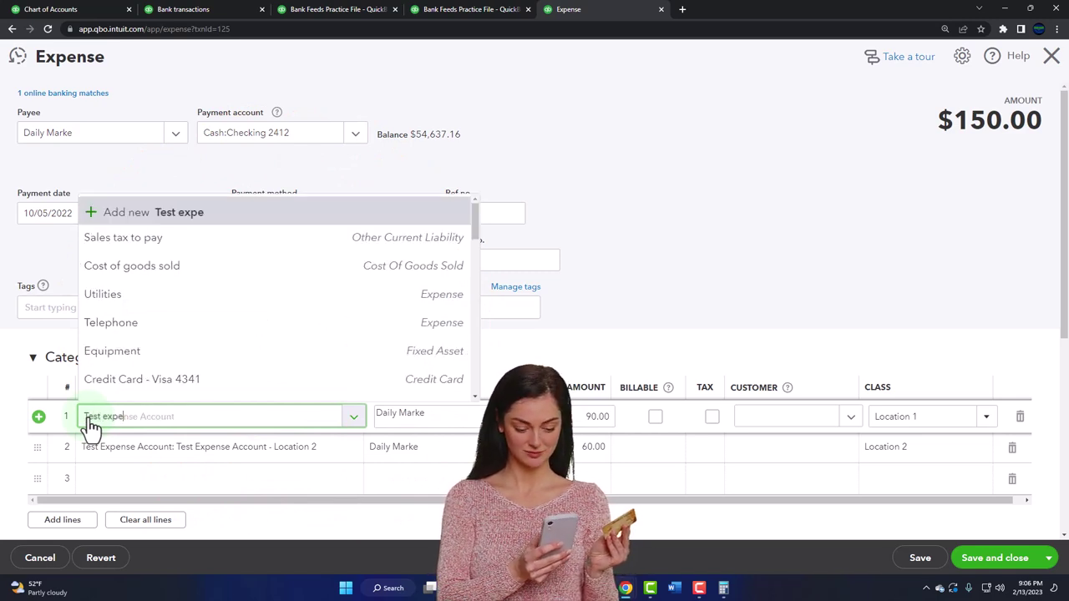
key(Down)
key(Down)
key(Tab)
click(975, 566)
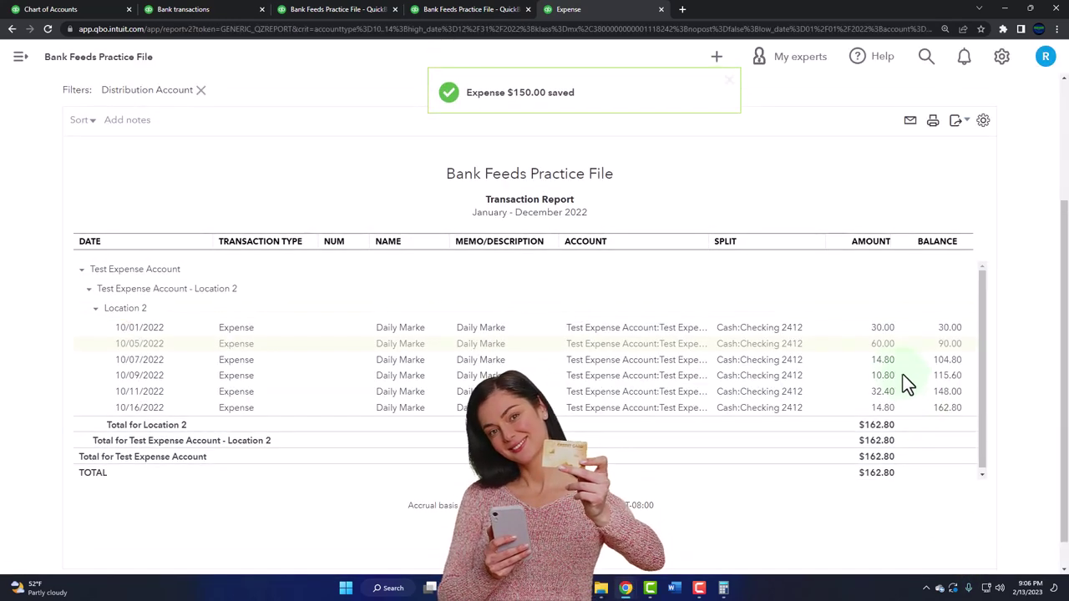
- Correct the 10/07/2022 Daily Marke expense by setting its first line's category to Test Expense Account - Location 1, and save and close it
click(883, 367)
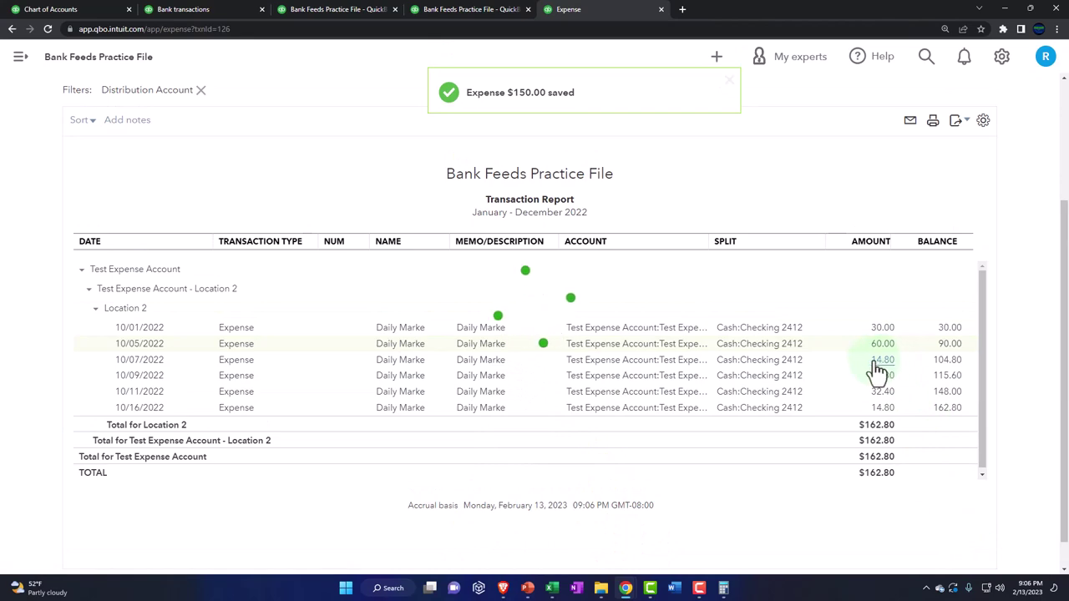
click(399, 386)
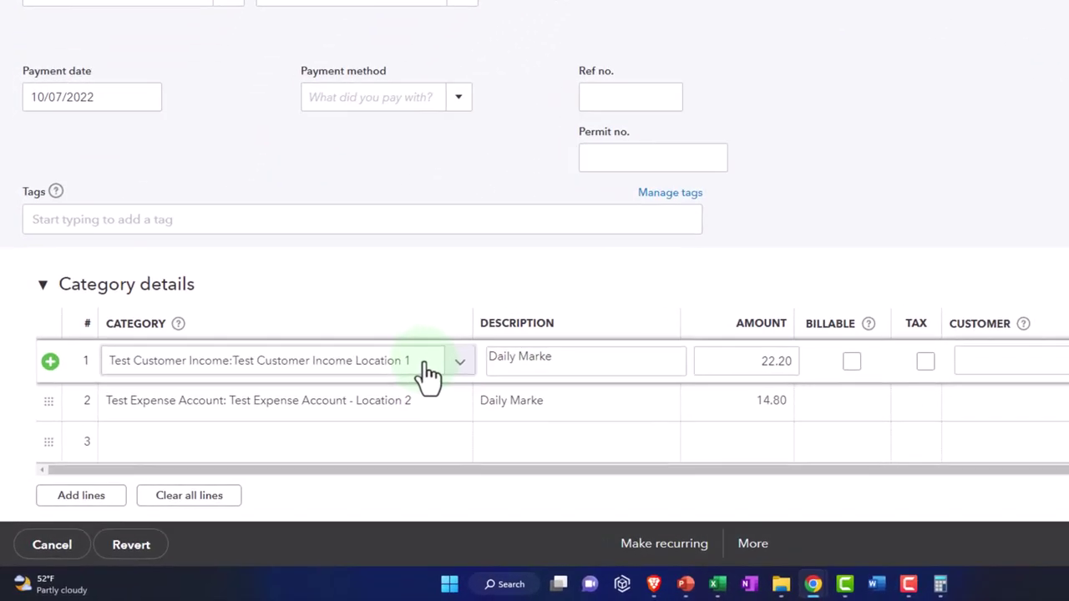
text(Test e)
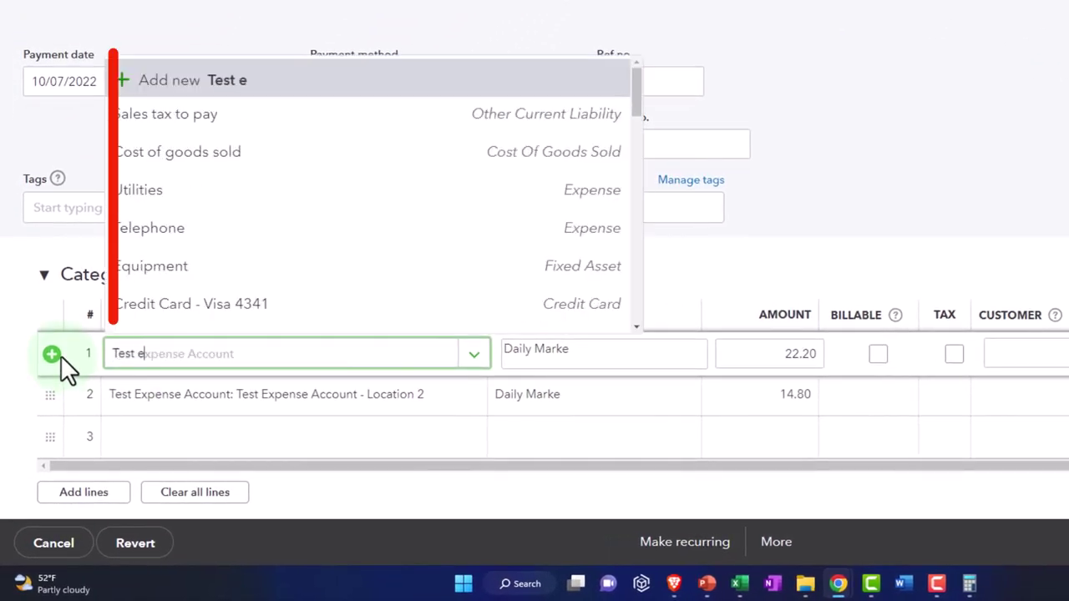
text(xpense accoun)
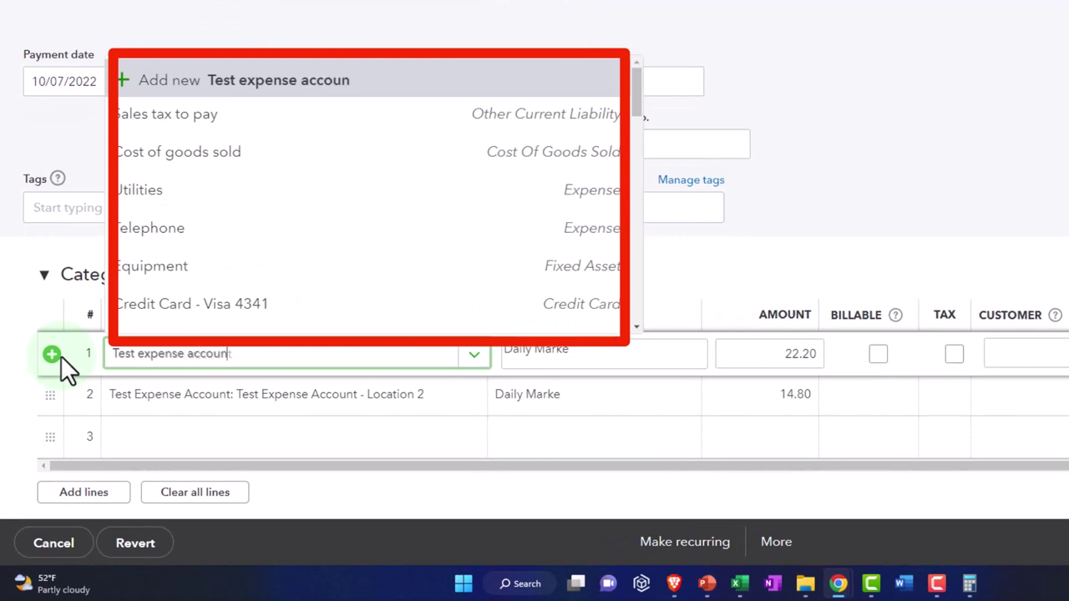
key(BackSpace)
key(BackSpace)
key(BackSpace)
key(BackSpace)
key(BackSpace)
key(BackSpace)
key(BackSpace)
key(BackSpace)
key(BackSpace)
key(BackSpace)
key(BackSpace)
key(BackSpace)
key(BackSpace)
key(BackSpace)
key(BackSpace)
key(BackSpace)
key(BackSpace)
key(BackSpace)
key(BackSpace)
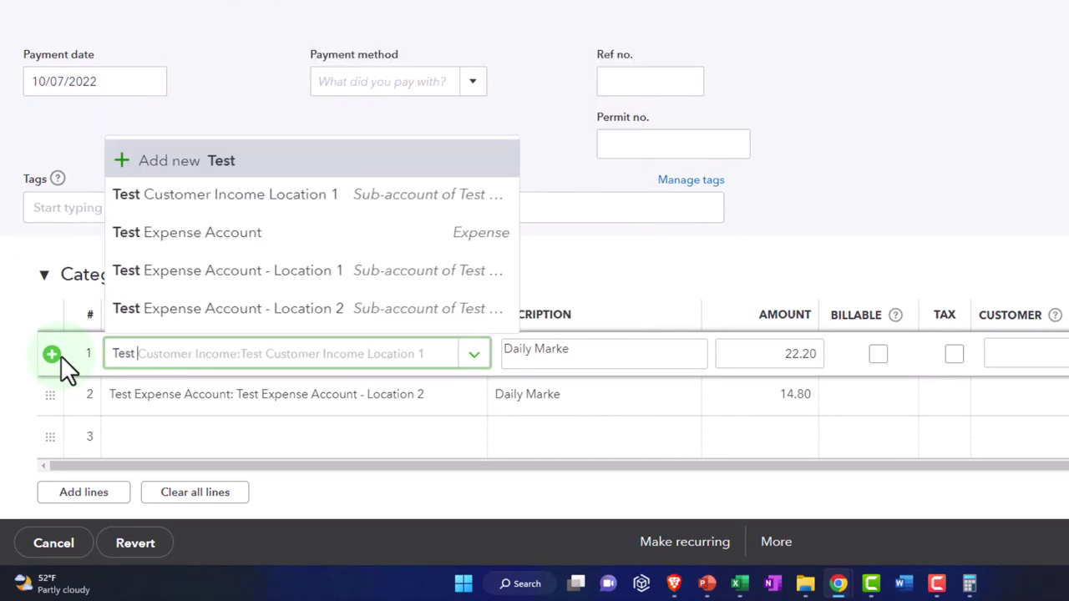
text(test expense)
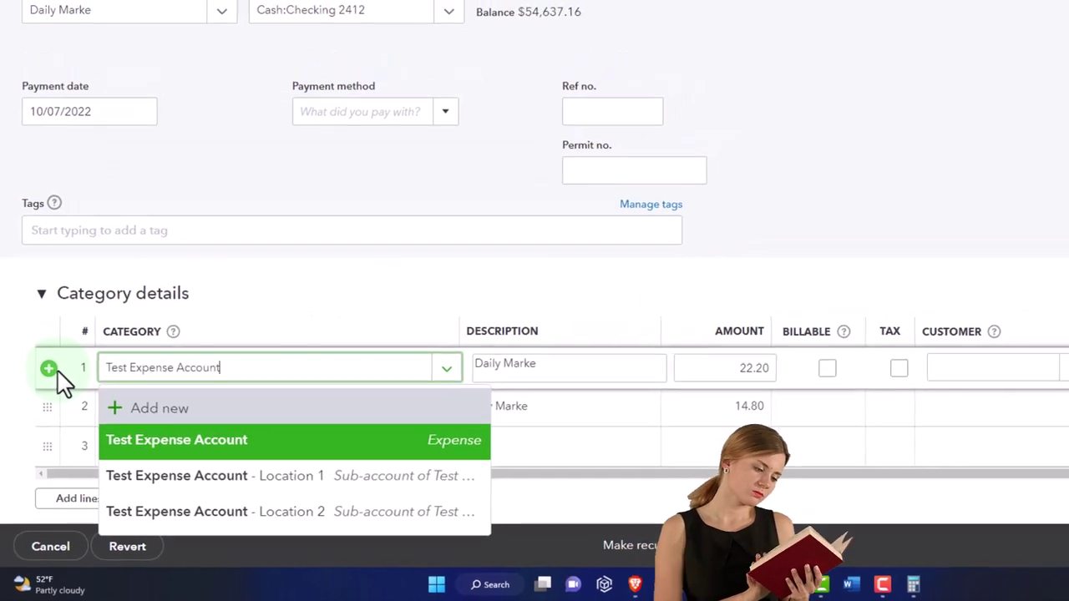
key(Down)
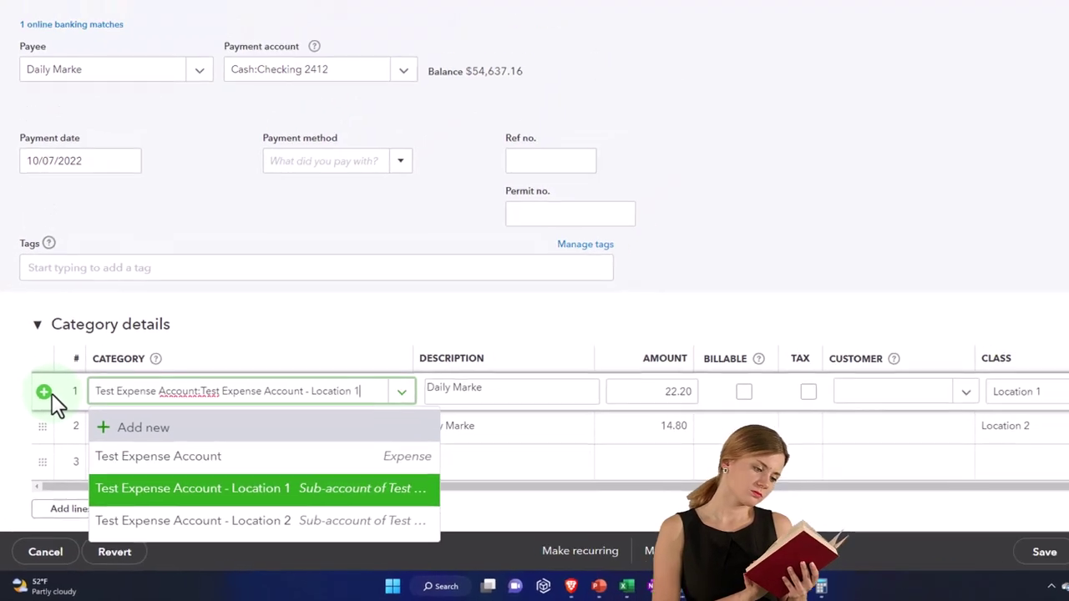
key(Tab)
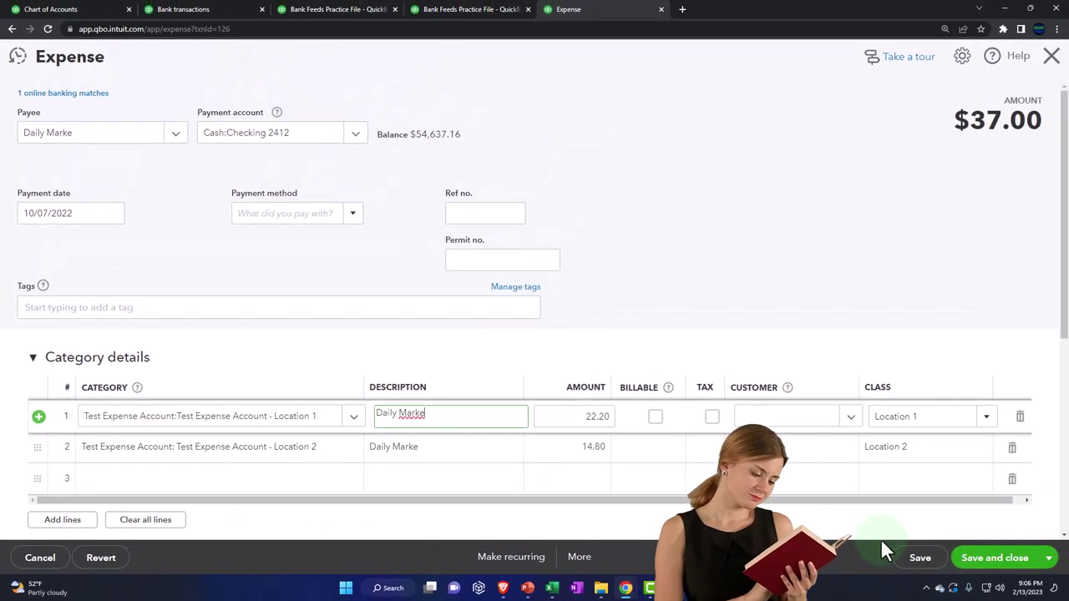
click(969, 570)
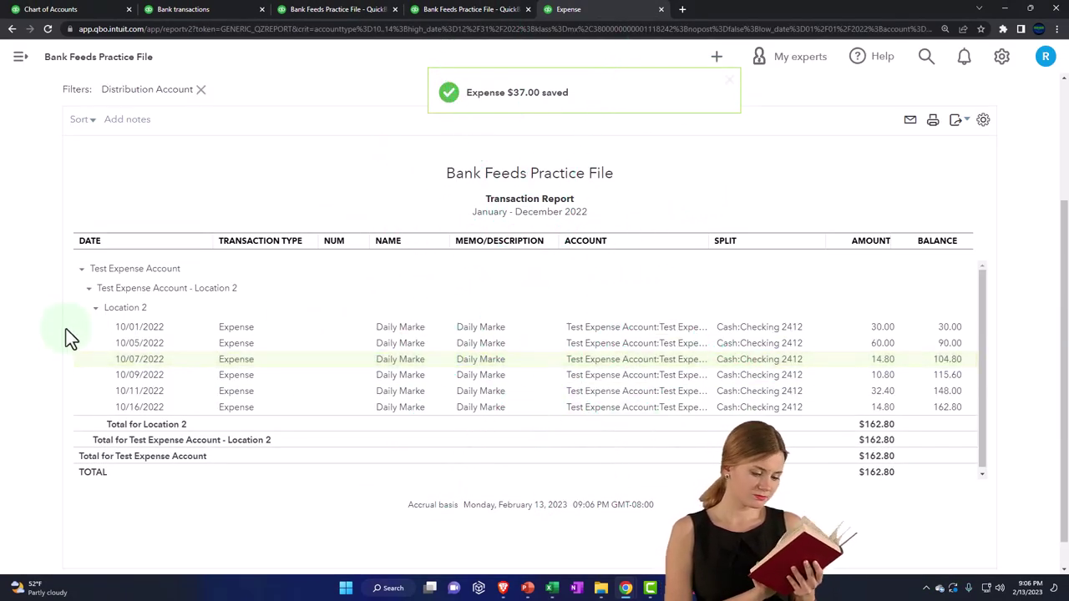
- Return to the Profit and Loss by Class report and review the income and expense amounts under Location 1 and Location 2
scroll(67, 329, up, 2)
click(67, 92)
scroll(133, 267, down, 10)
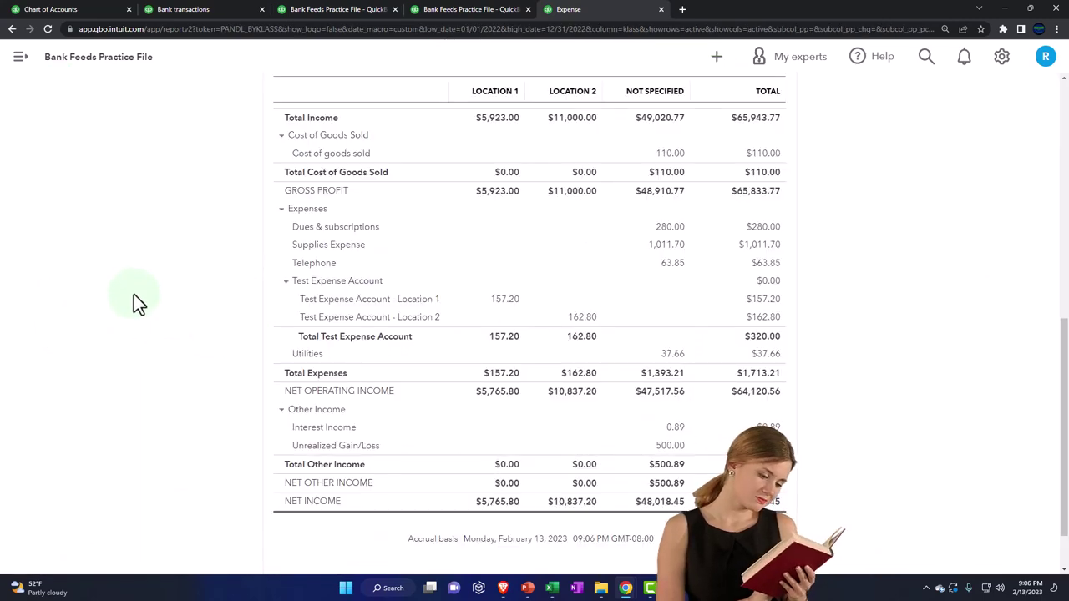
scroll(135, 294, up, 10)
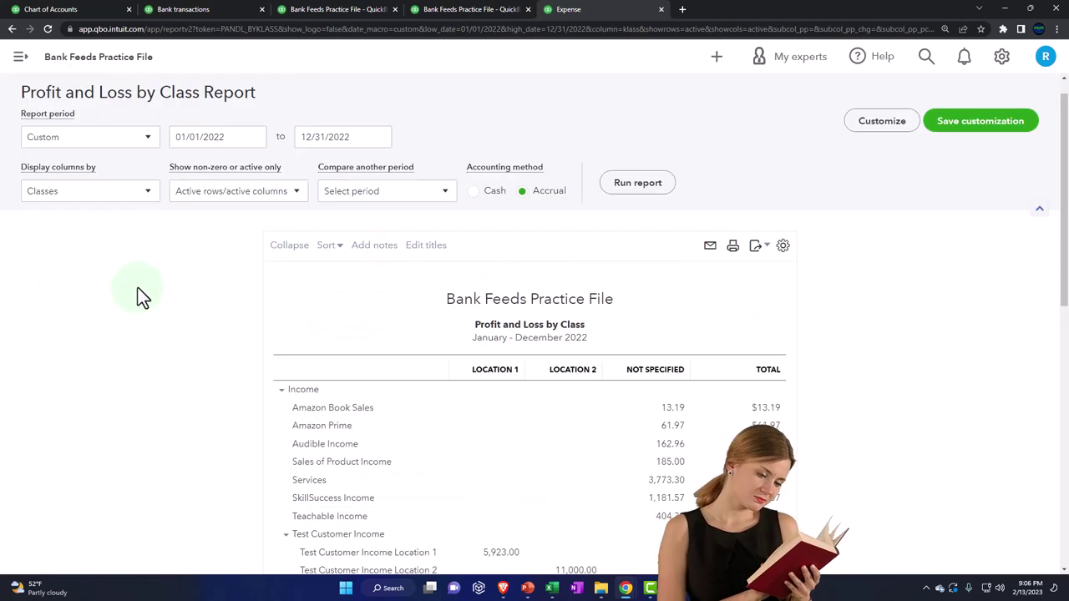
scroll(191, 279, down, 2)
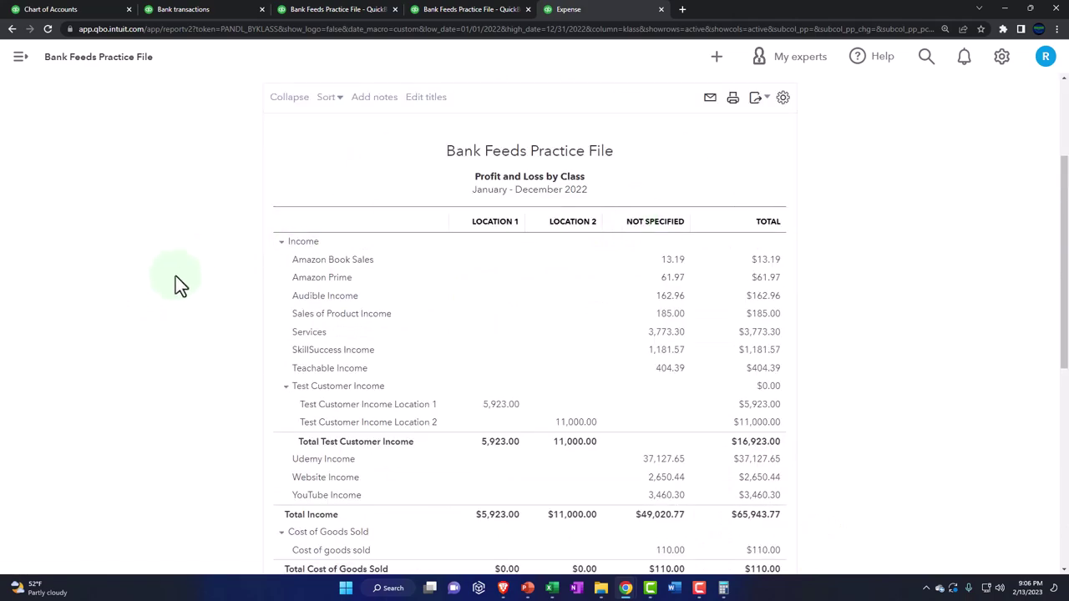
- Examine the Profit and Loss by Class report from income to net income, comparing the Location 1, Location 2 and Not Specified columns
key(ctrl+plus)
key(ctrl+plus)
key(ctrl+plus)
key(ctrl+0)
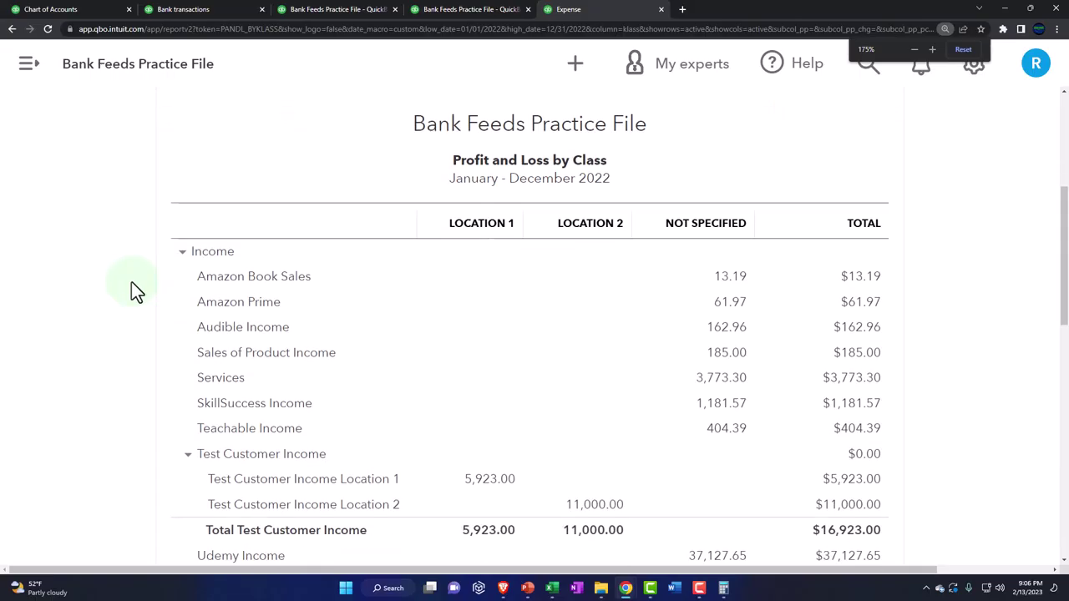
scroll(96, 298, down, 3)
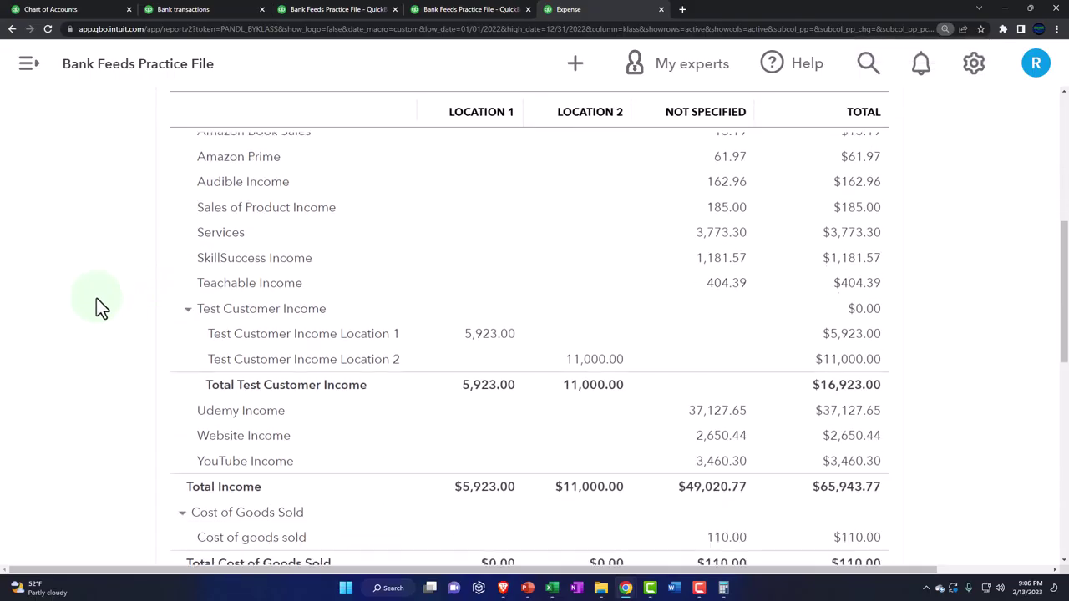
scroll(96, 301, down, 2)
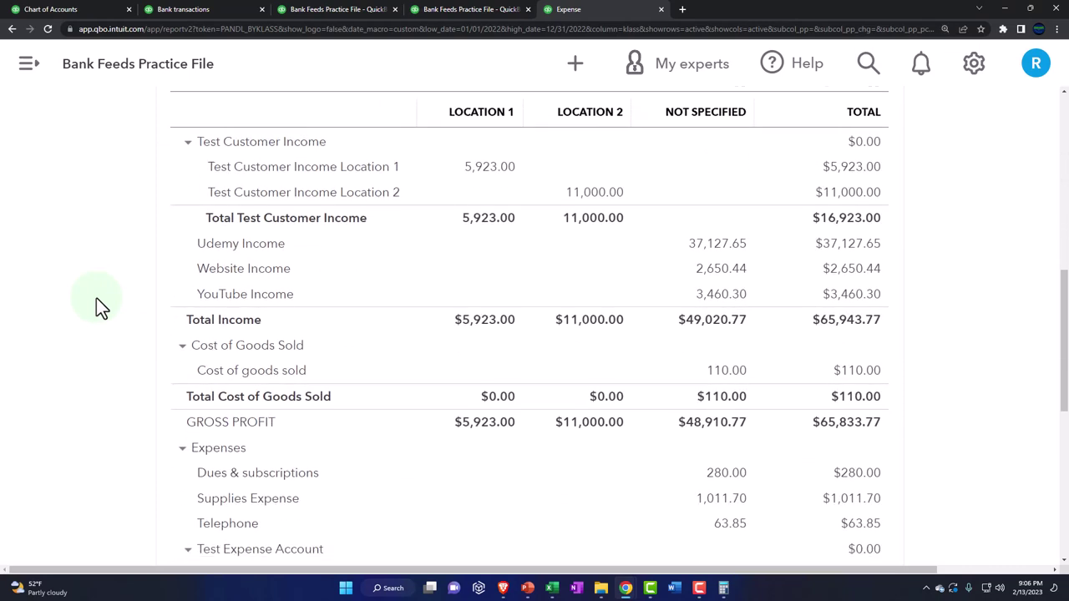
scroll(96, 299, down, 3)
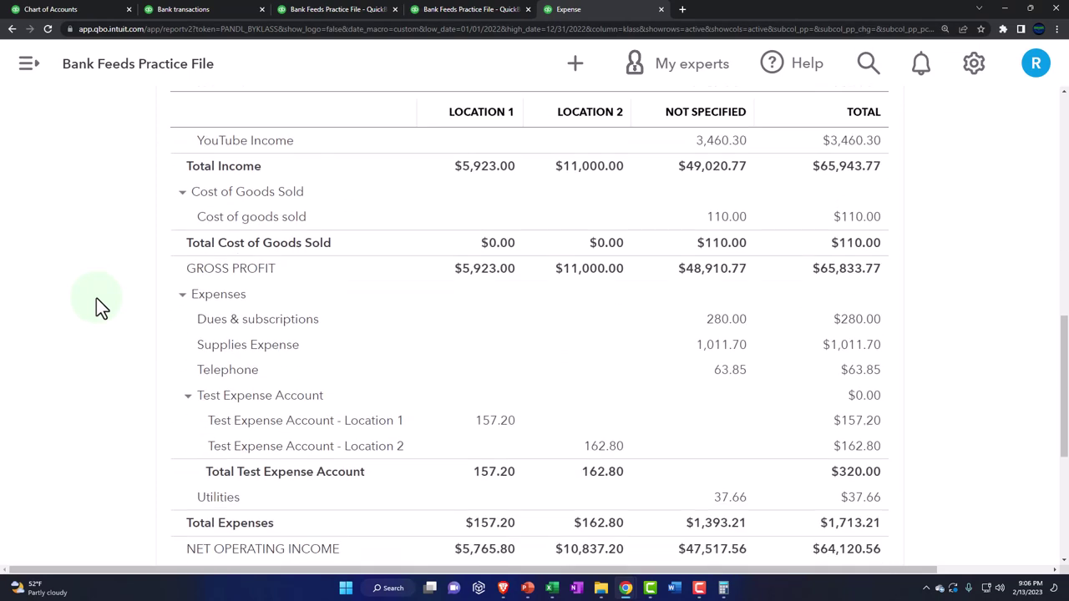
scroll(96, 299, down, 2)
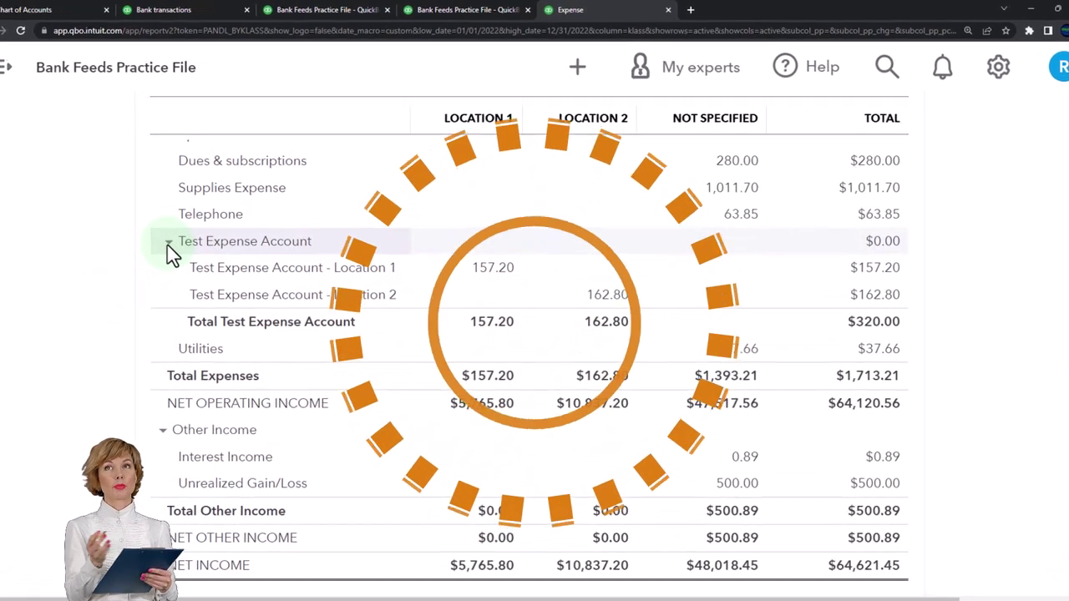
- Collapse Test Expense Account to view its combined totals per location, and expand it again to review its two sub-accounts
click(168, 242)
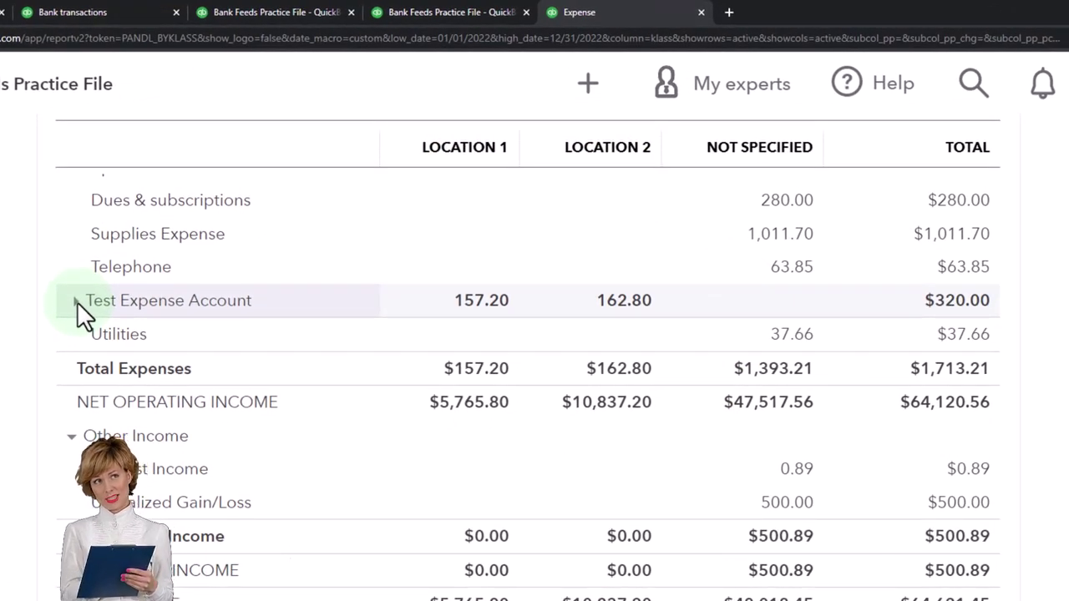
click(77, 301)
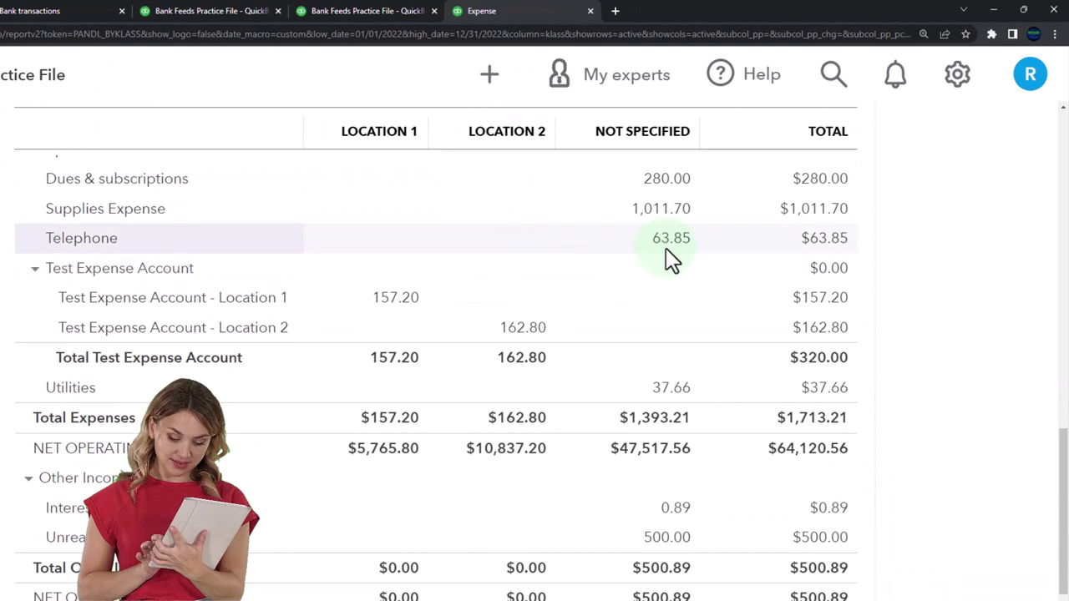
click(669, 244)
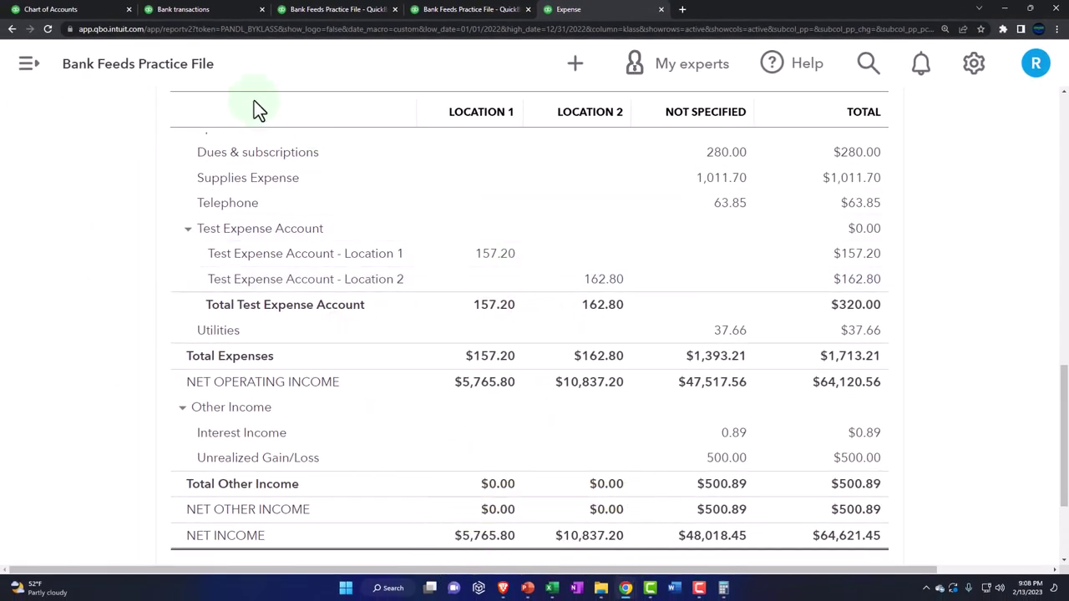
- Go to the bank rules list and open the Daily Marke rule for editing
click(93, 9)
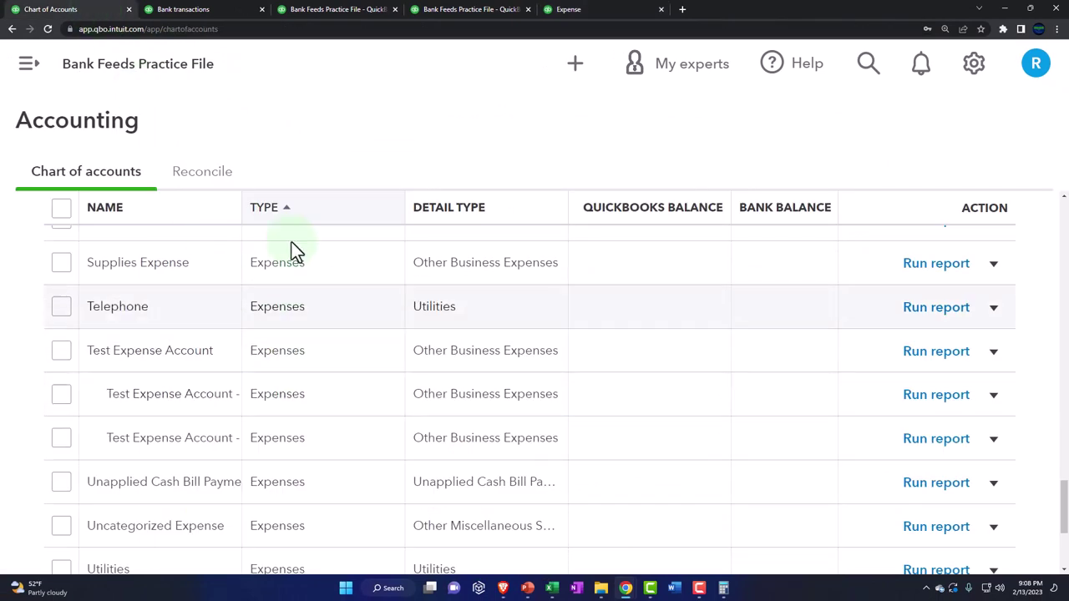
click(198, 12)
click(266, 174)
key(ctrl+minus)
key(ctrl+minus)
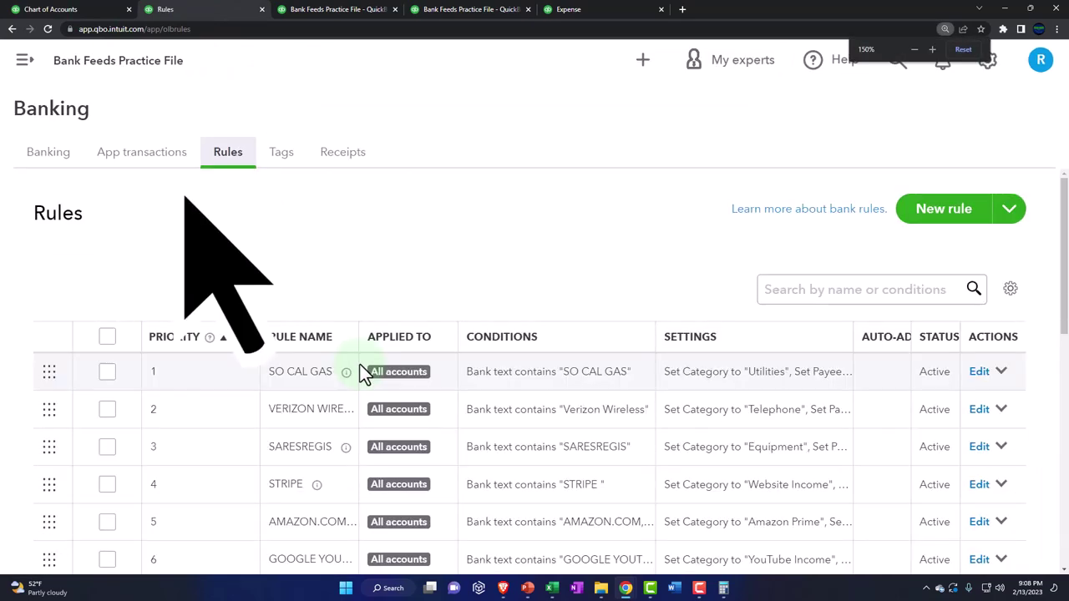
scroll(363, 373, down, 5)
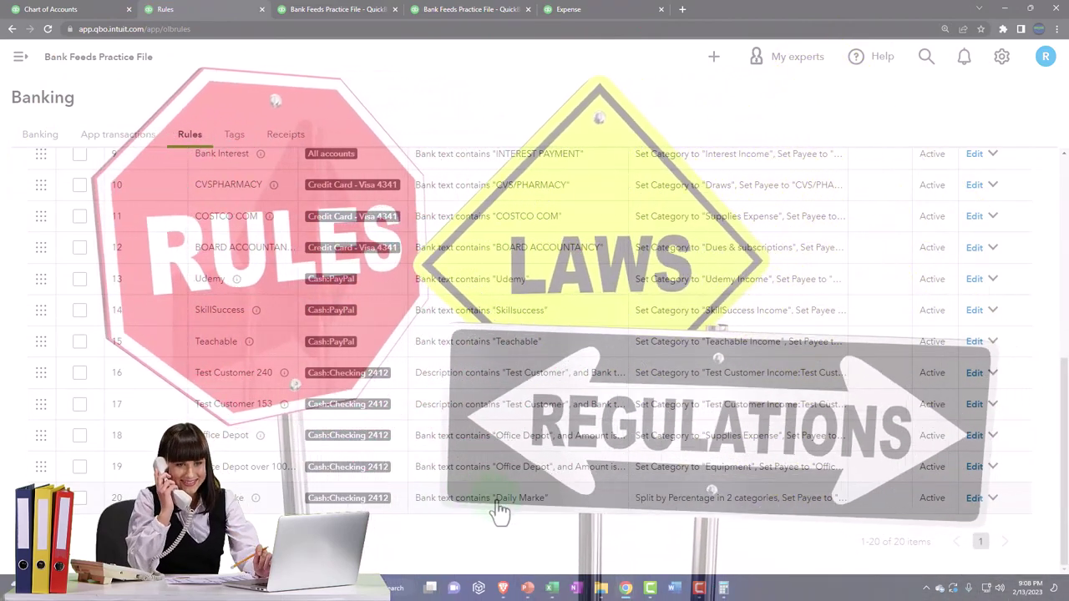
click(974, 499)
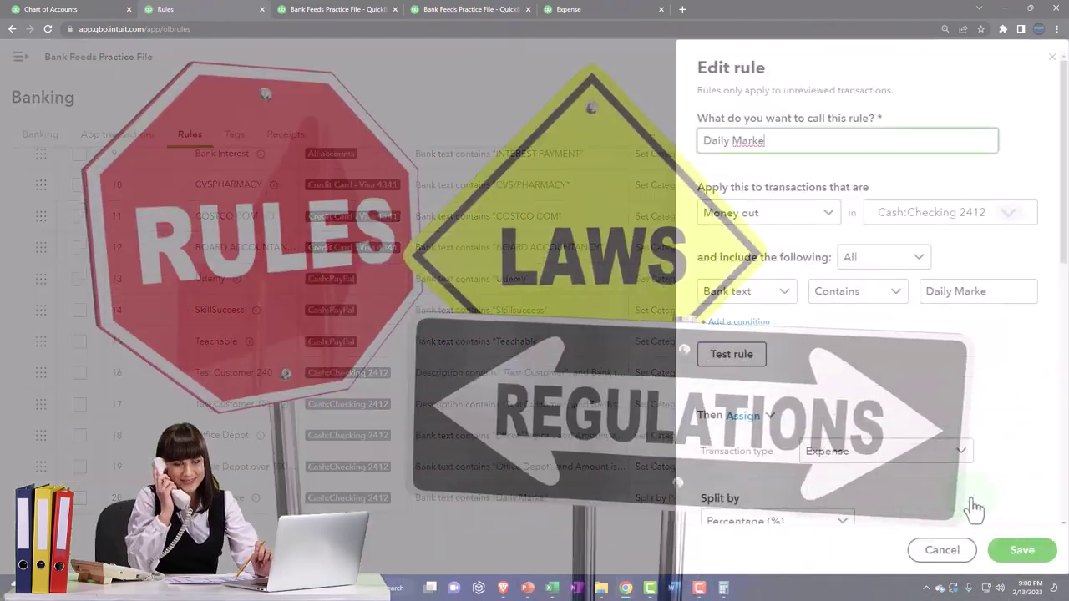
- Set the category of the rule's 60% split to Test Expense Account - Location 1 and save the rule
scroll(905, 384, down, 5)
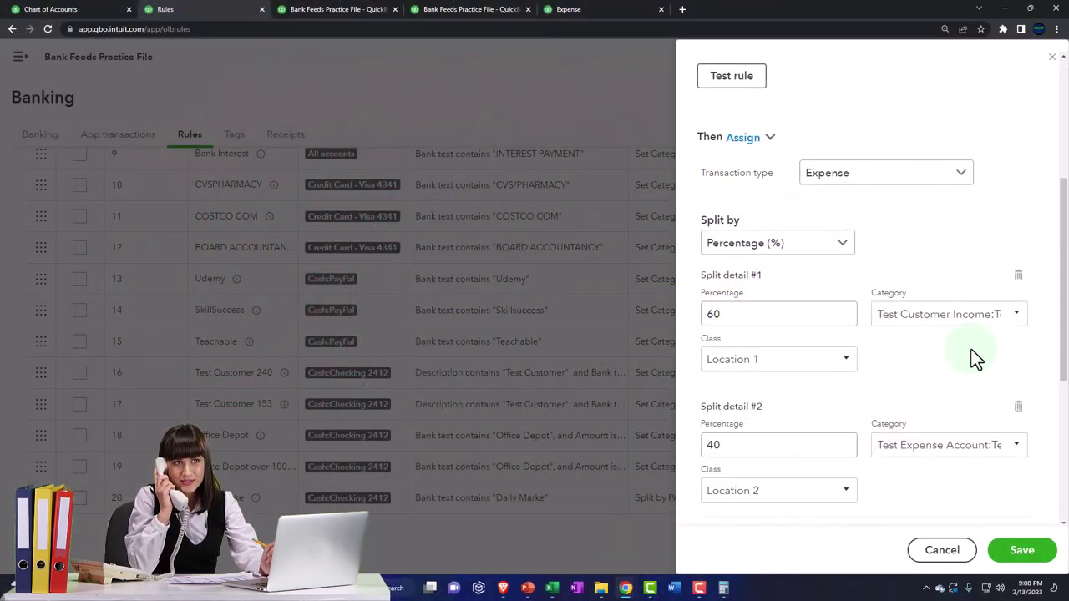
click(1016, 315)
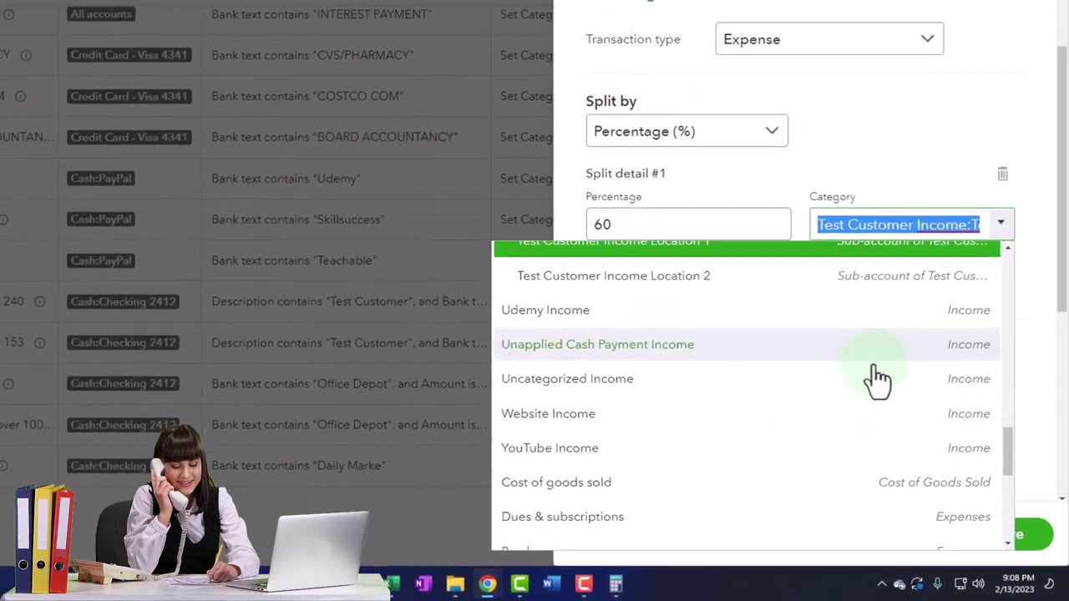
scroll(905, 409, down, 5)
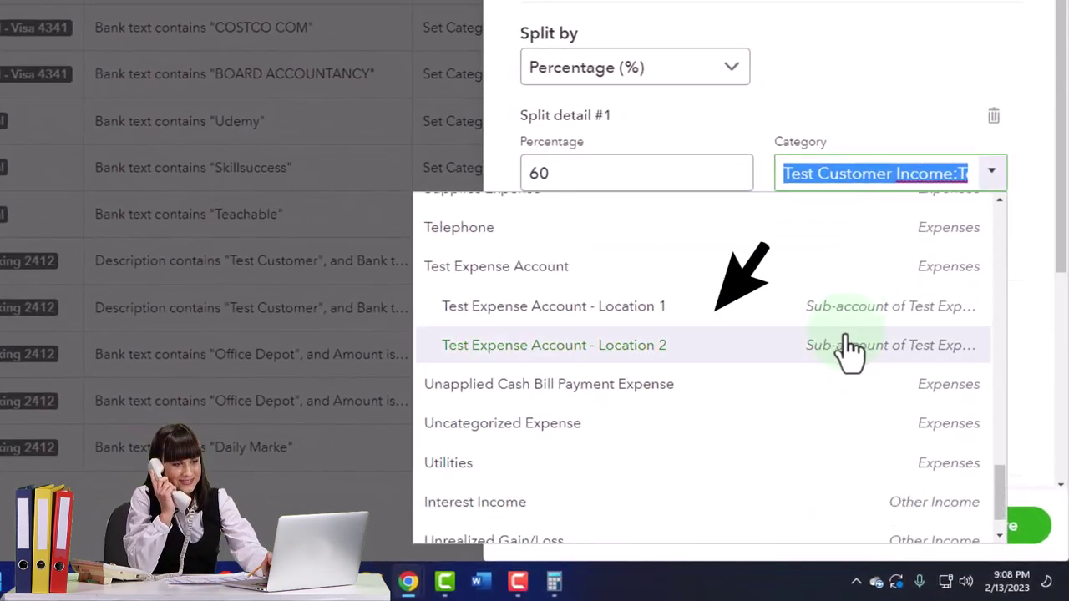
click(683, 319)
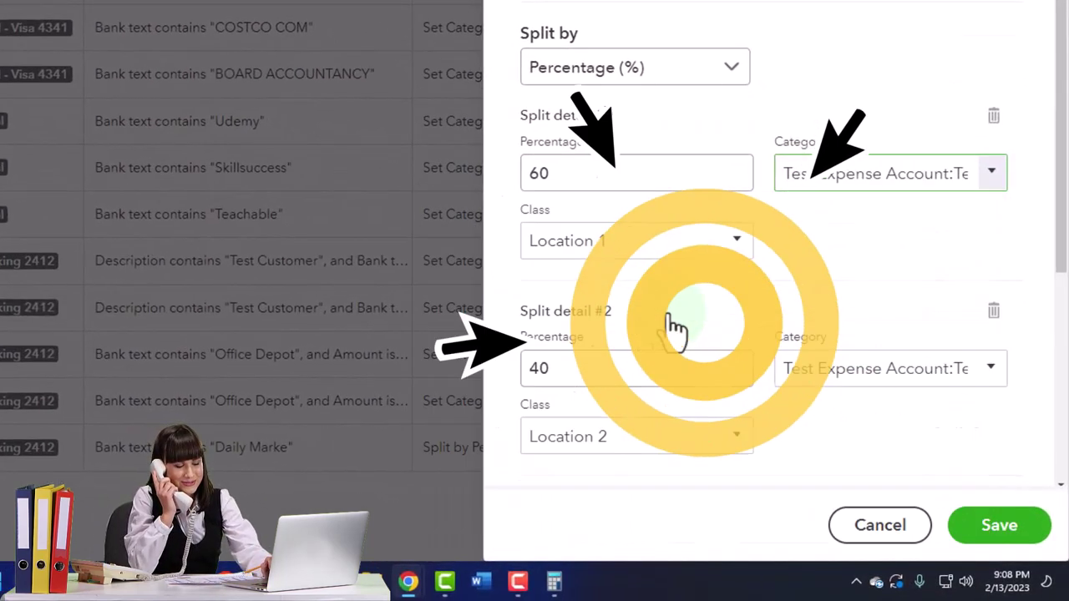
click(998, 530)
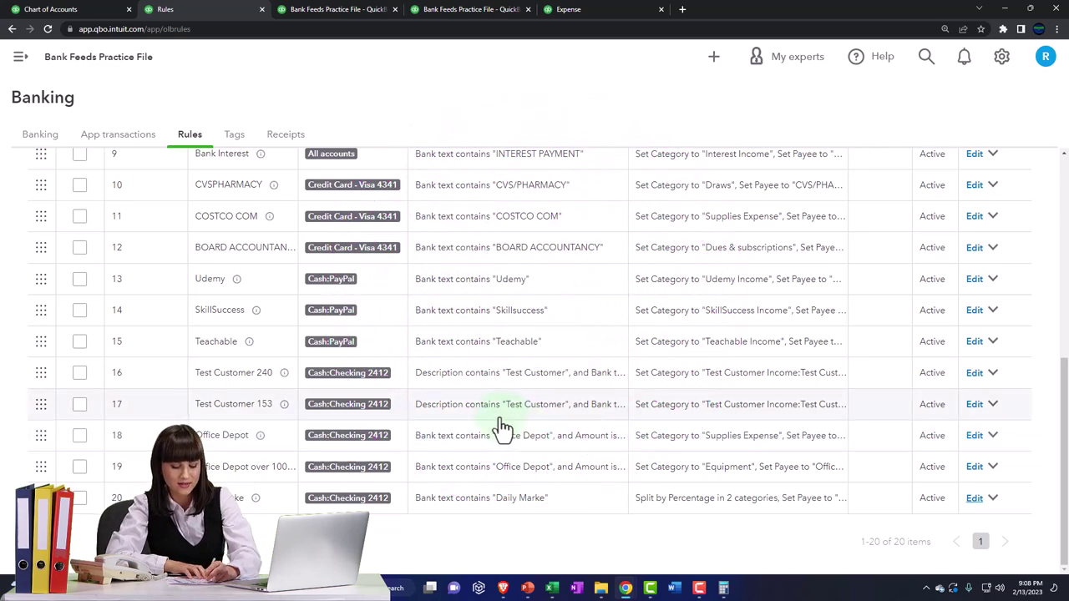
scroll(501, 428, up, 5)
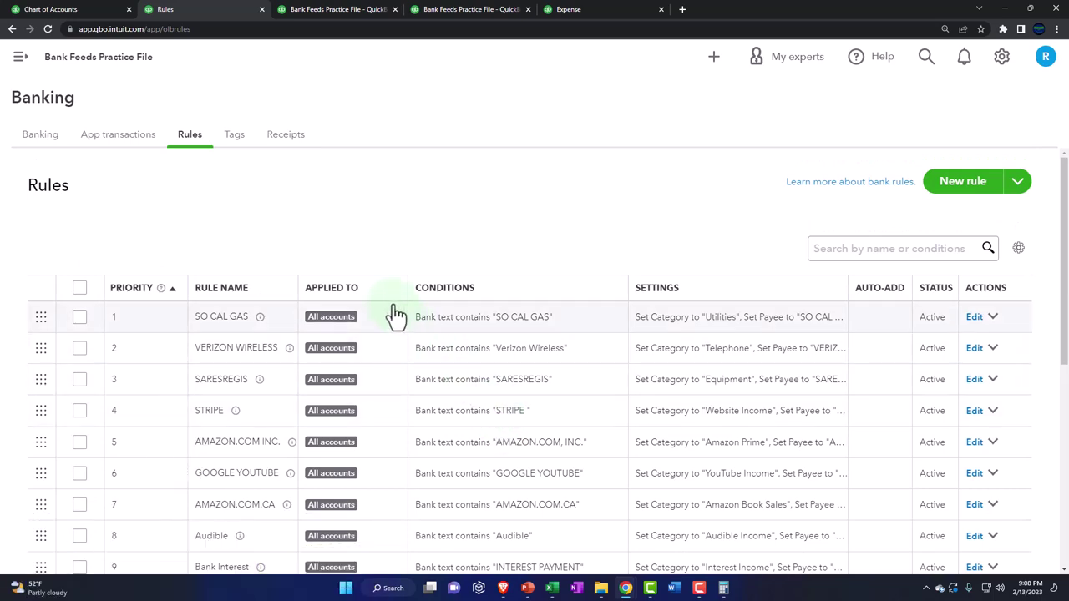